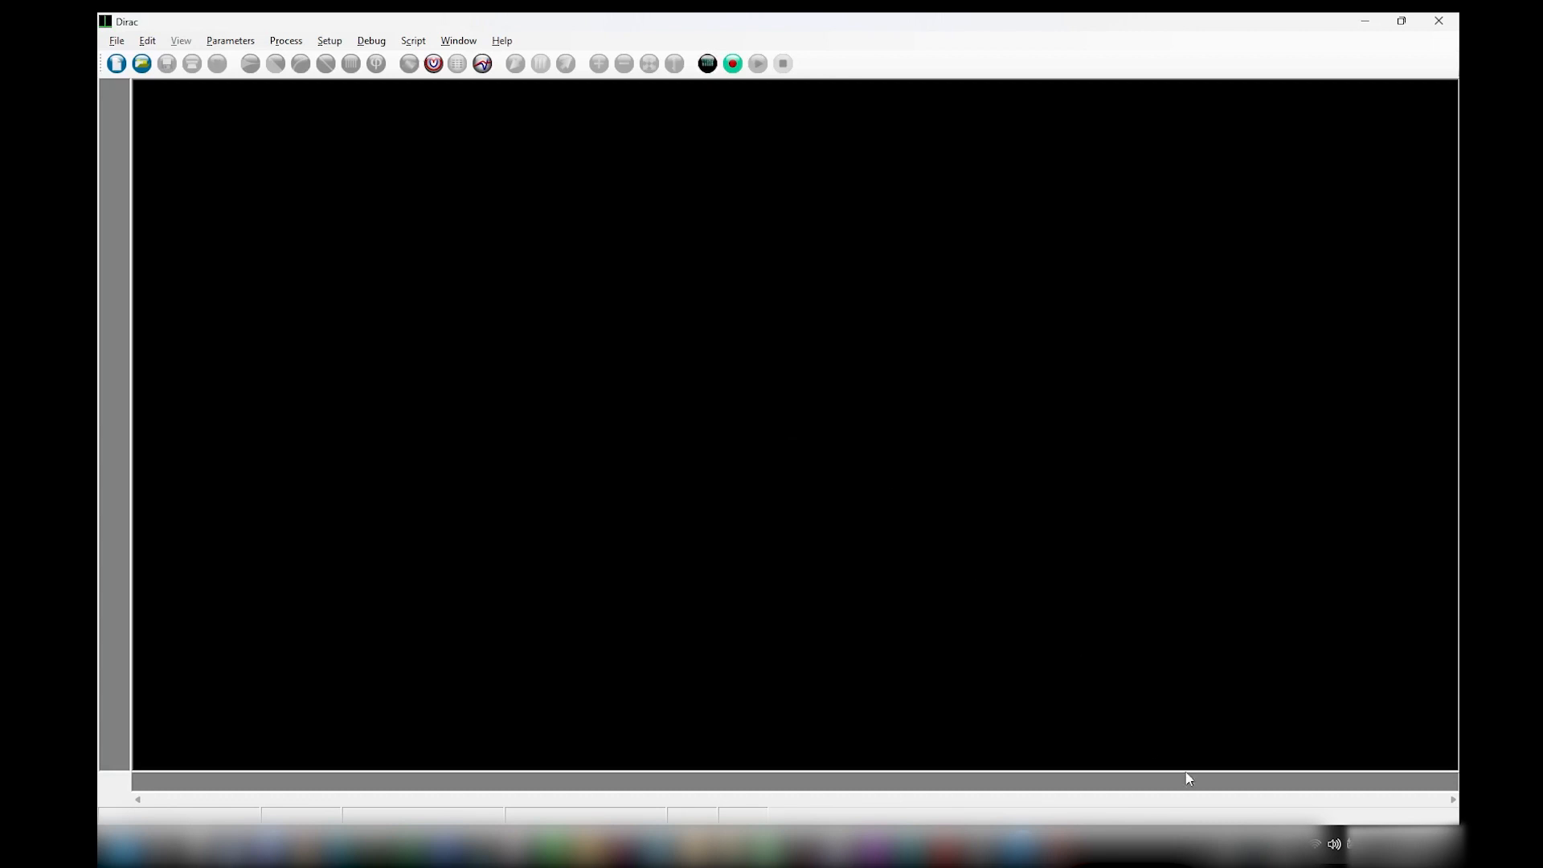
Switch the computer's sound output device to Speaker (Realtek(R) Audio).
left_click(1333, 842)
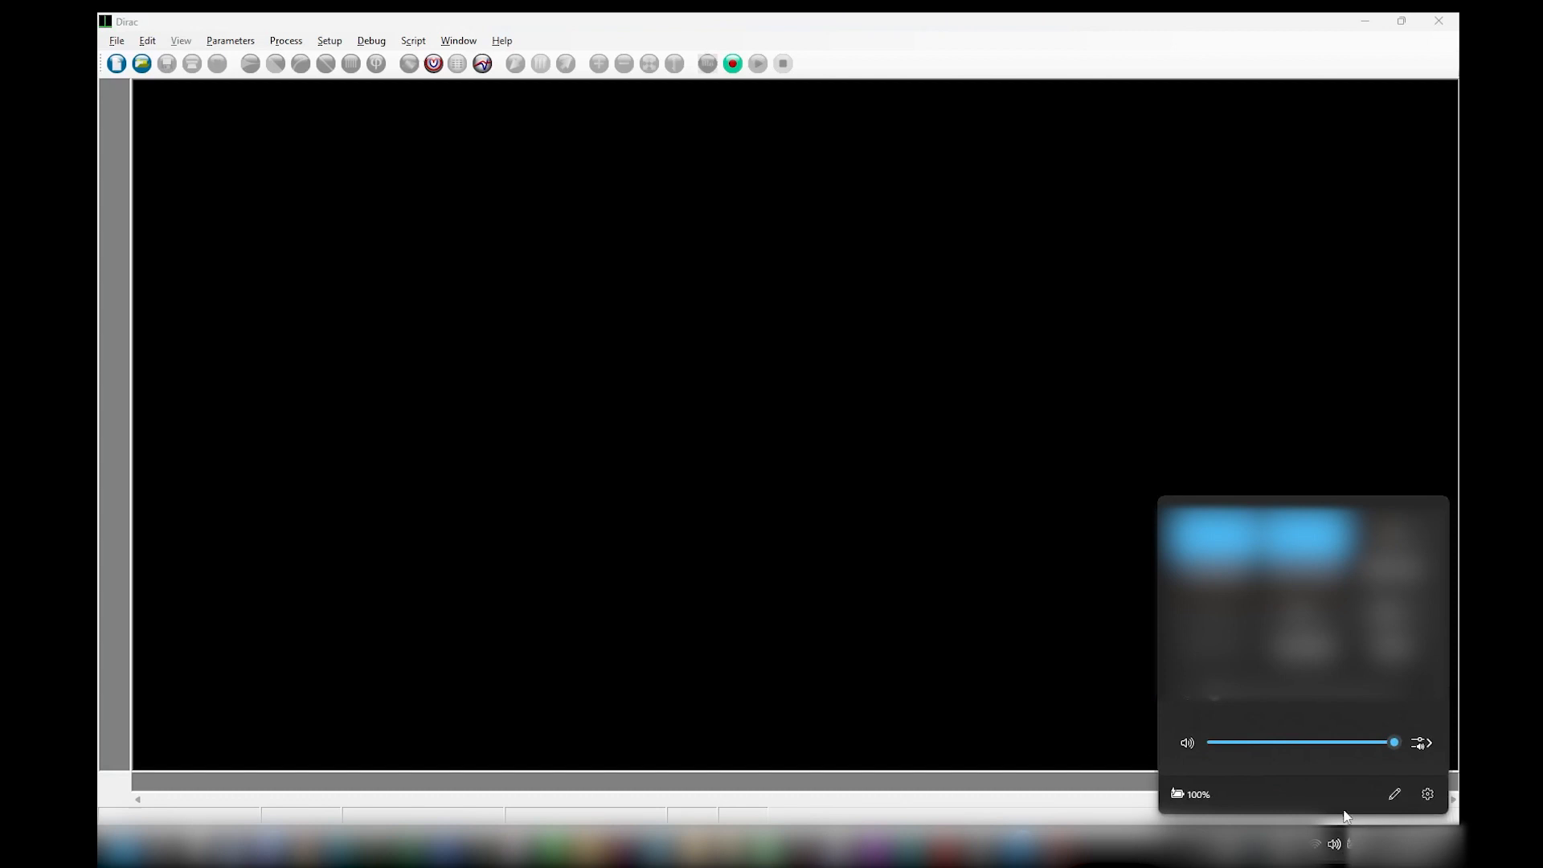
left_click(1432, 741)
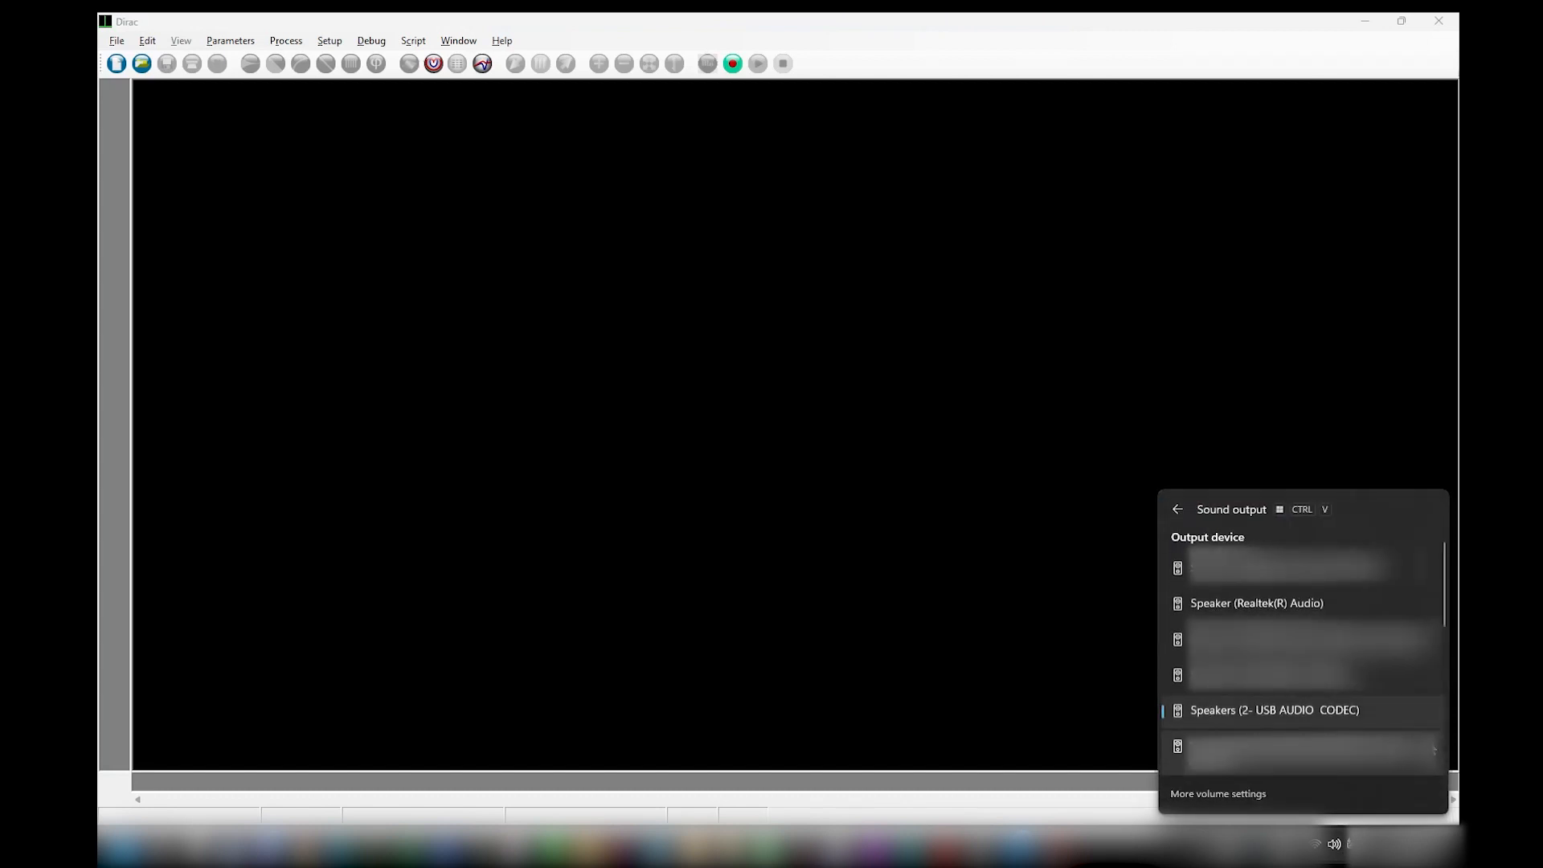
left_click(1238, 604)
left_click(718, 430)
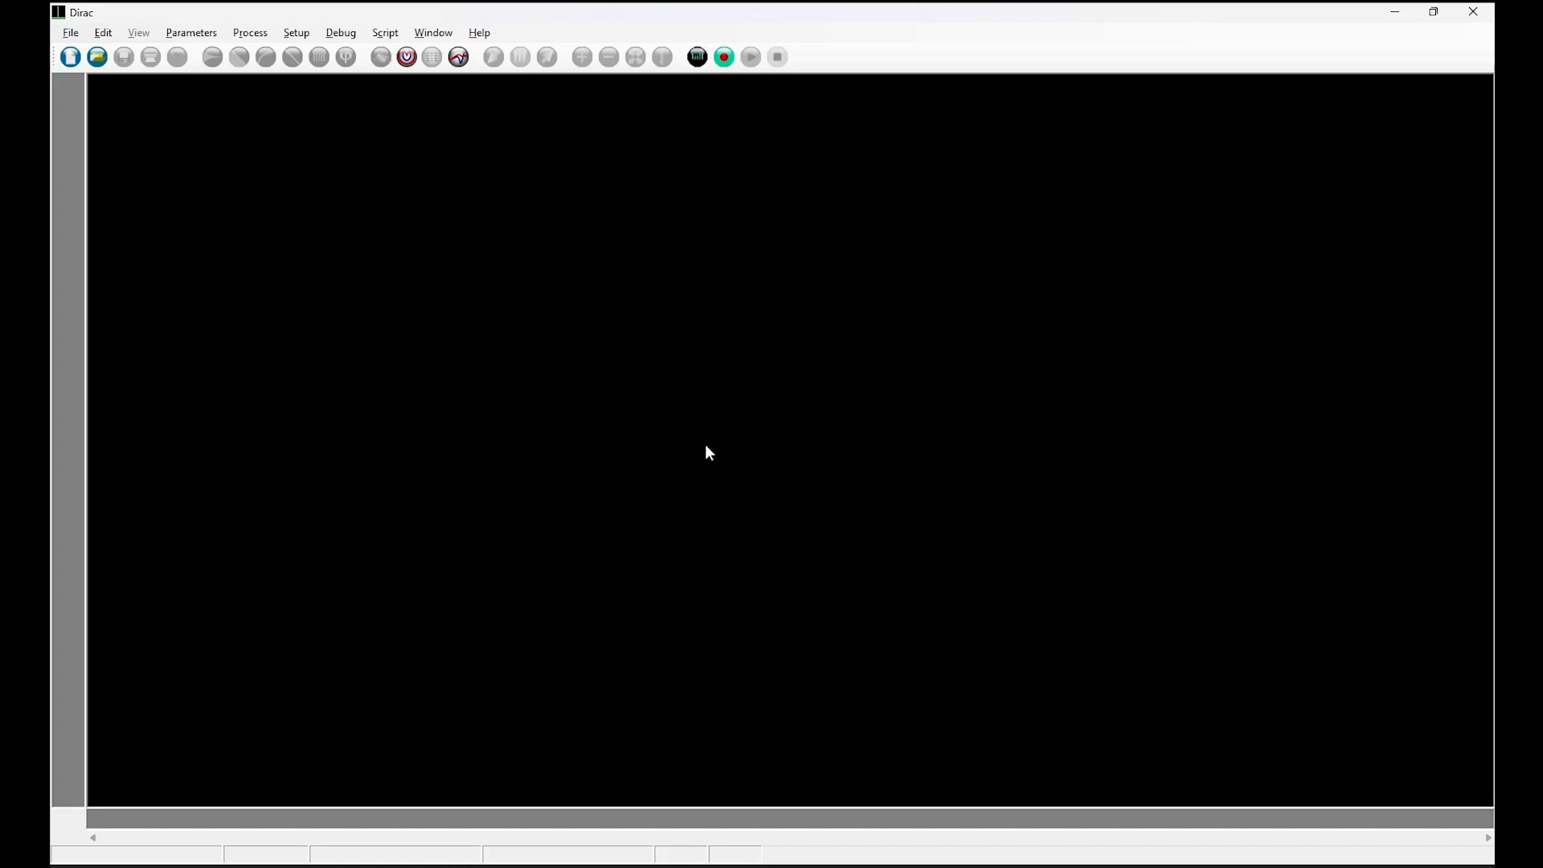
Open a new measurement with Pink MLS as the source signal and IR as the receiver mode.
left_click(724, 57)
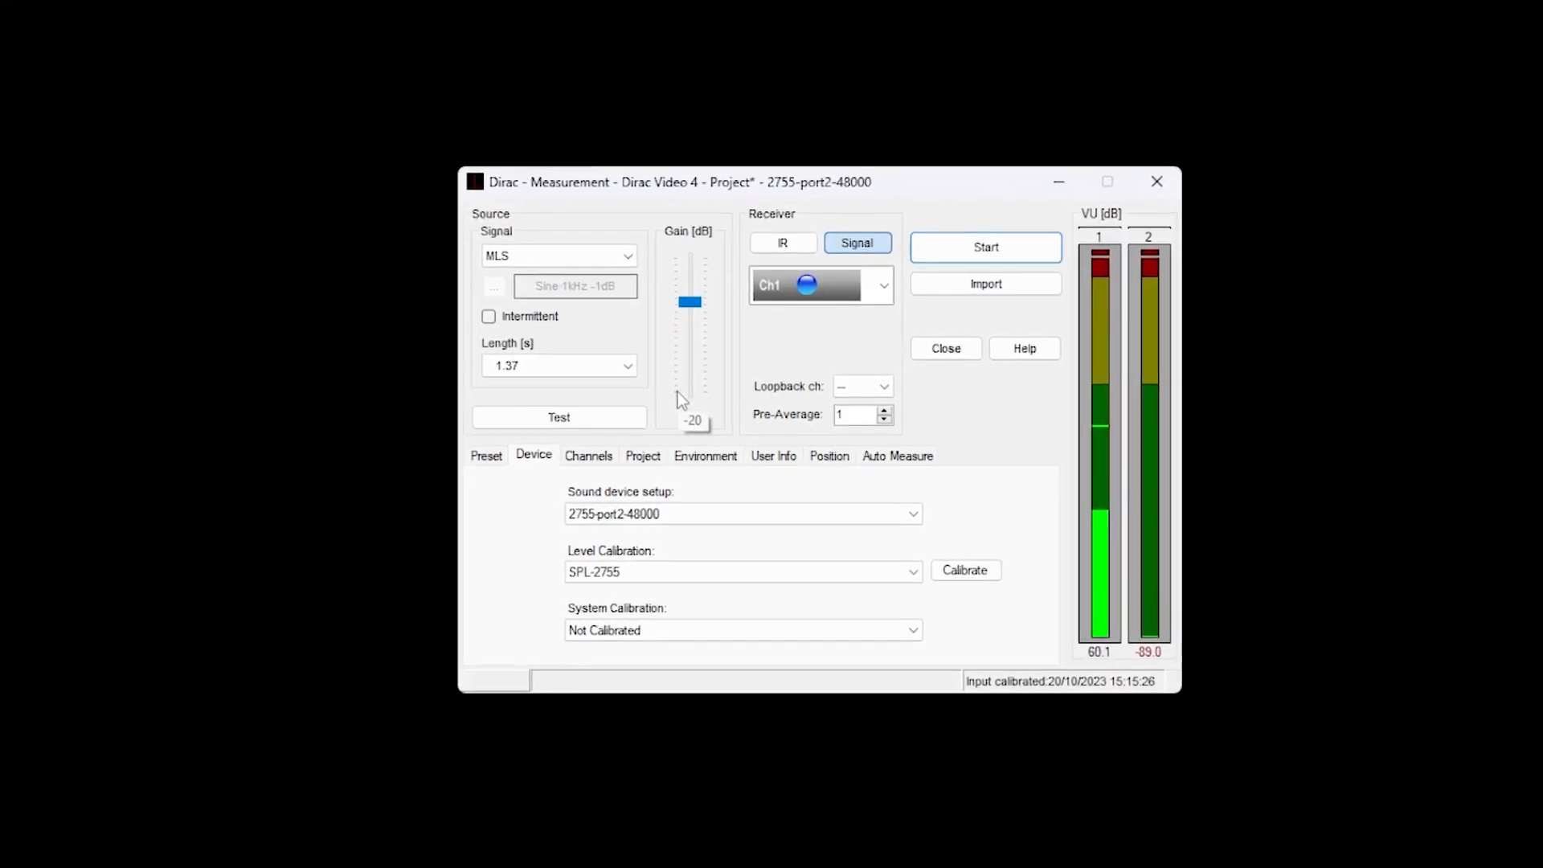
left_click(583, 259)
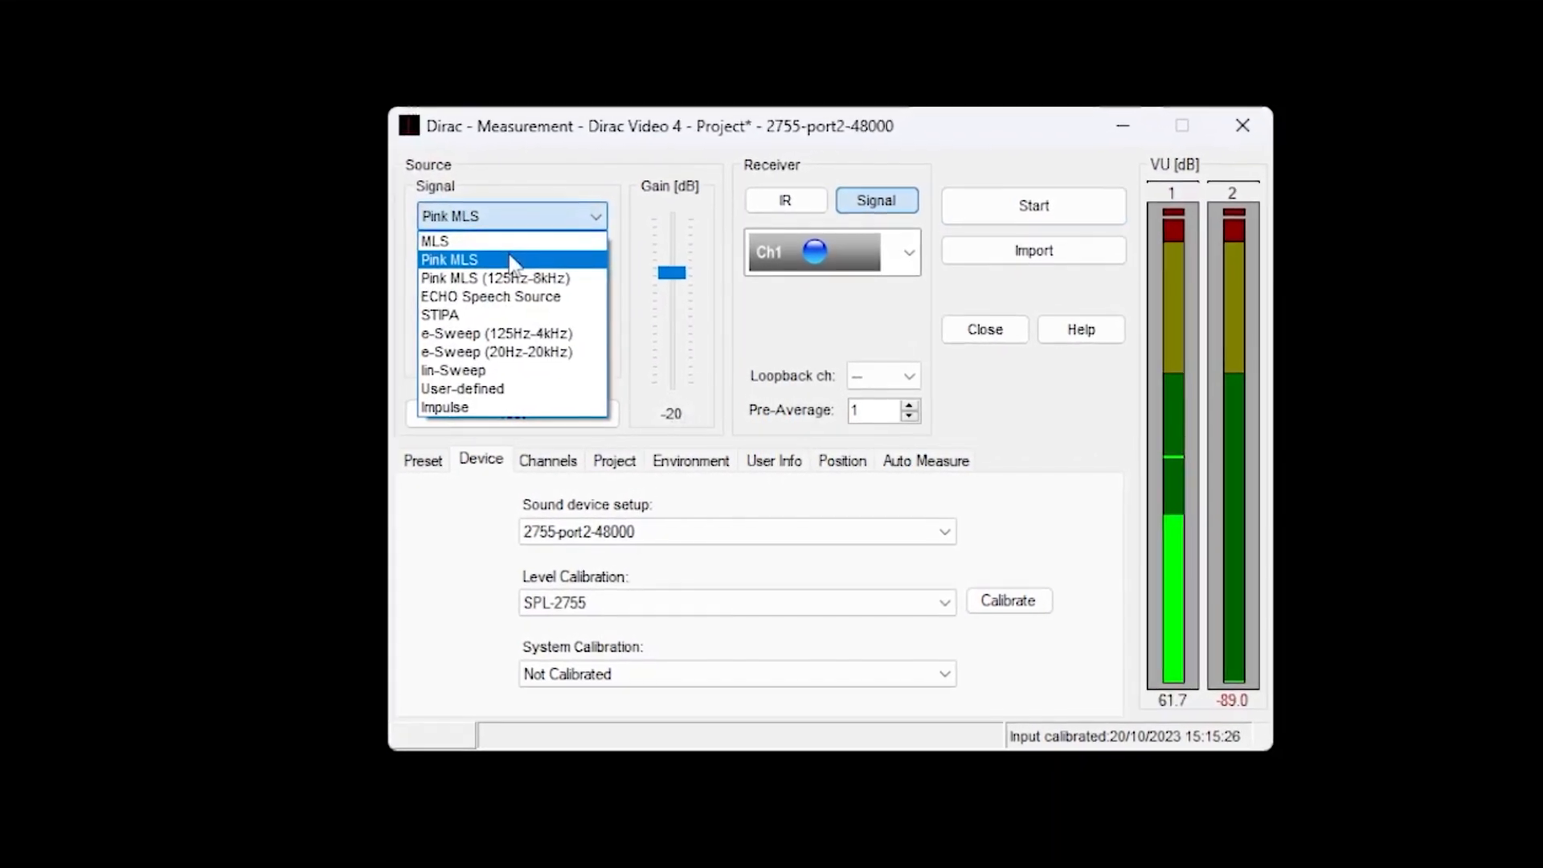
left_click(511, 261)
left_click(781, 206)
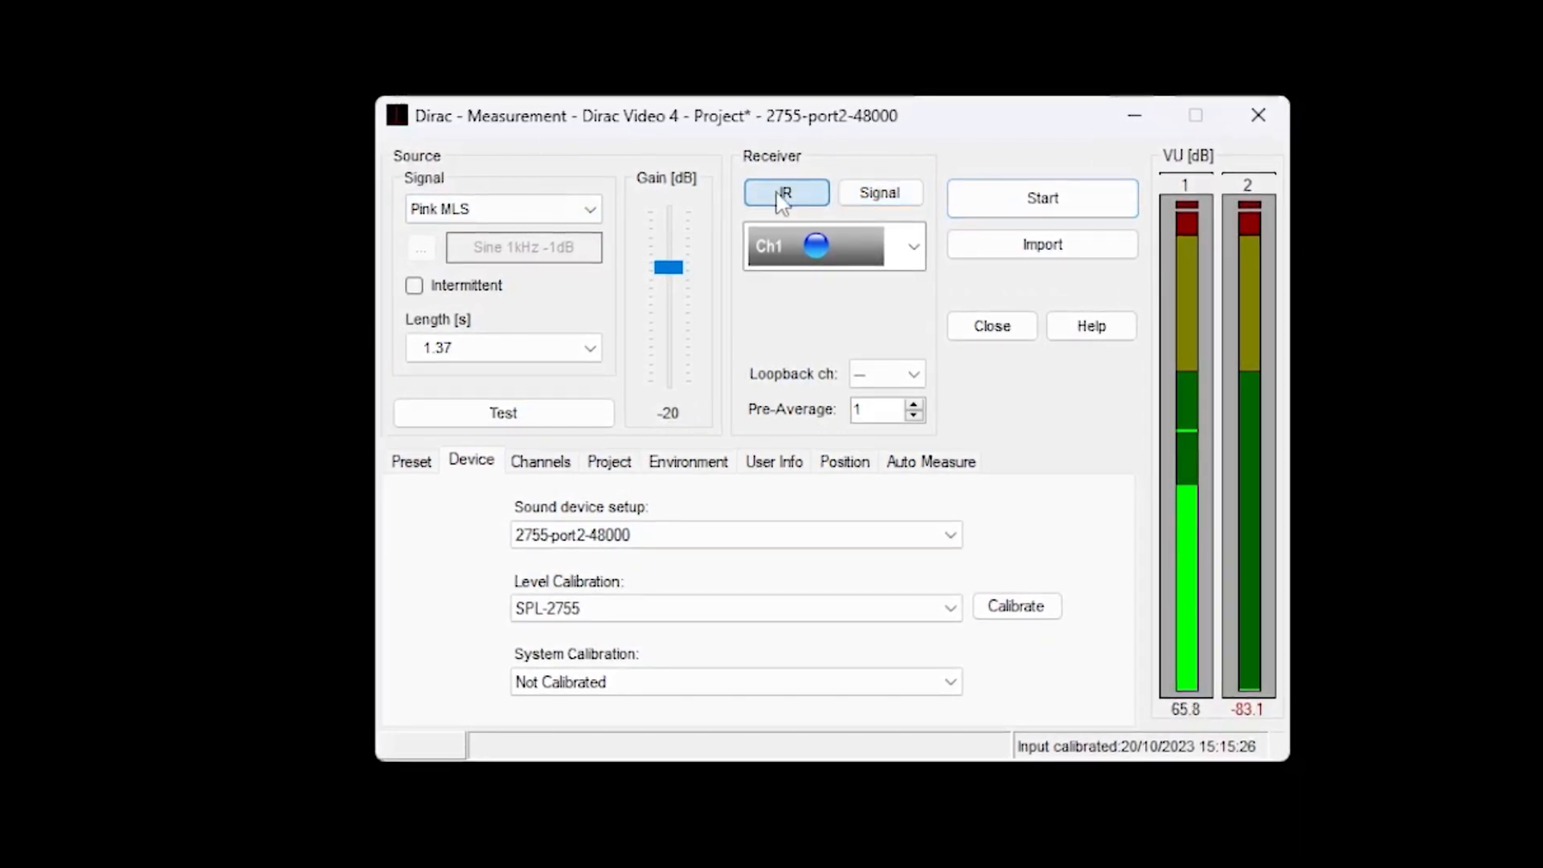
Set the signal length to 0.34 s and choose the single omnidirectional Ch1 receiver.
left_click(531, 348)
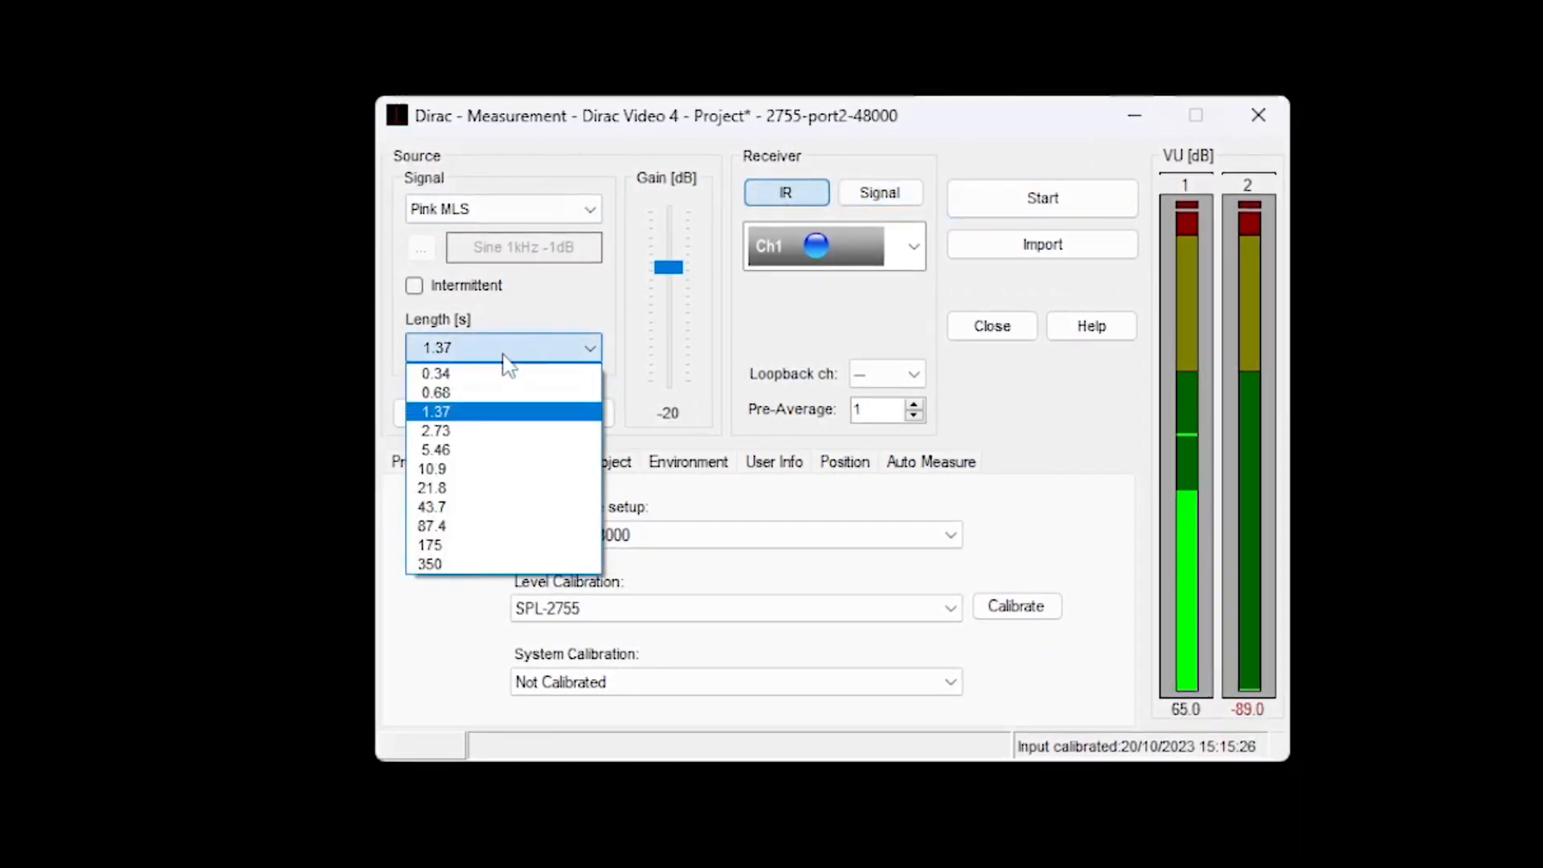
left_click(478, 374)
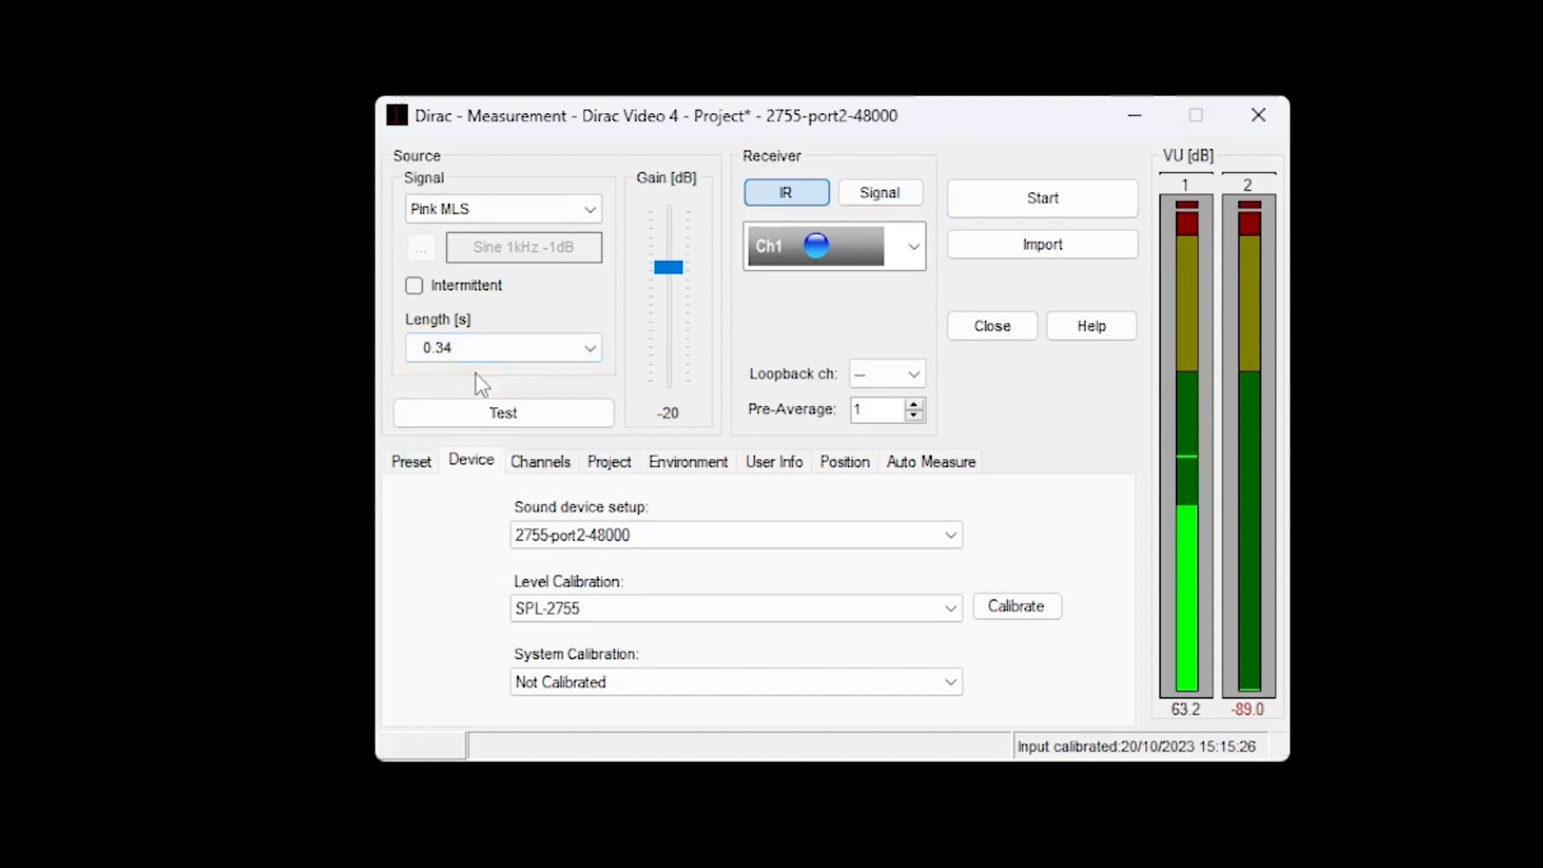
left_click(858, 250)
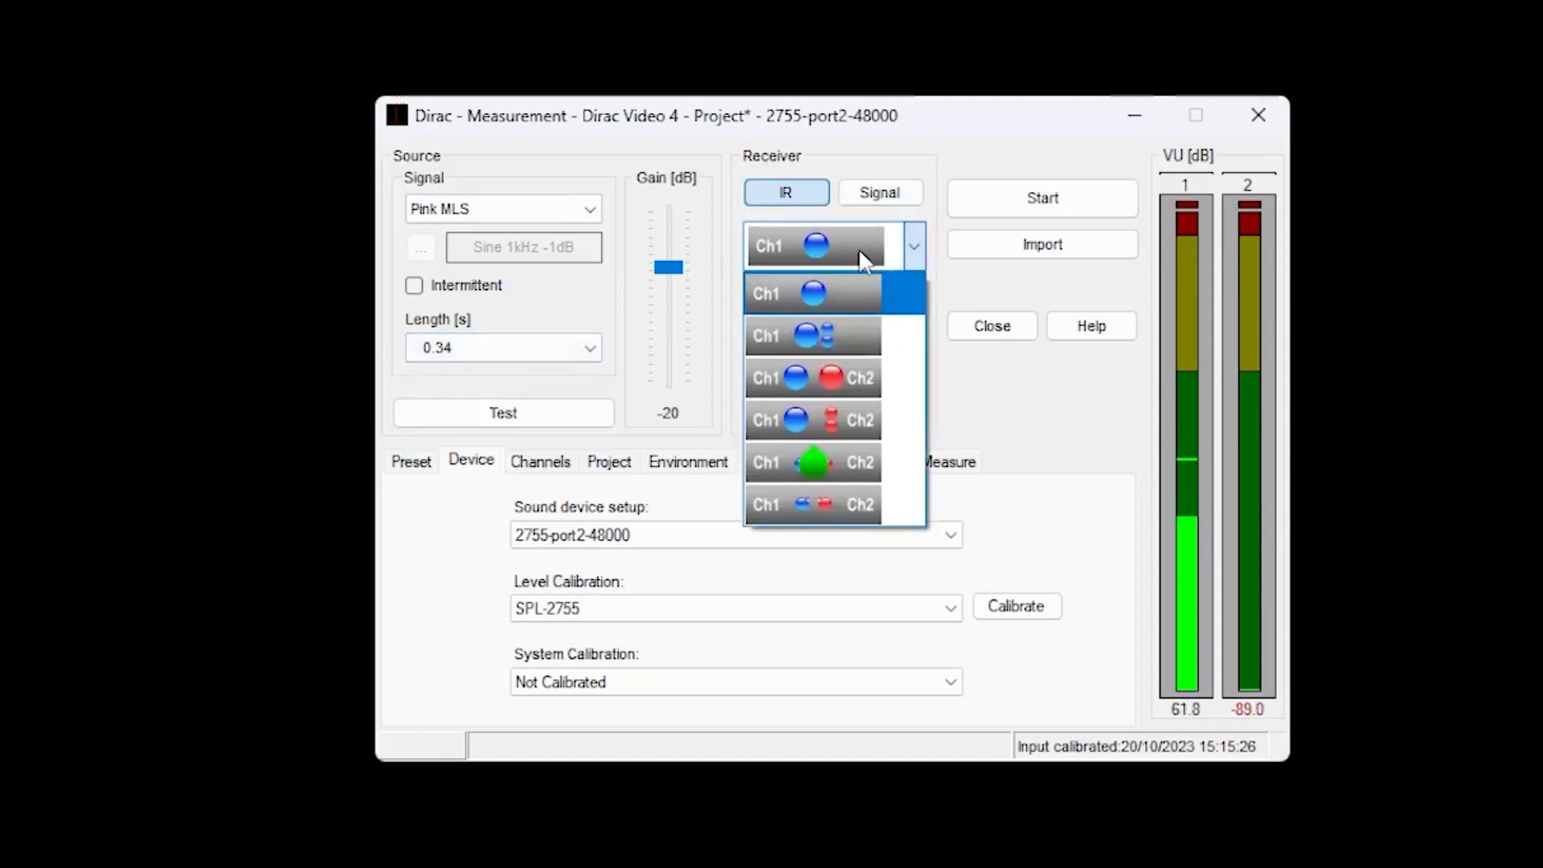
left_click(854, 296)
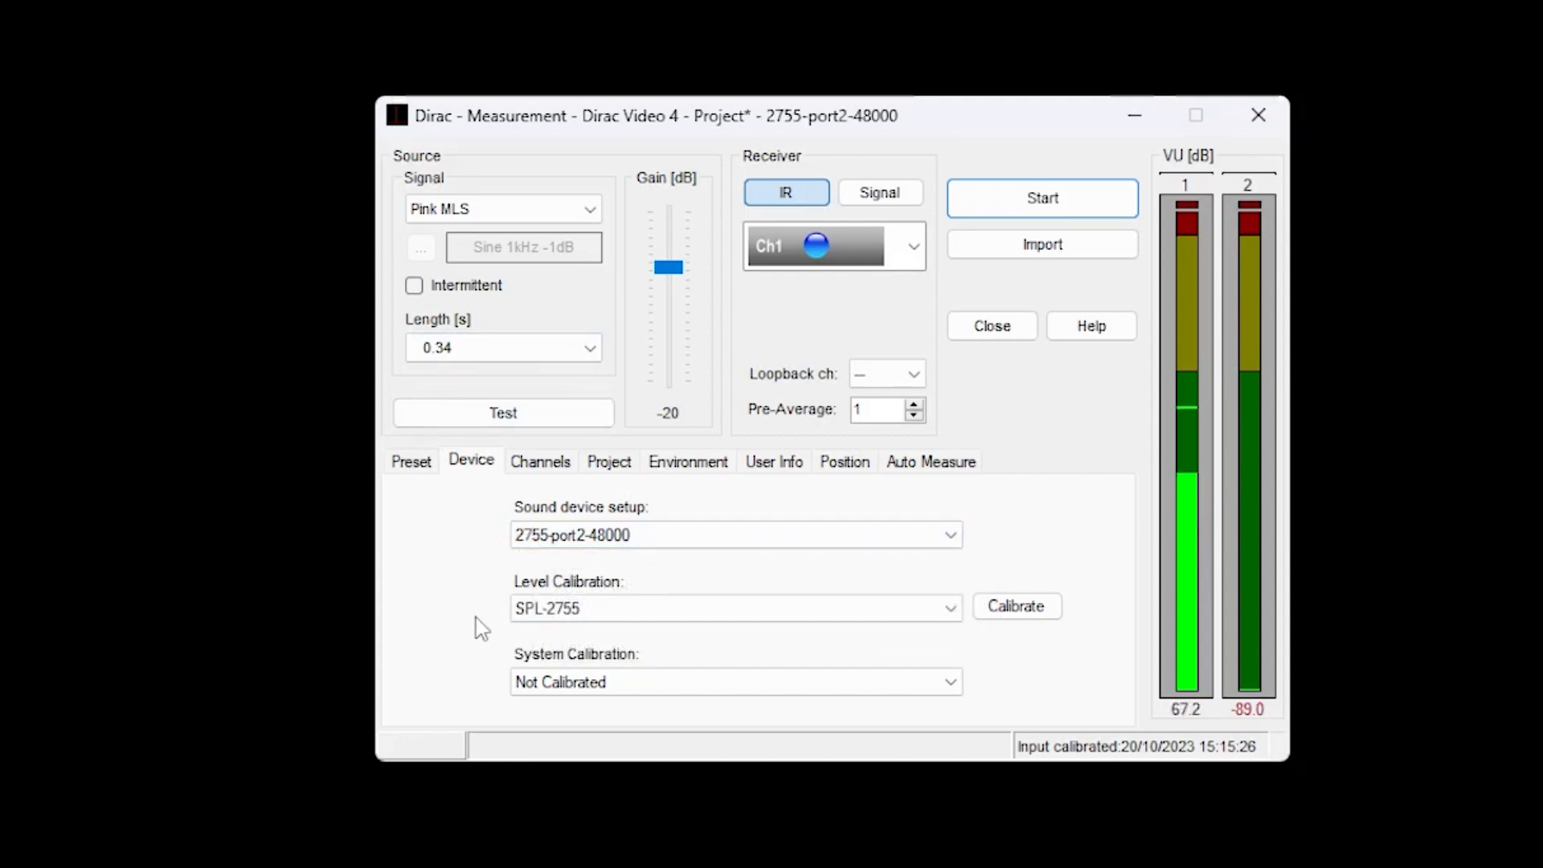
Deselect channel 2 so that only channel 1 is used for the measurement.
left_click(542, 465)
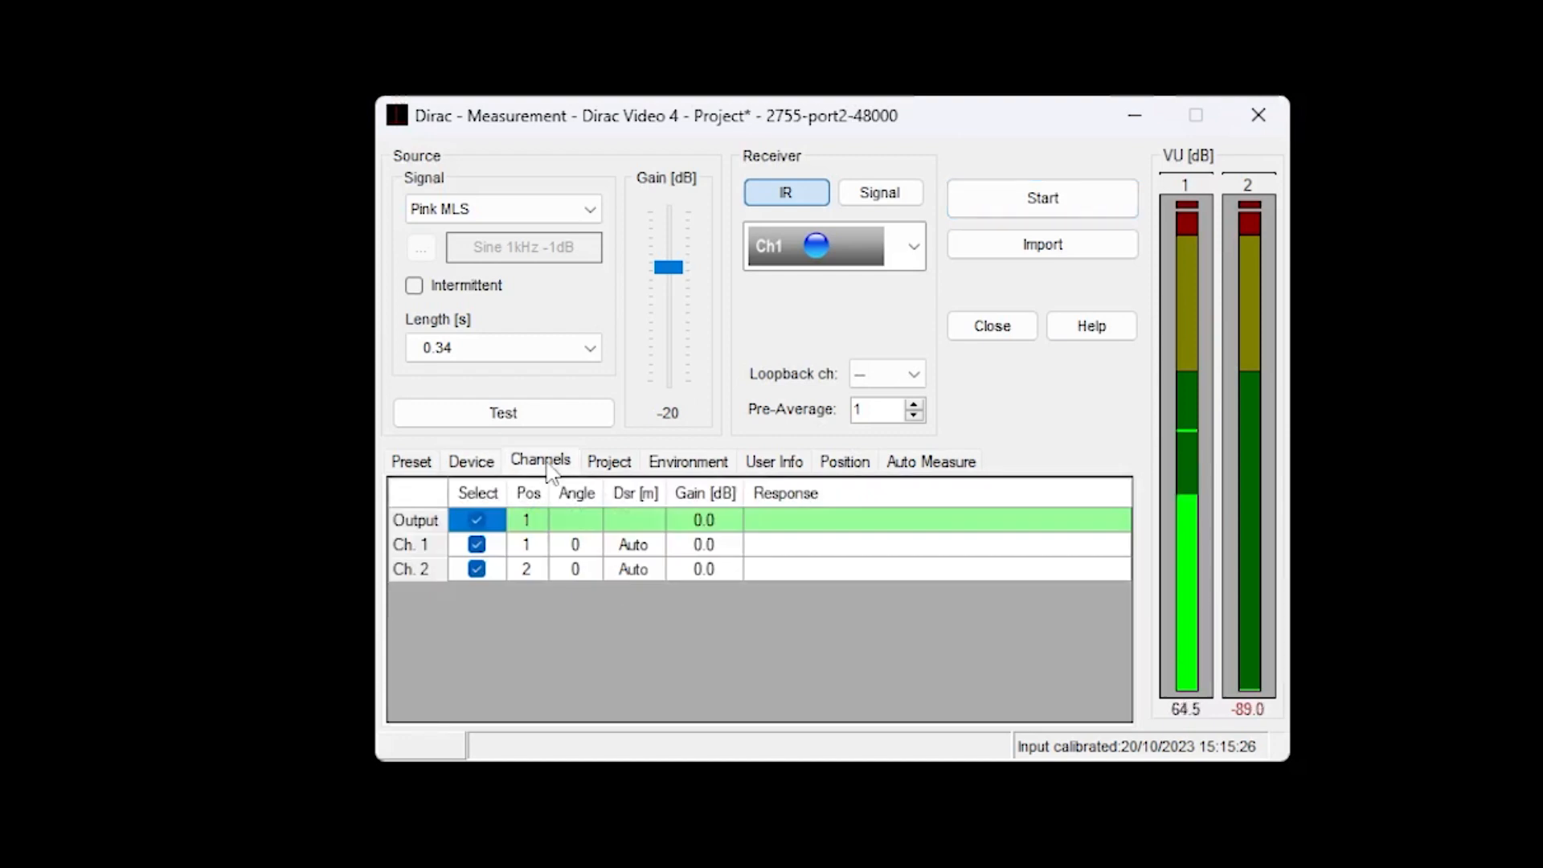
left_click(472, 570)
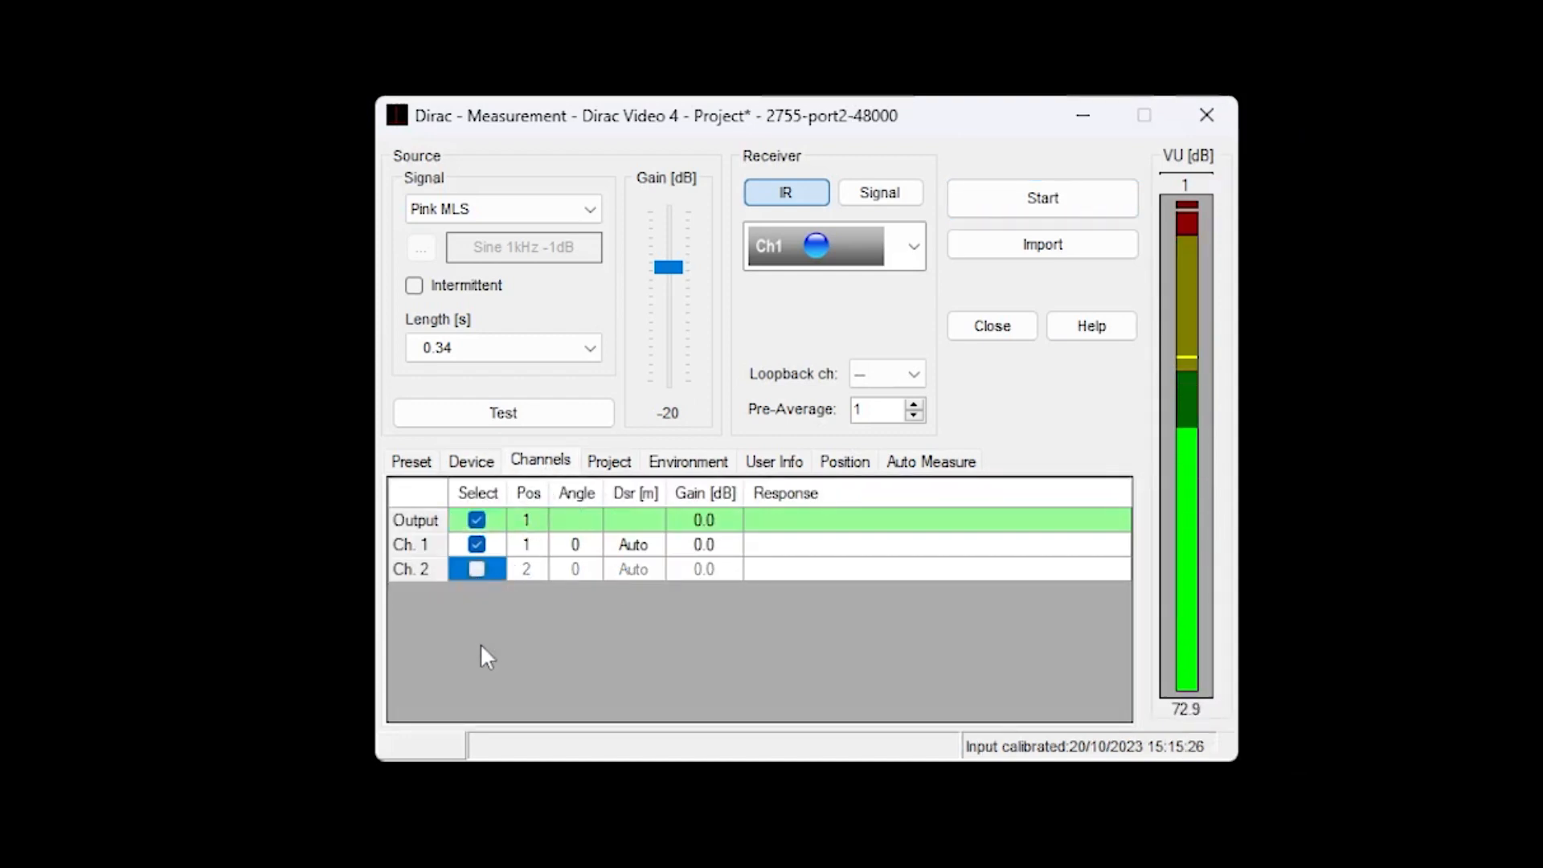
key("alt")
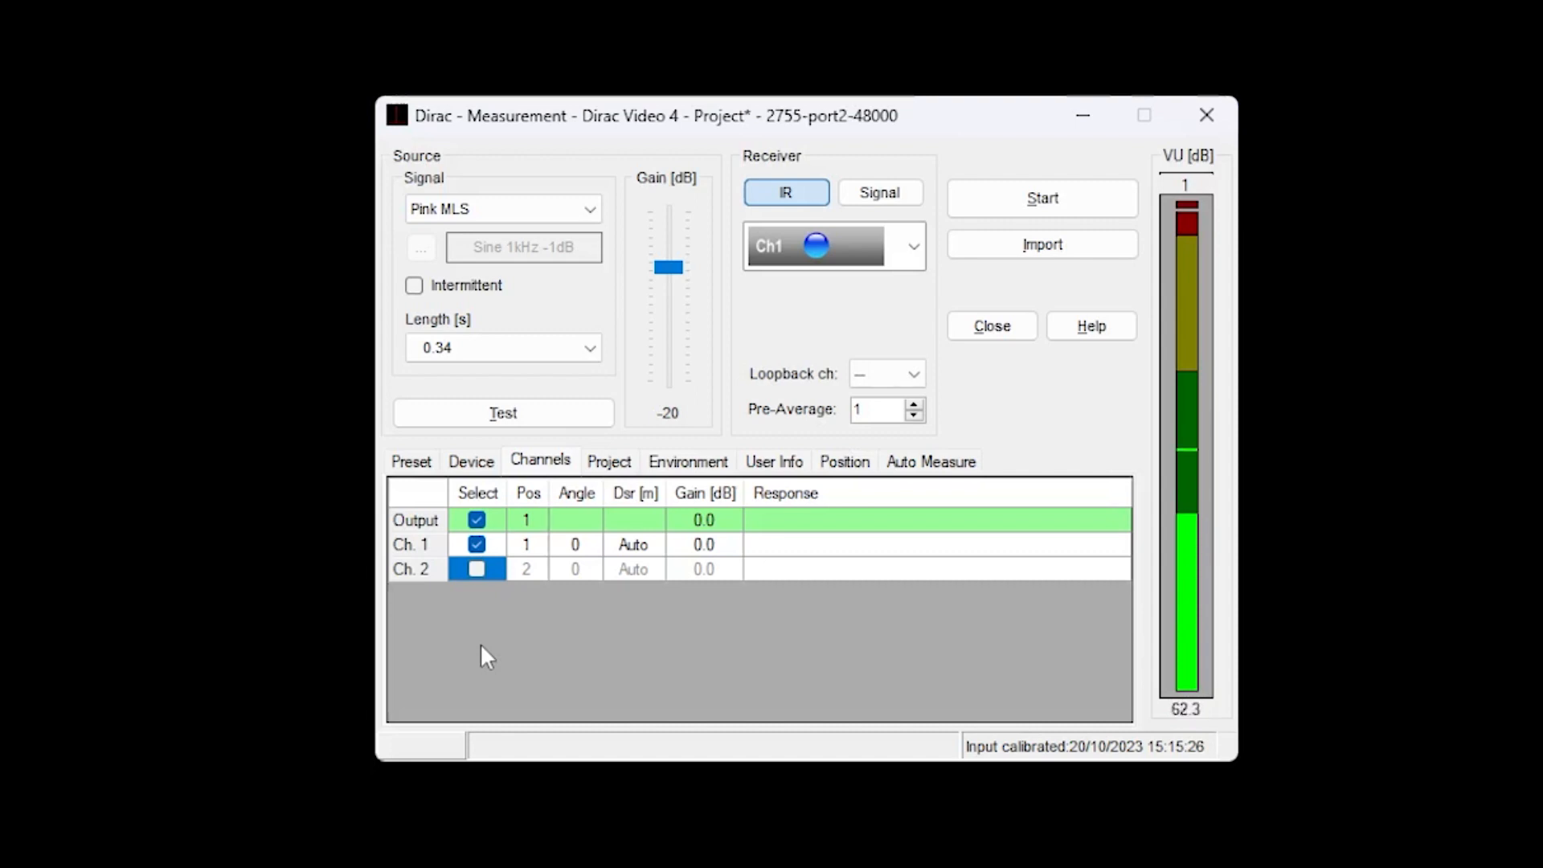
Run the test signal while raising the source gain to 0 dB, and stop the test.
left_click(458, 402)
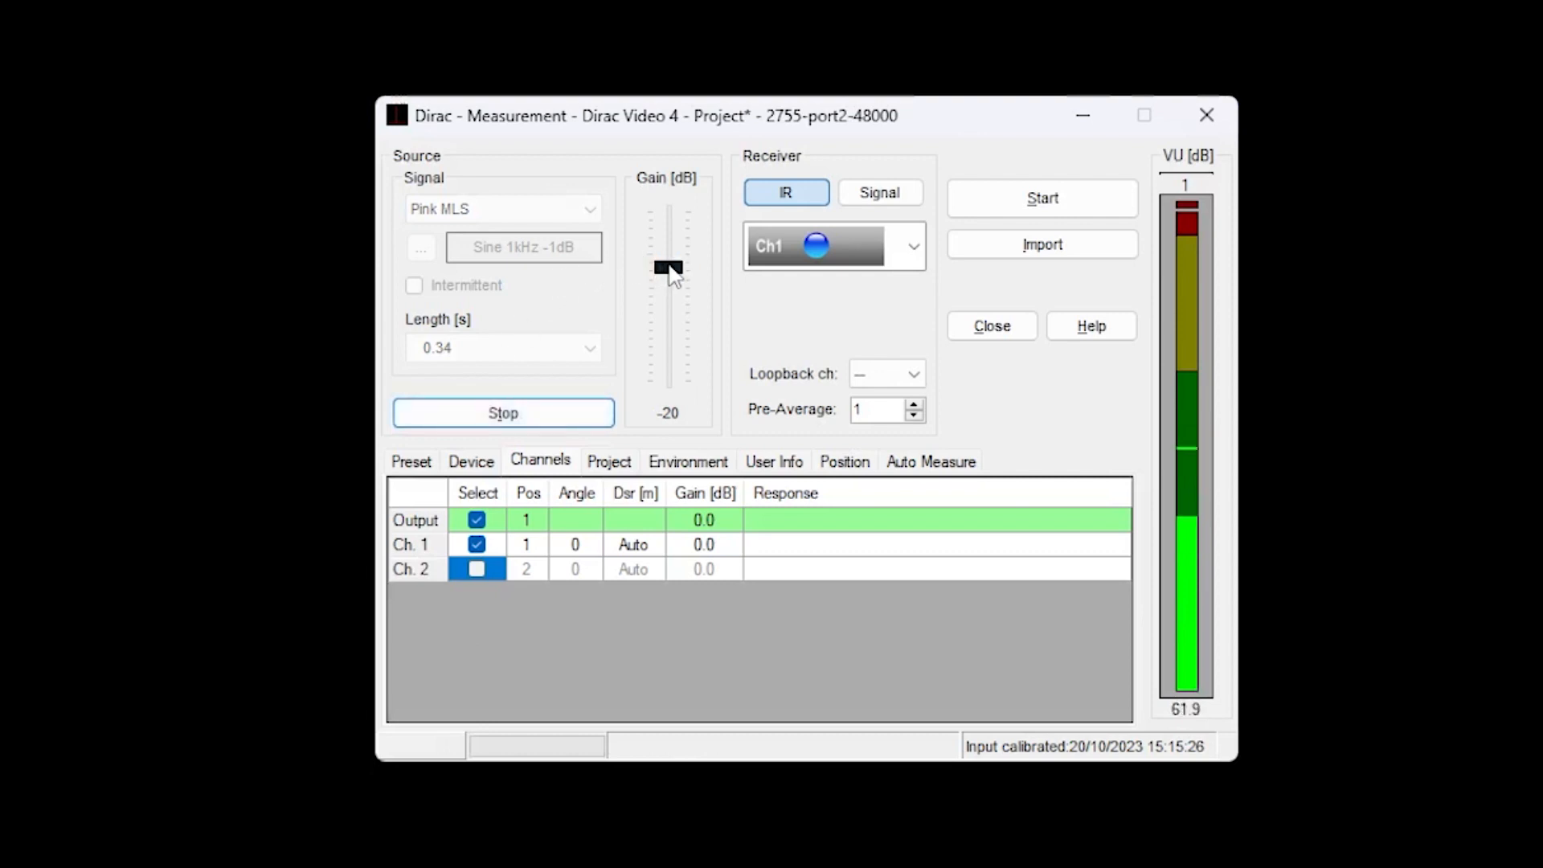
left_click_drag(674, 276, 677, 201)
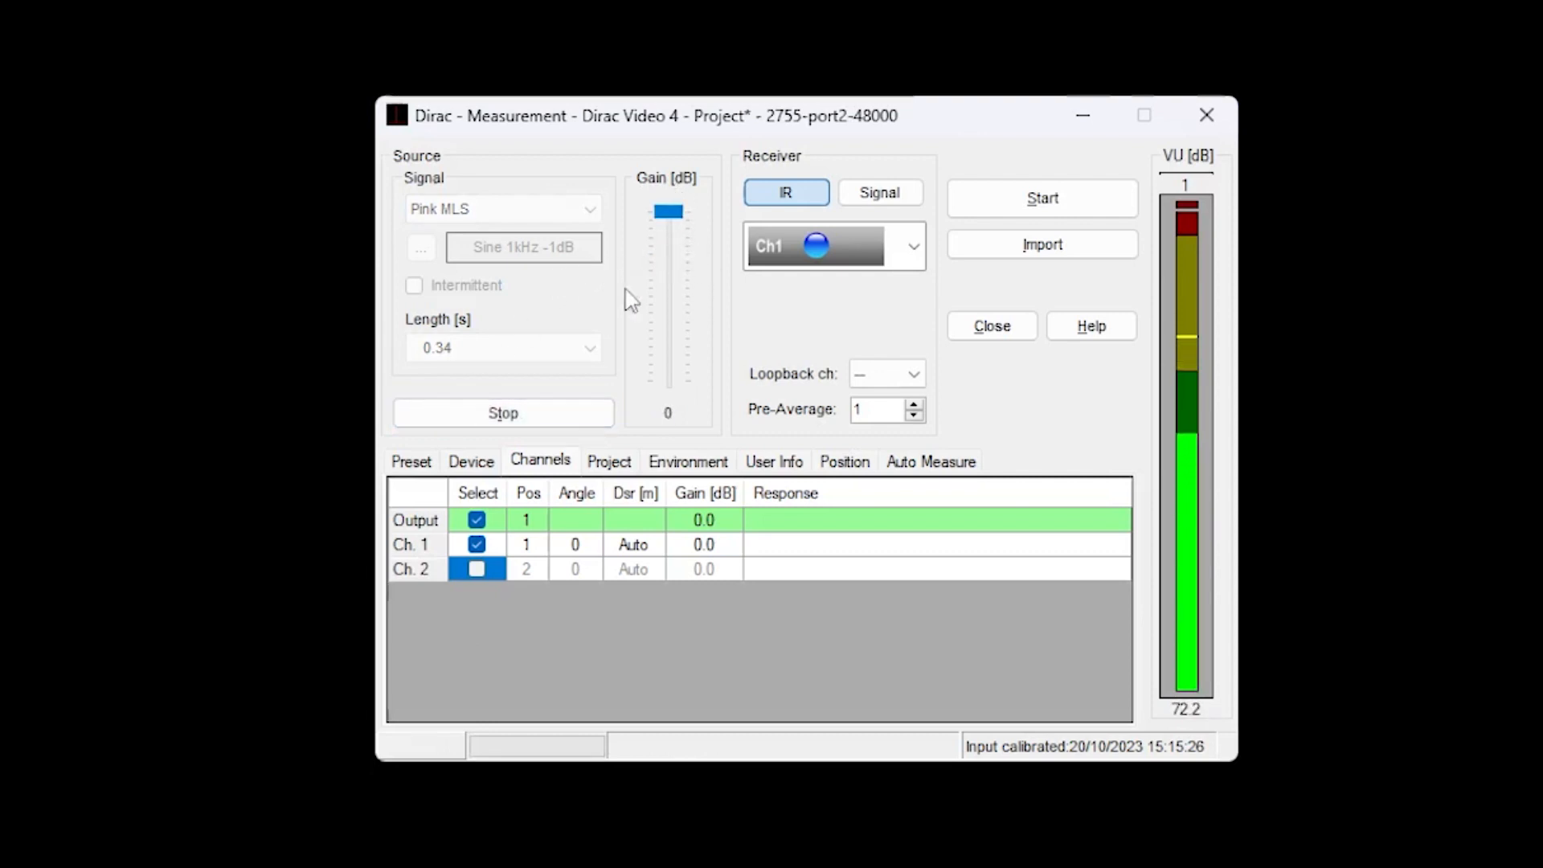
left_click(530, 418)
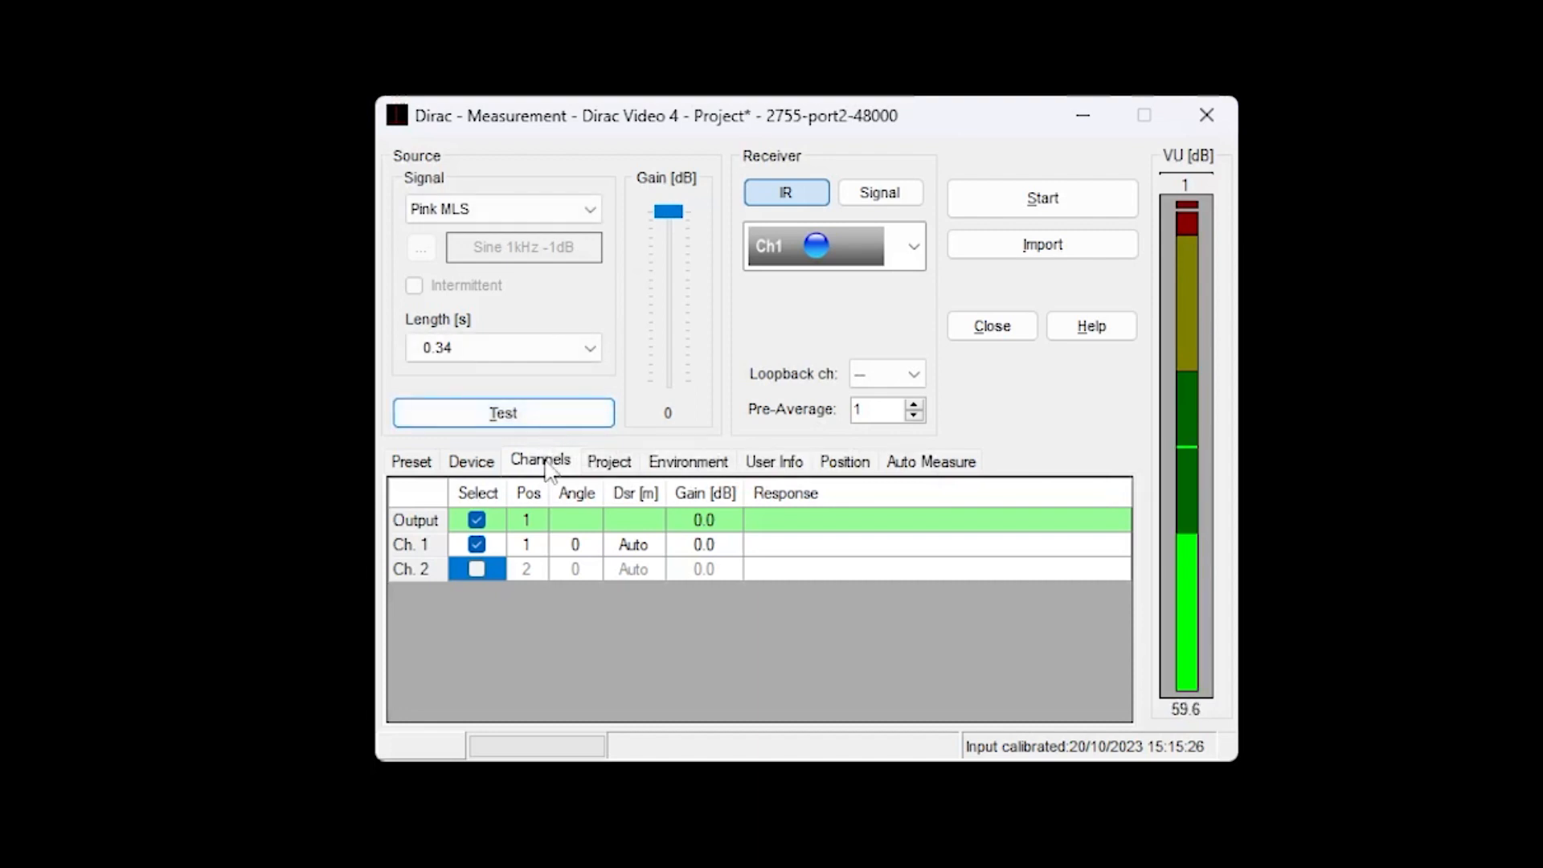
Name the measurement project "T20 vs BN and preAv".
left_click(625, 463)
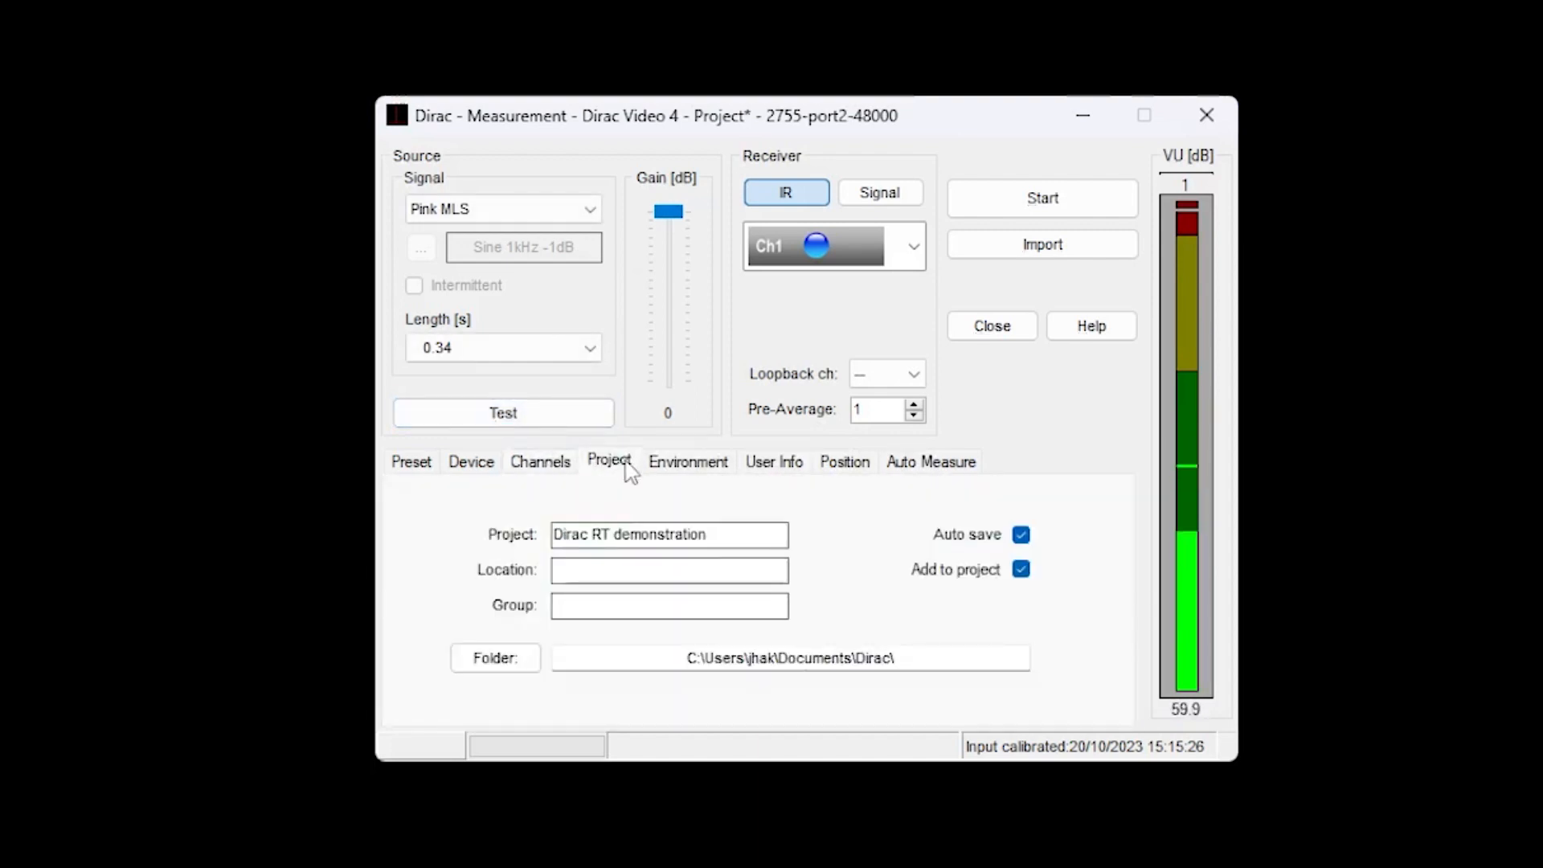
left_click_drag(709, 535, 496, 532)
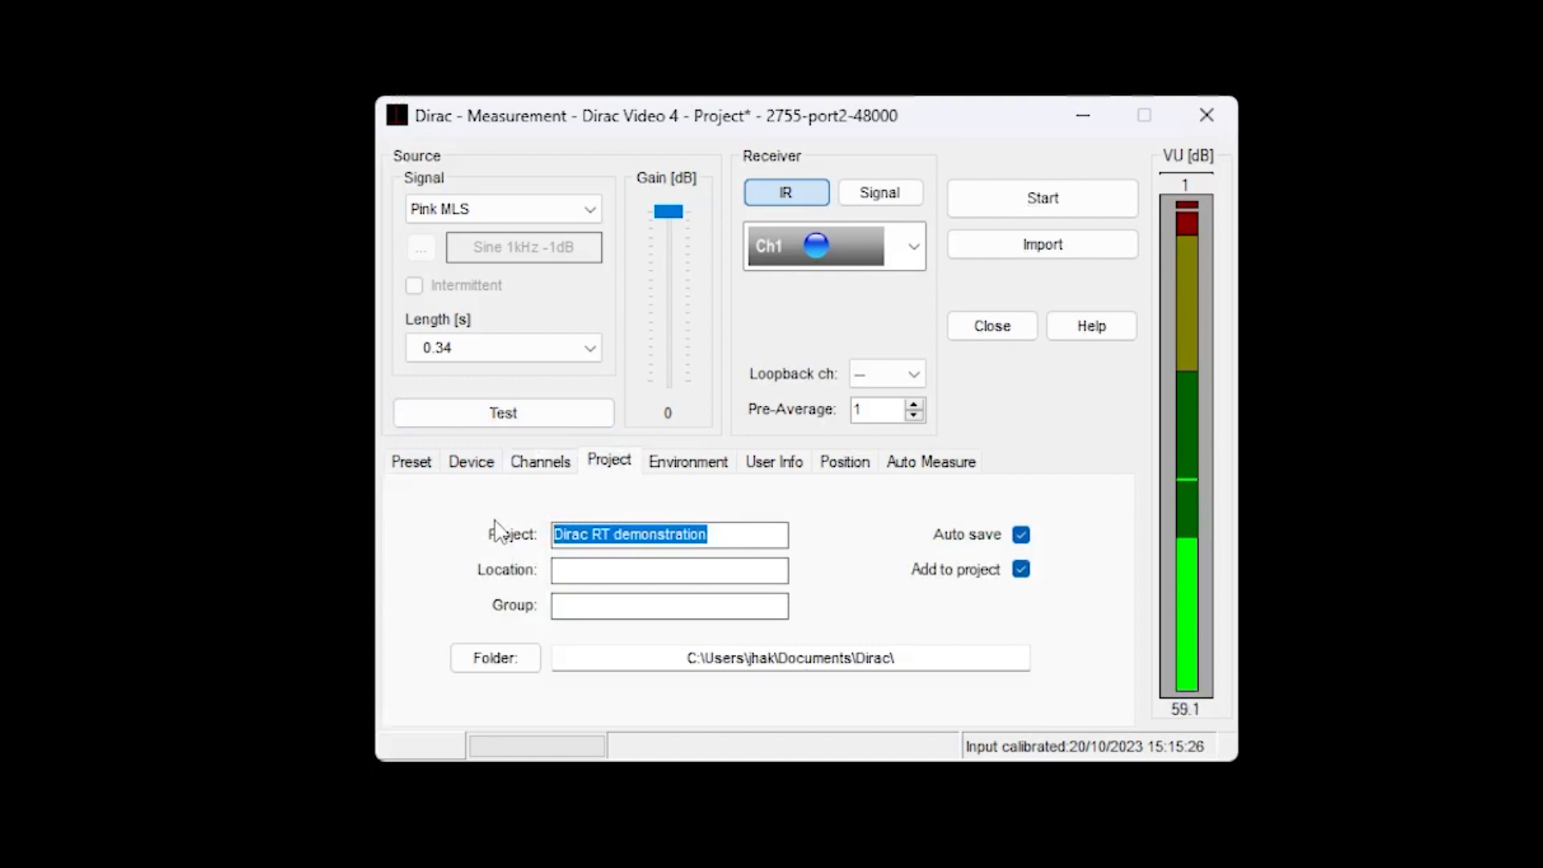
type("T20 ")
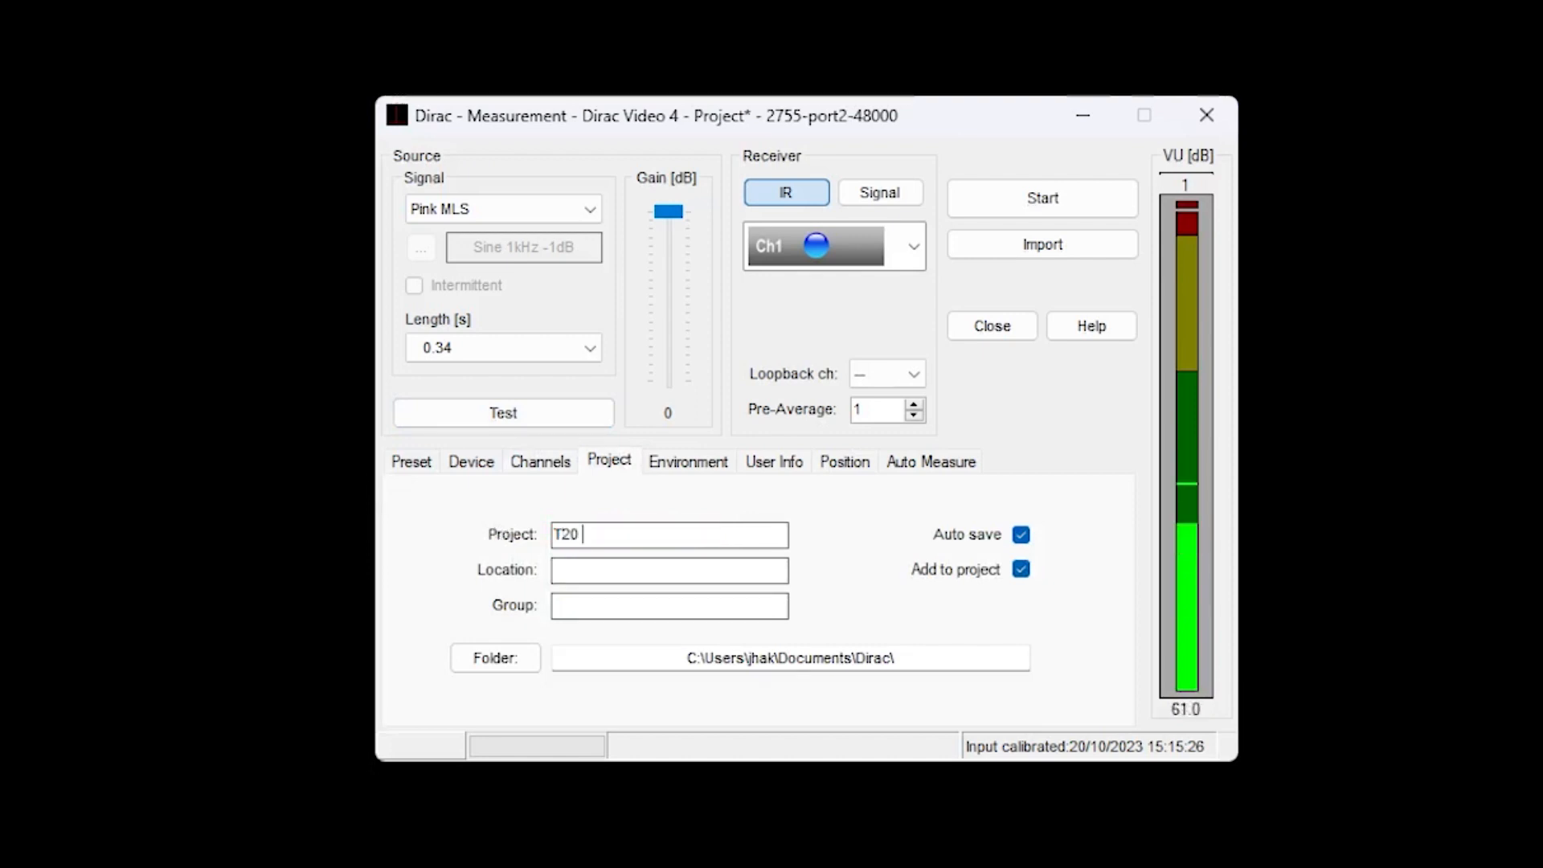
type("vs BN and preAv")
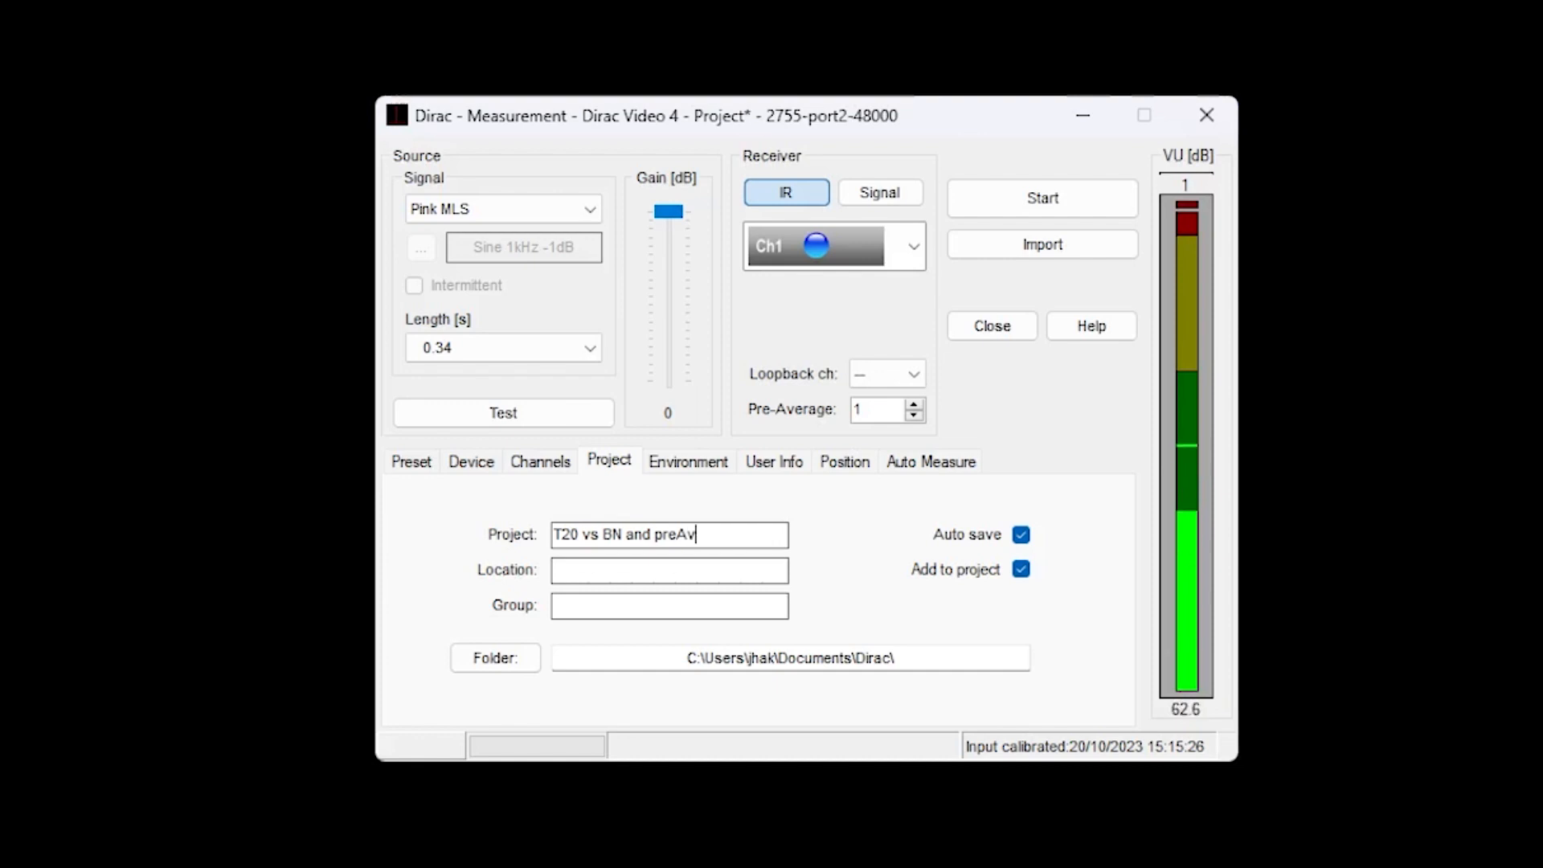
Set the project's measurement group to "BN low - preAv1".
left_click(567, 607)
type("BN low - preAv1")
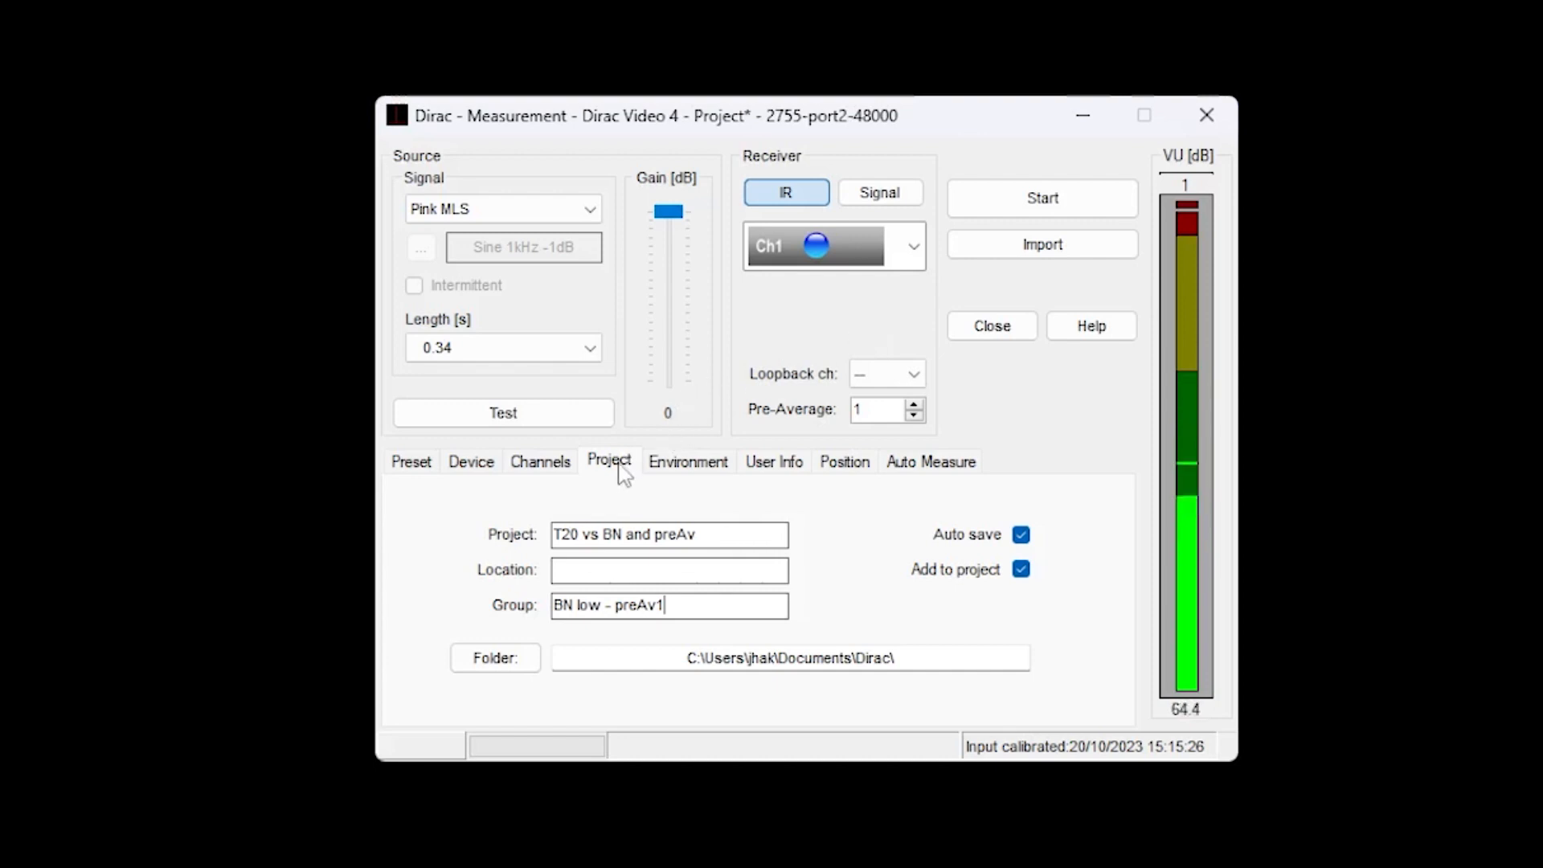
Check the environment settings, fill in the engineer's initials, and add the comment "Background noise low" to the user info.
left_click(655, 470)
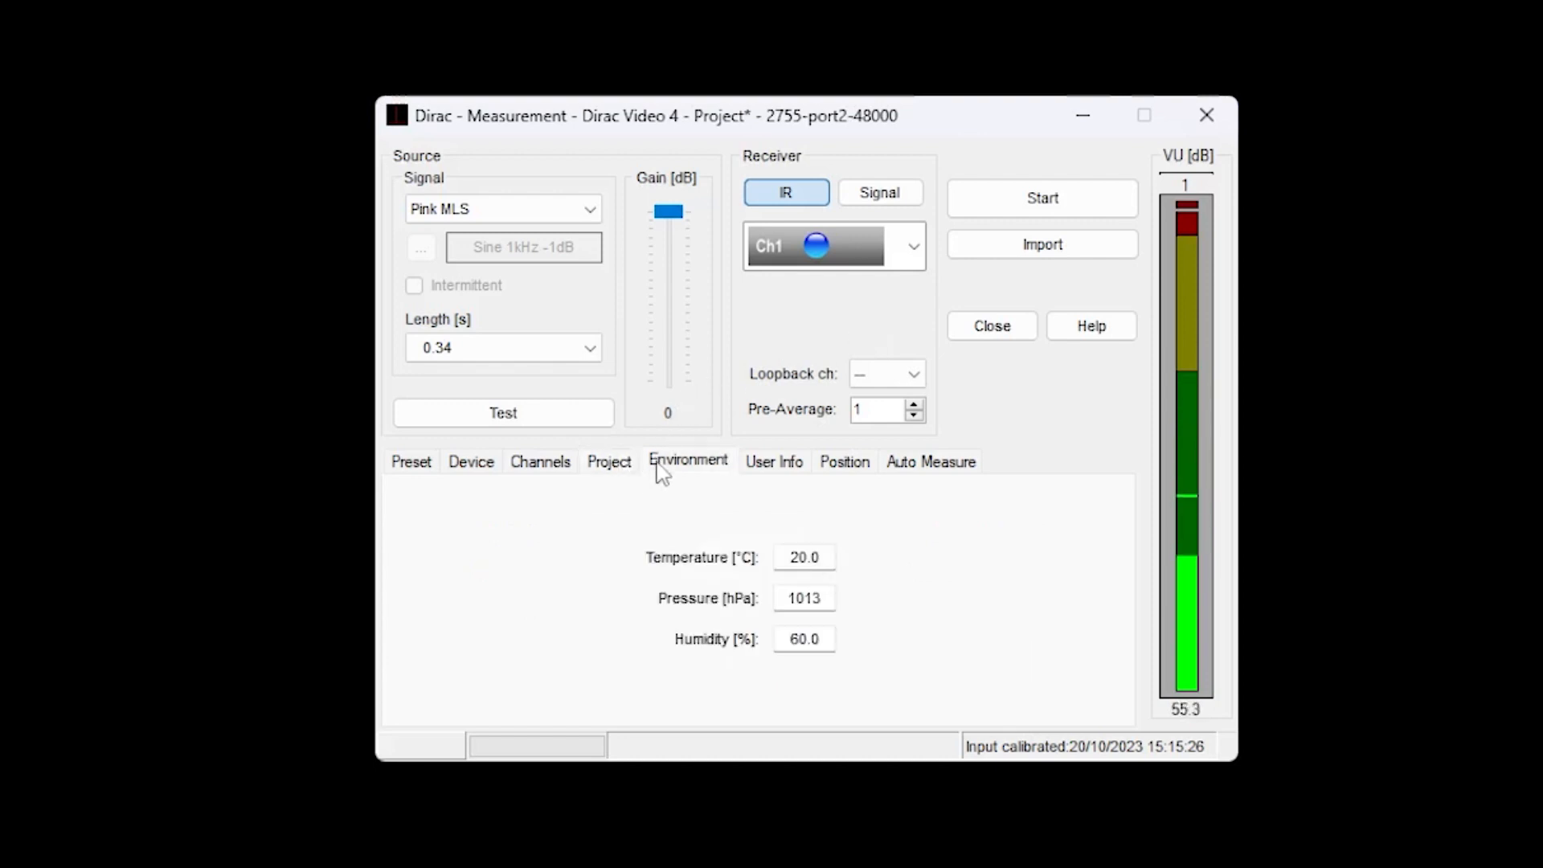
left_click(783, 475)
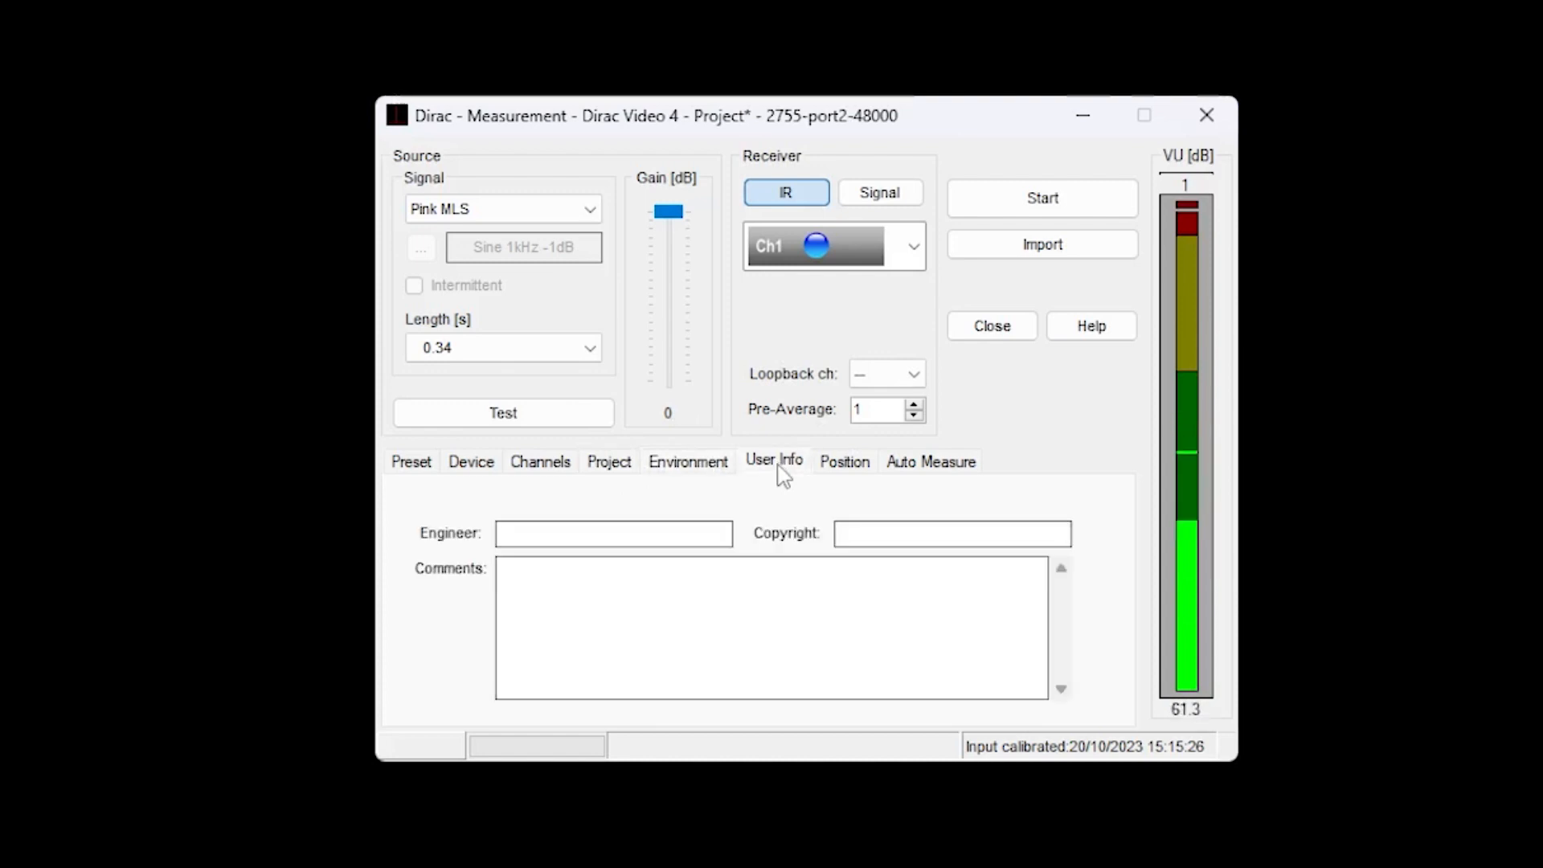
left_click(519, 540)
type("AE-JH")
left_click(553, 592)
type("Background noise low")
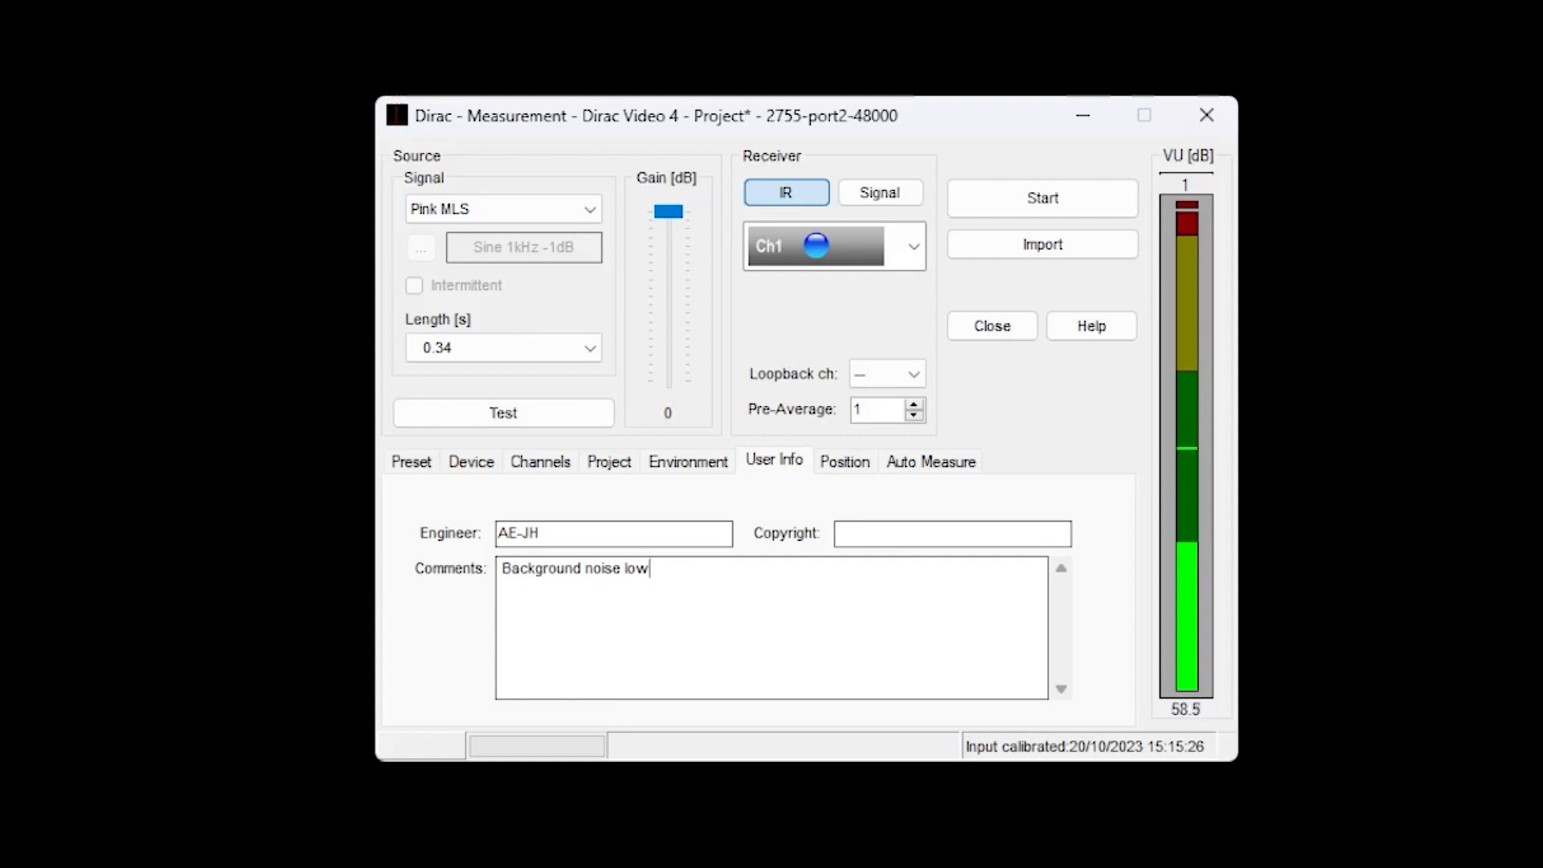
Enable auto measure with 3 measurements and a countdown of 0 s.
left_click(858, 474)
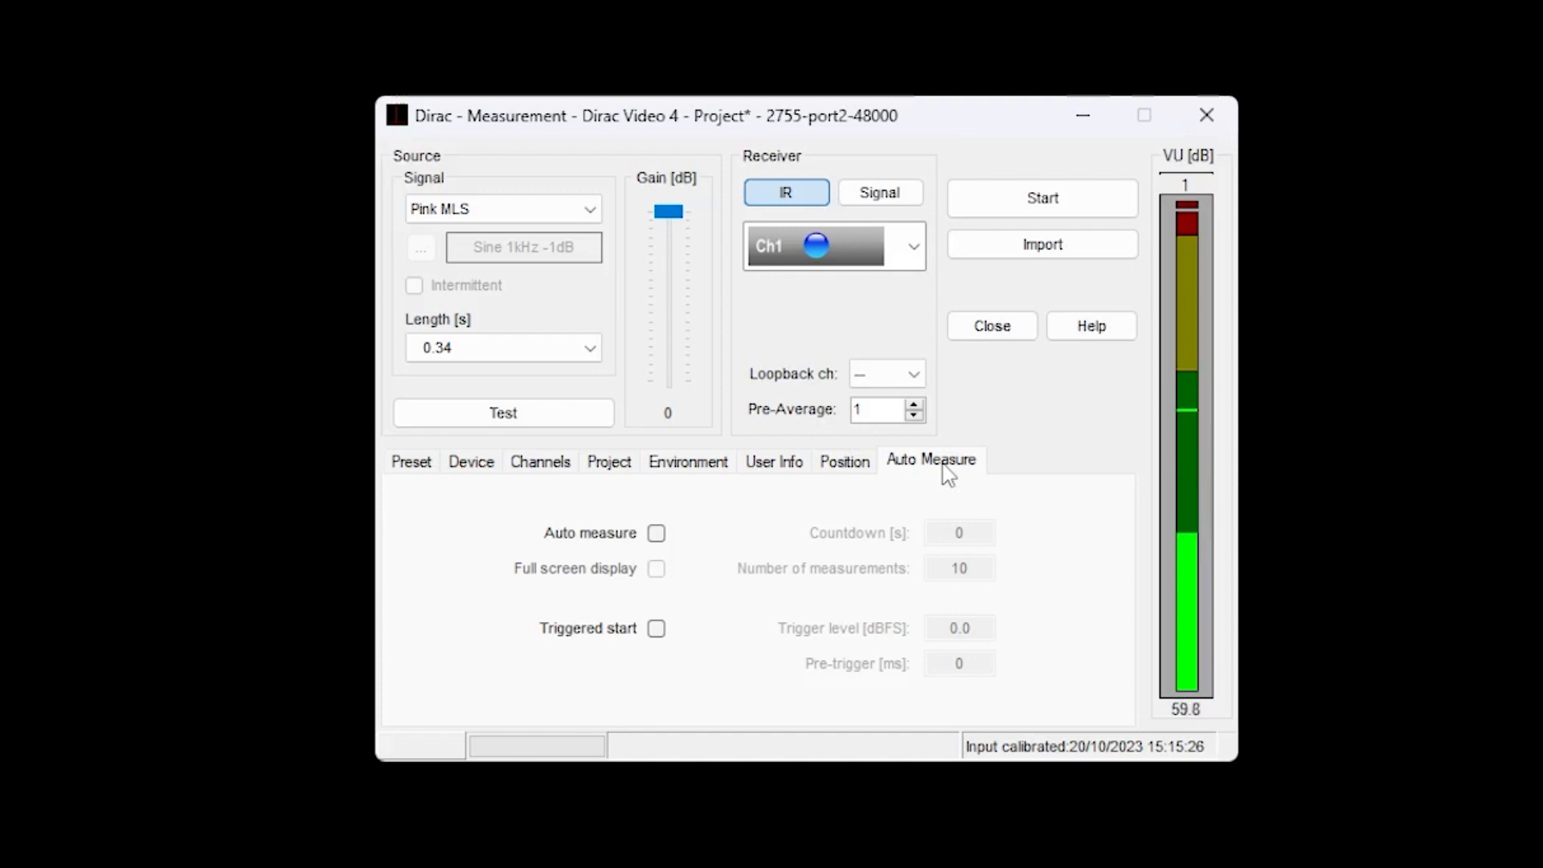
left_click(657, 534)
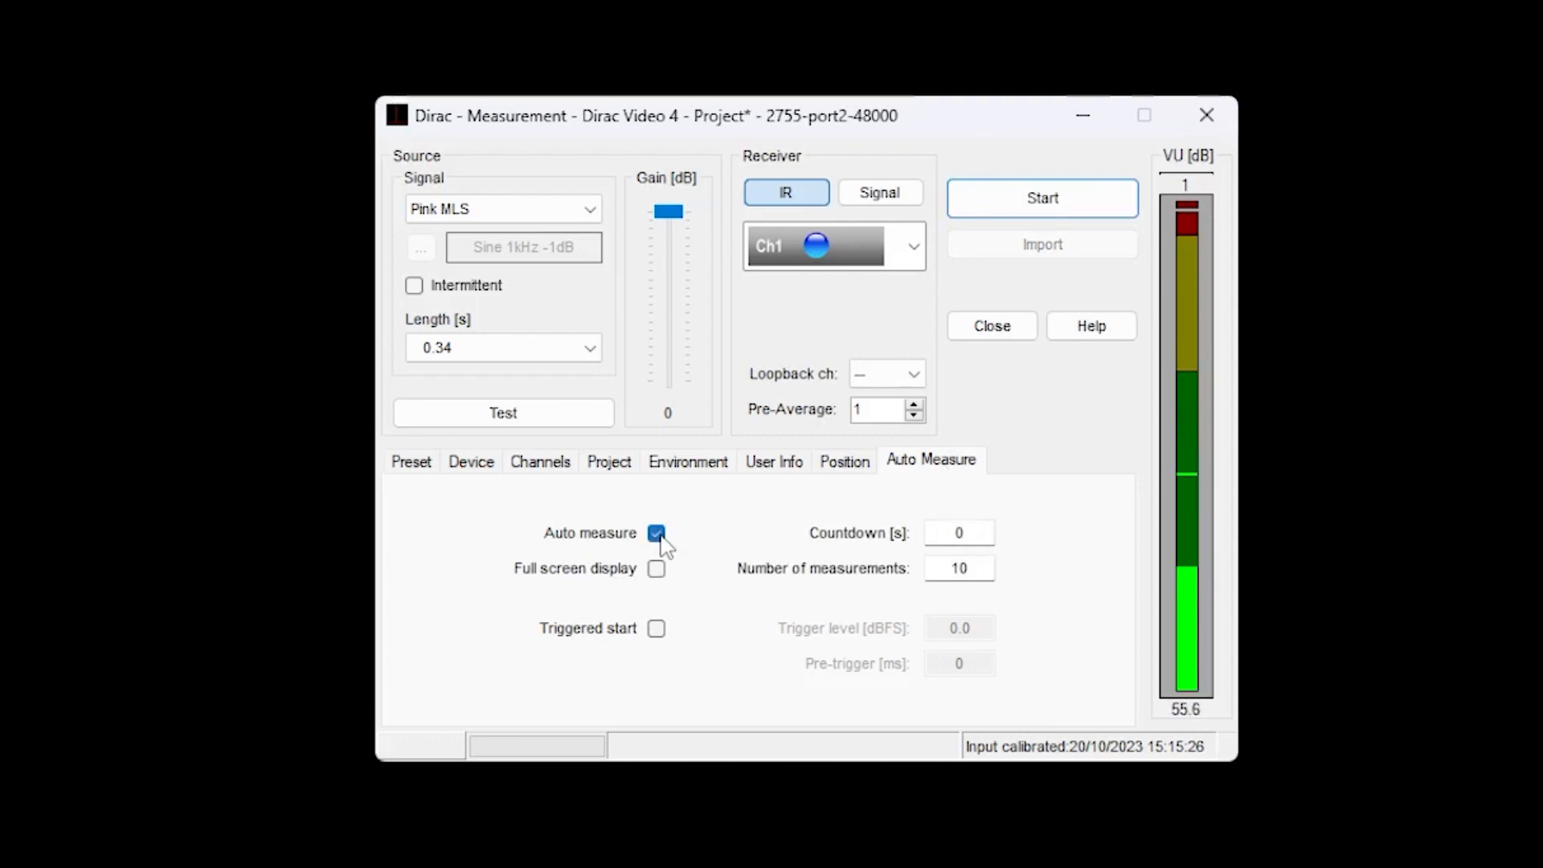
left_click_drag(979, 568, 936, 569)
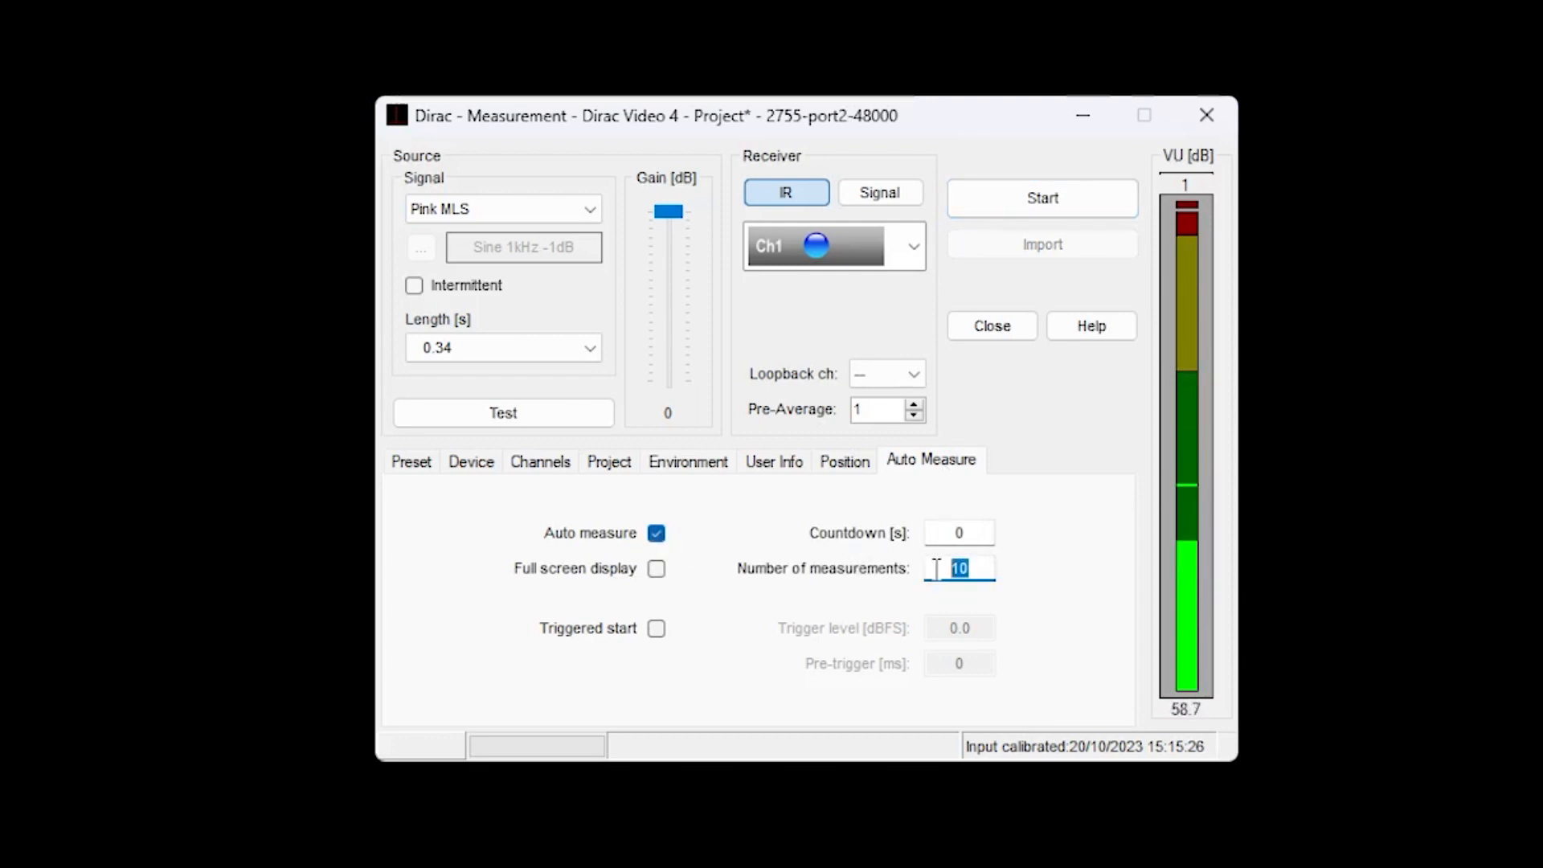
type("3")
left_click(987, 534)
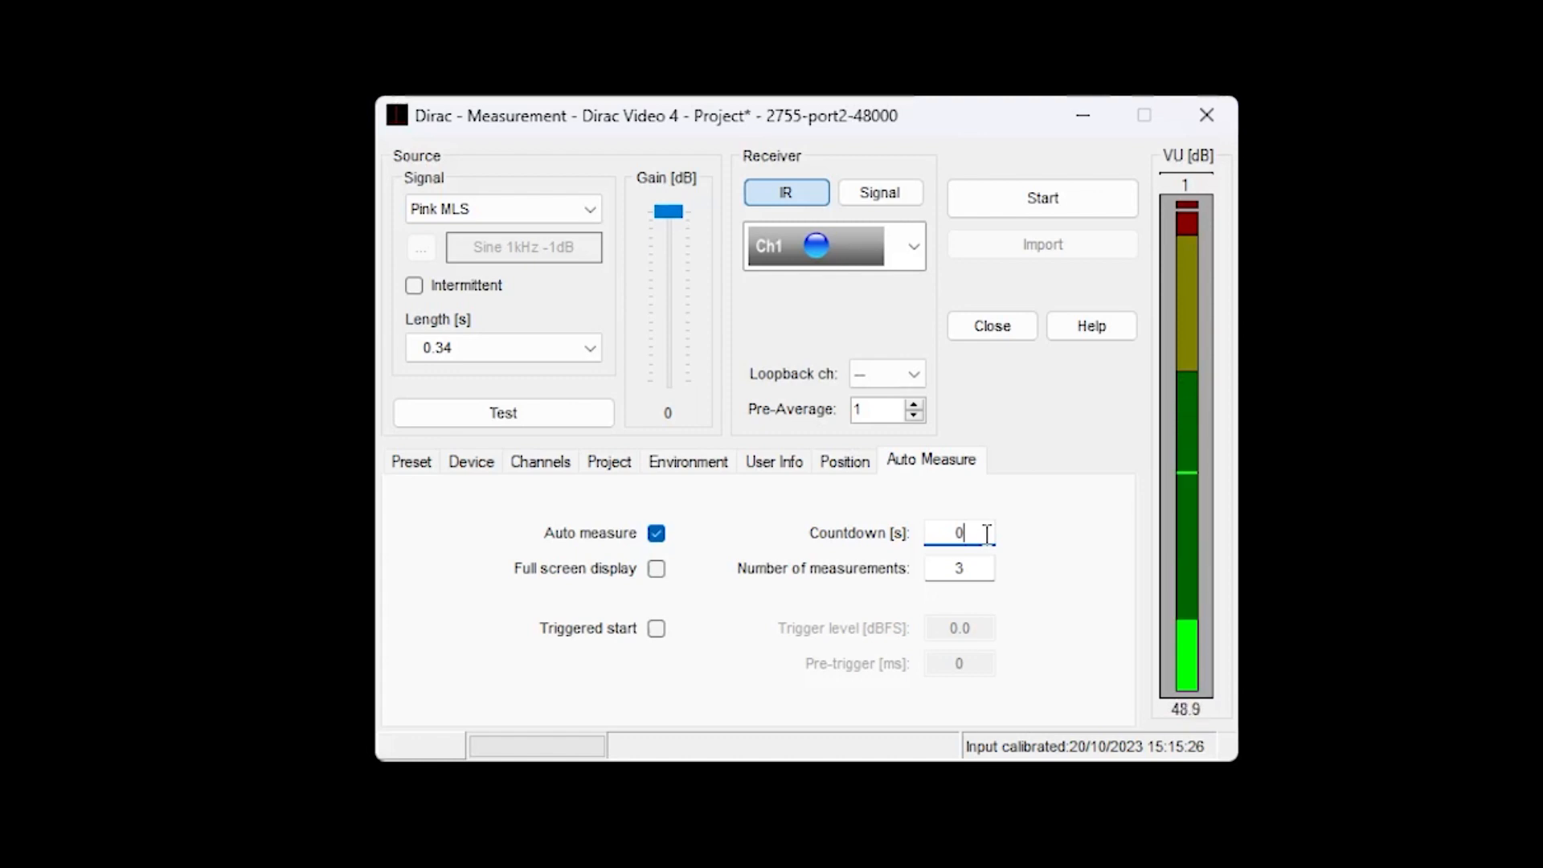
Start the automatic measurement series and place the parameters and measurement windows side by side.
left_click(1029, 201)
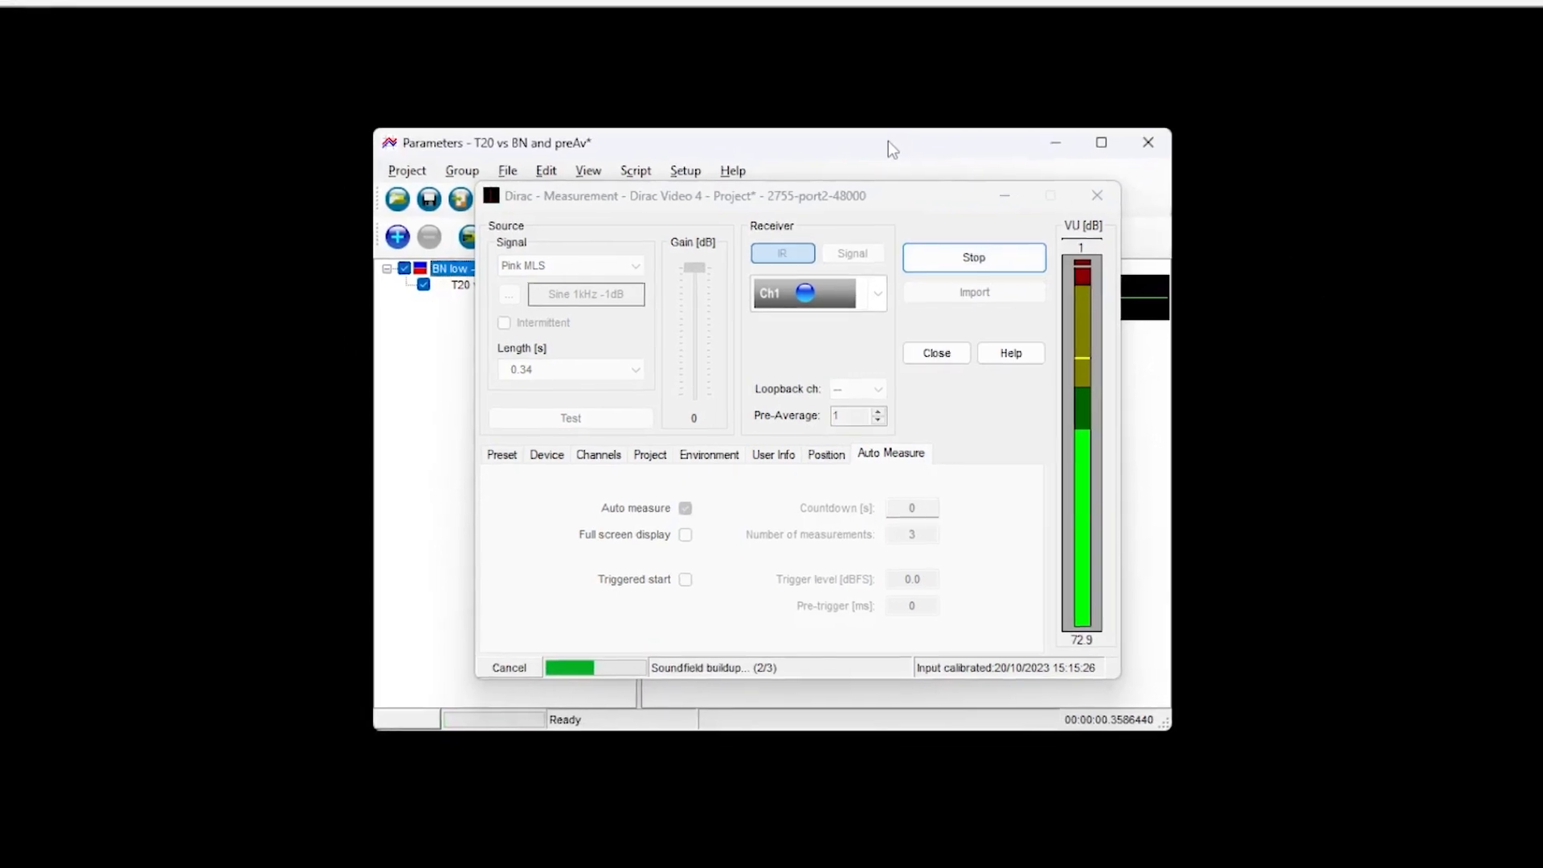
left_click_drag(904, 109, 1345, 103)
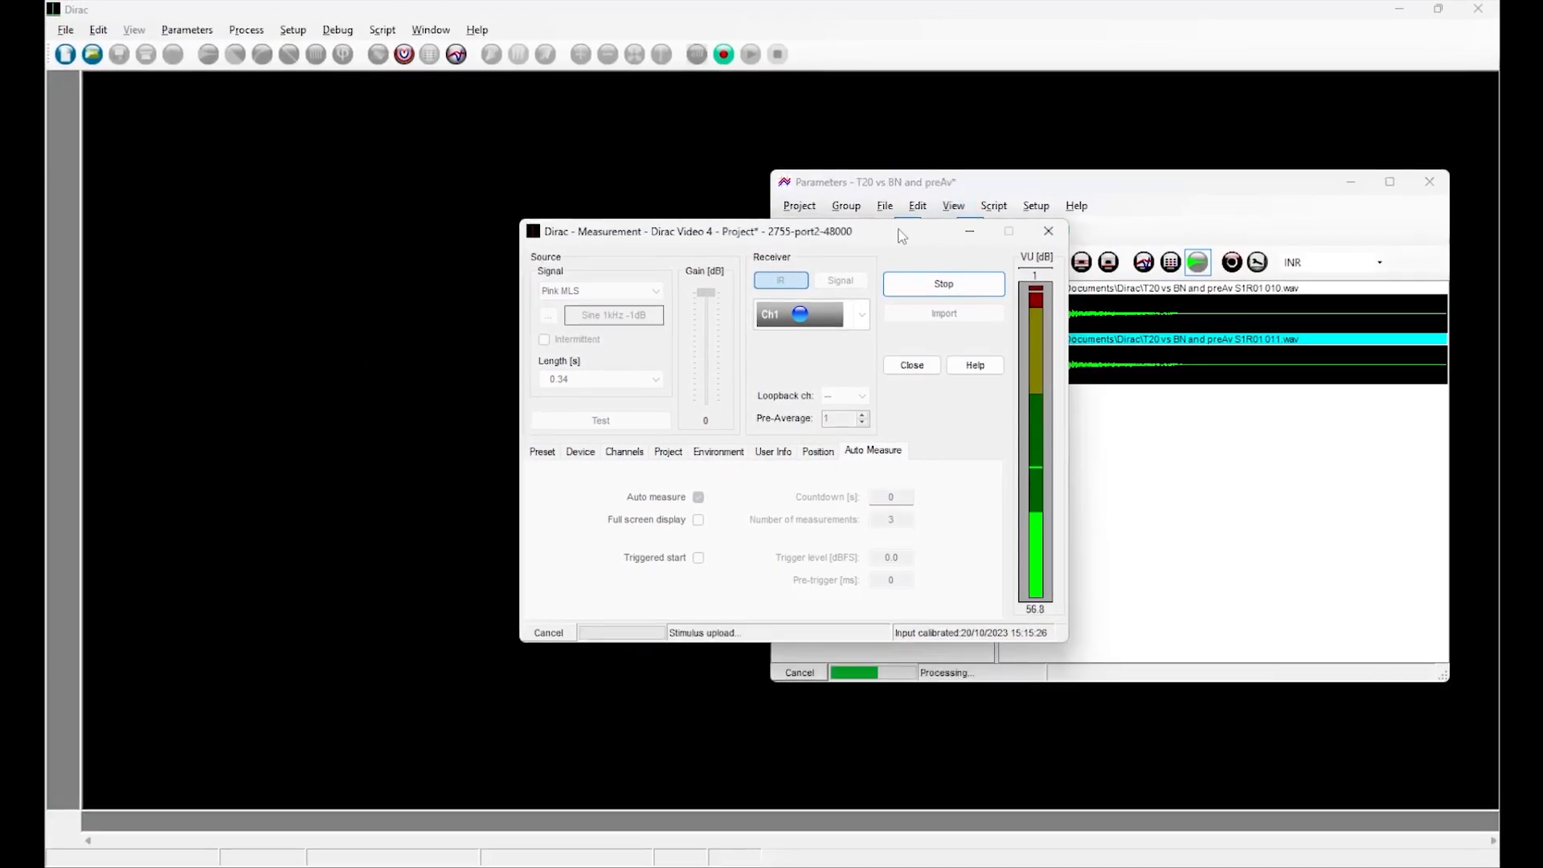
left_click_drag(910, 222, 567, 214)
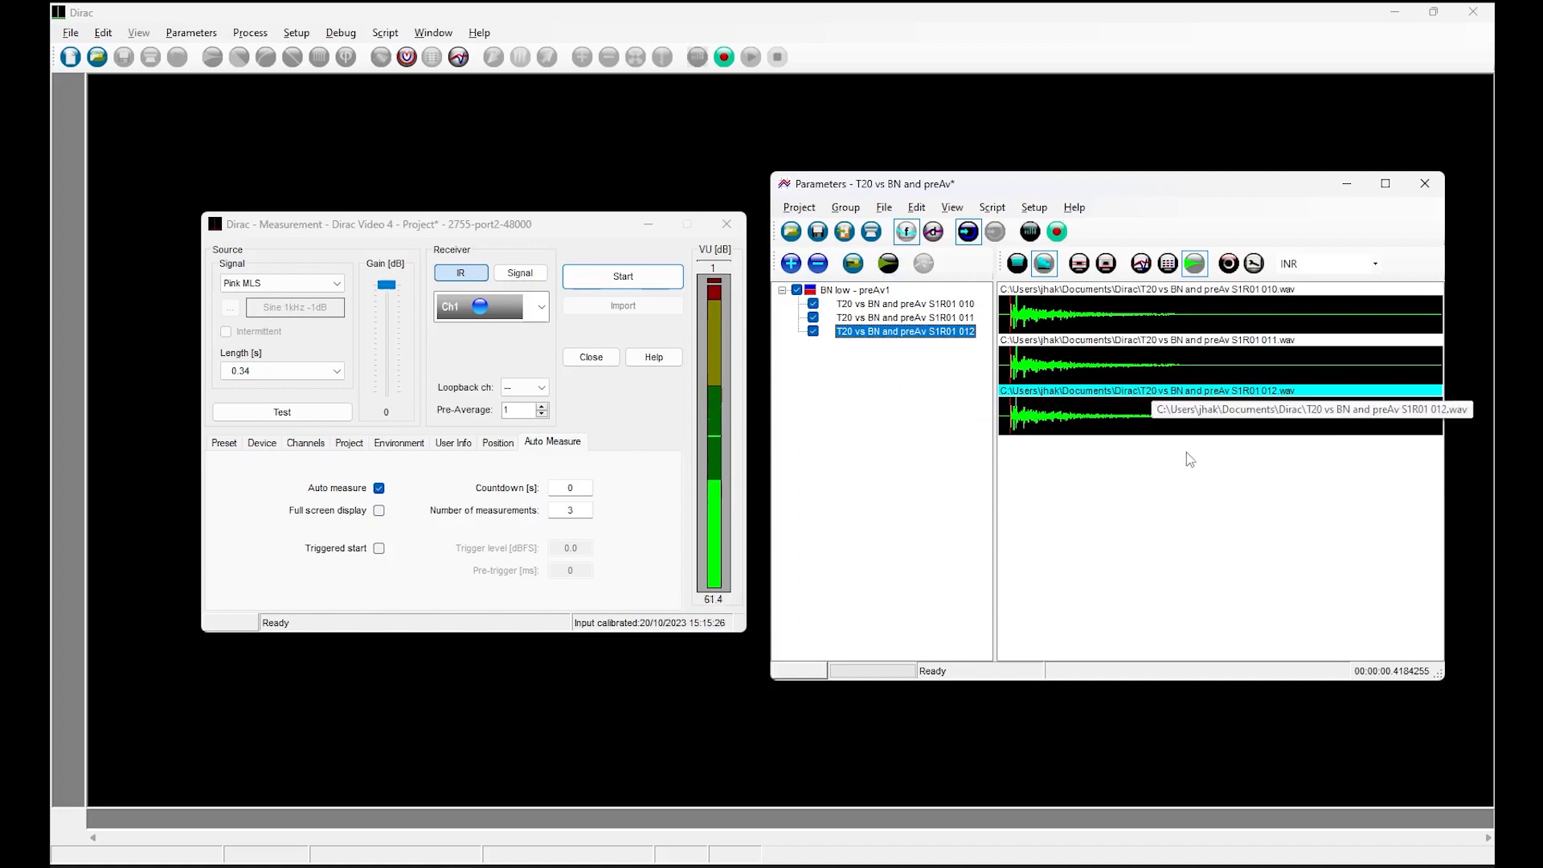
Browse the three impulse responses in the group and open "T20 vs BN and preAv S1R01 010.wav" at full size.
left_click(879, 306)
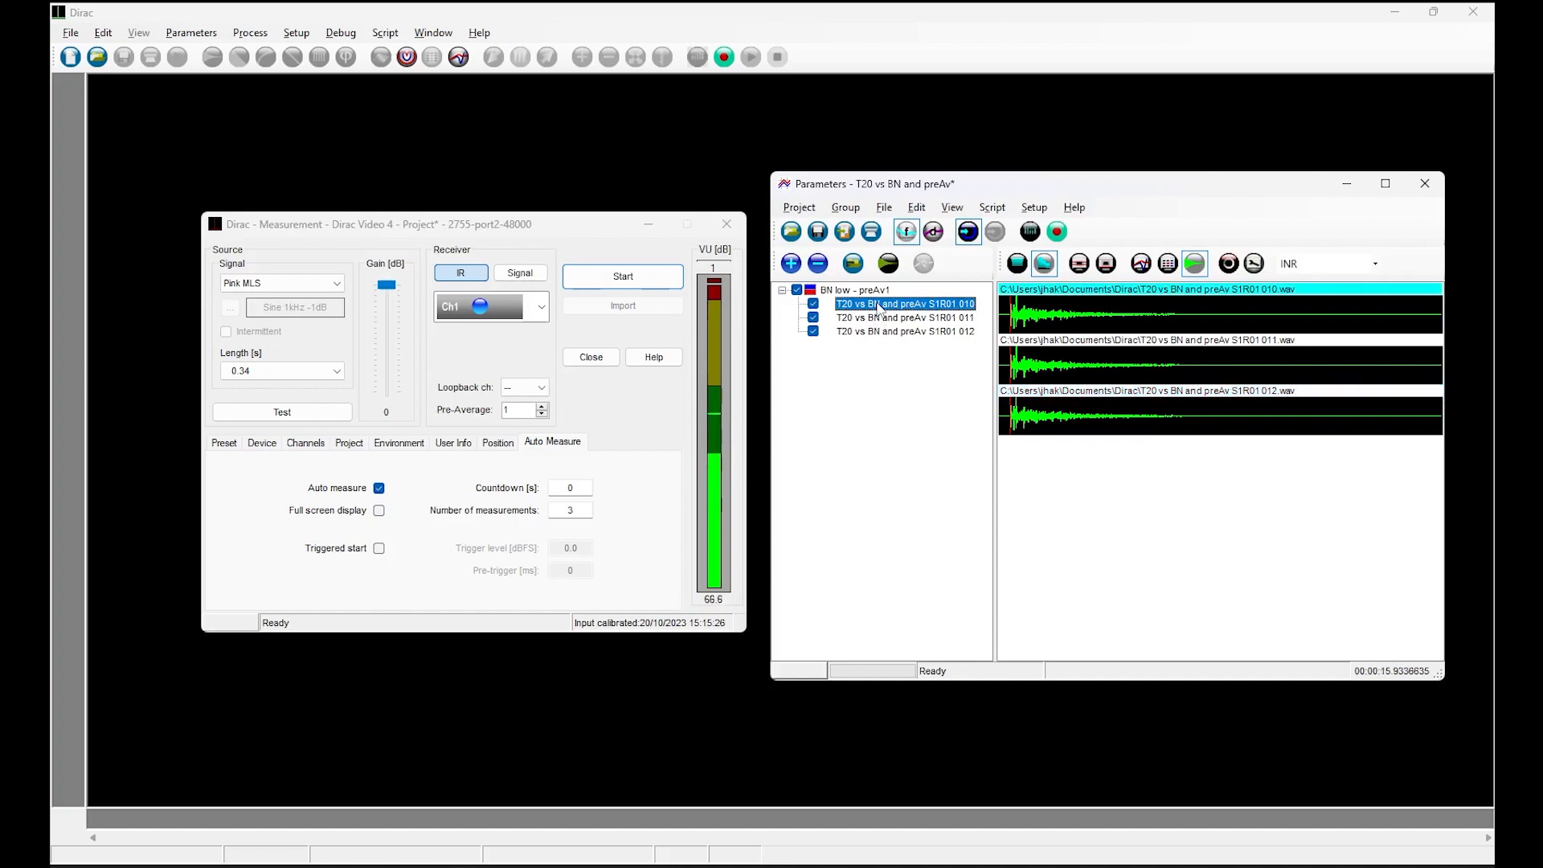
key("Down")
key("Down")
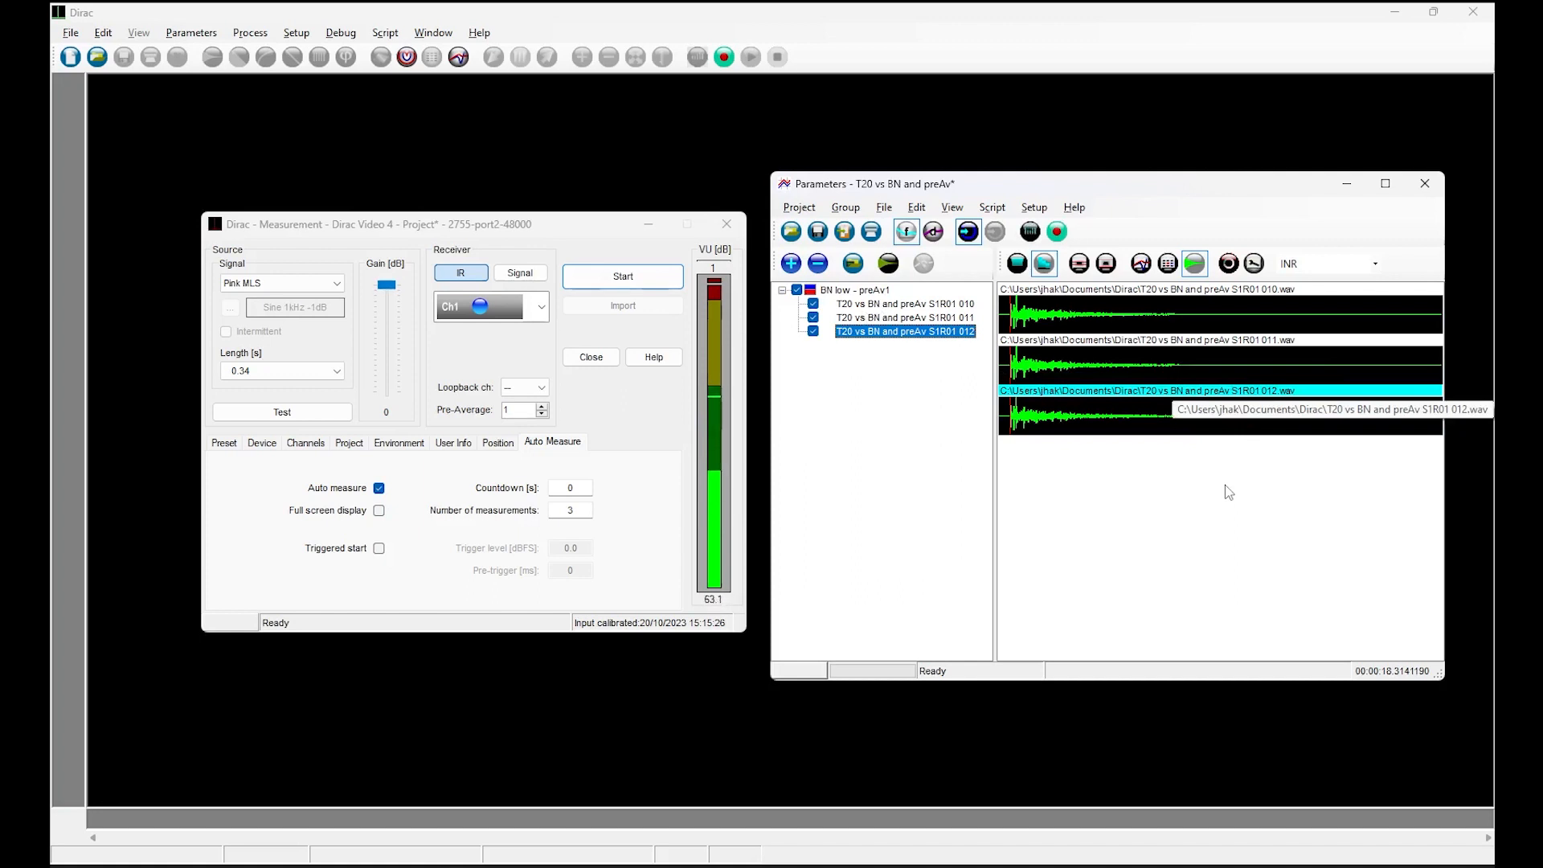
left_click(1234, 328)
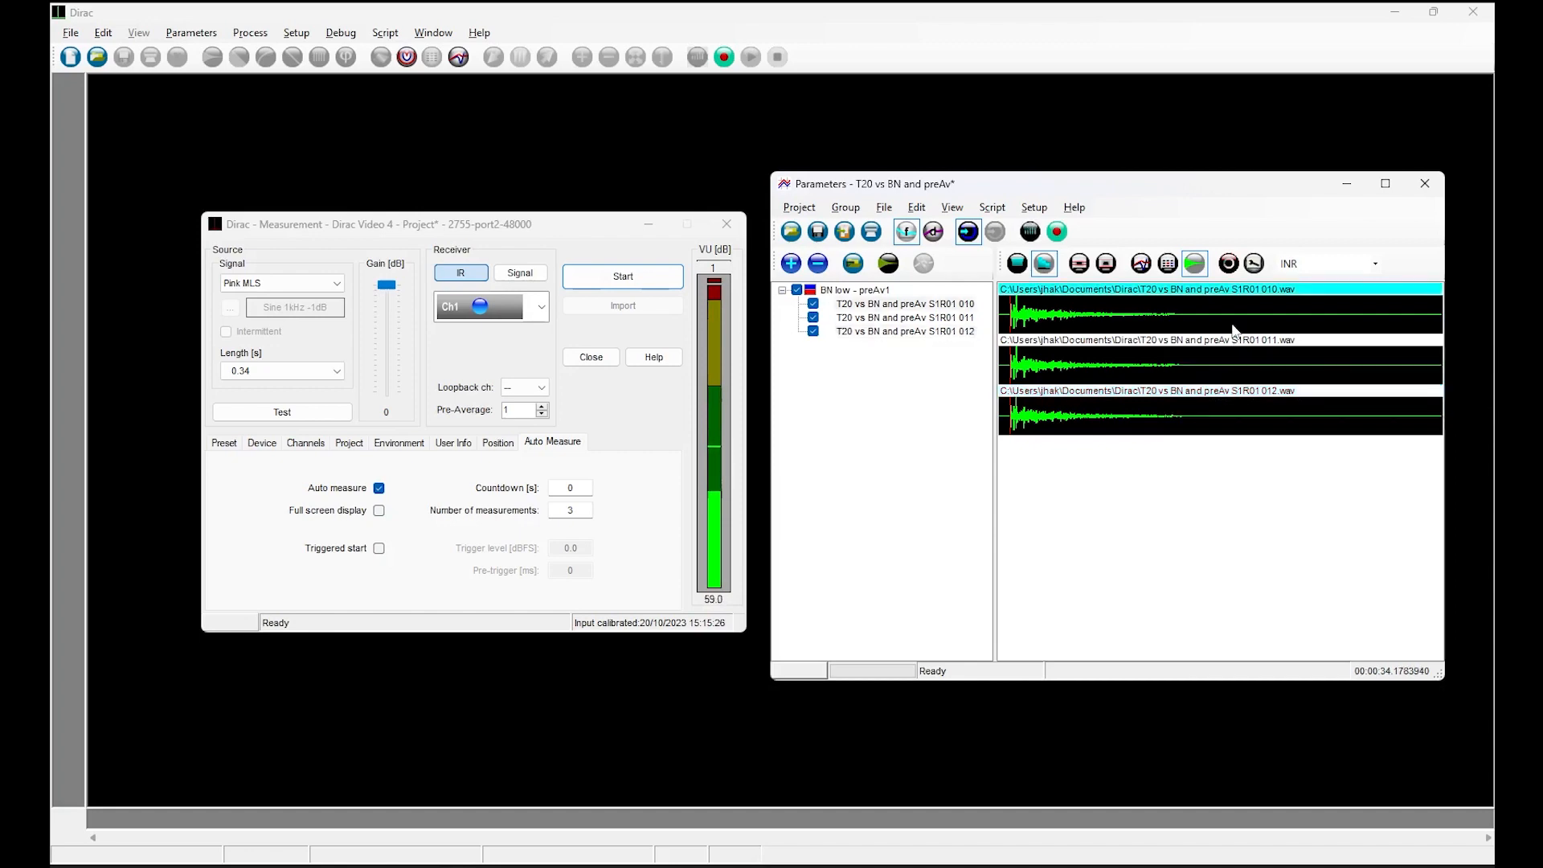
double_click(1234, 328)
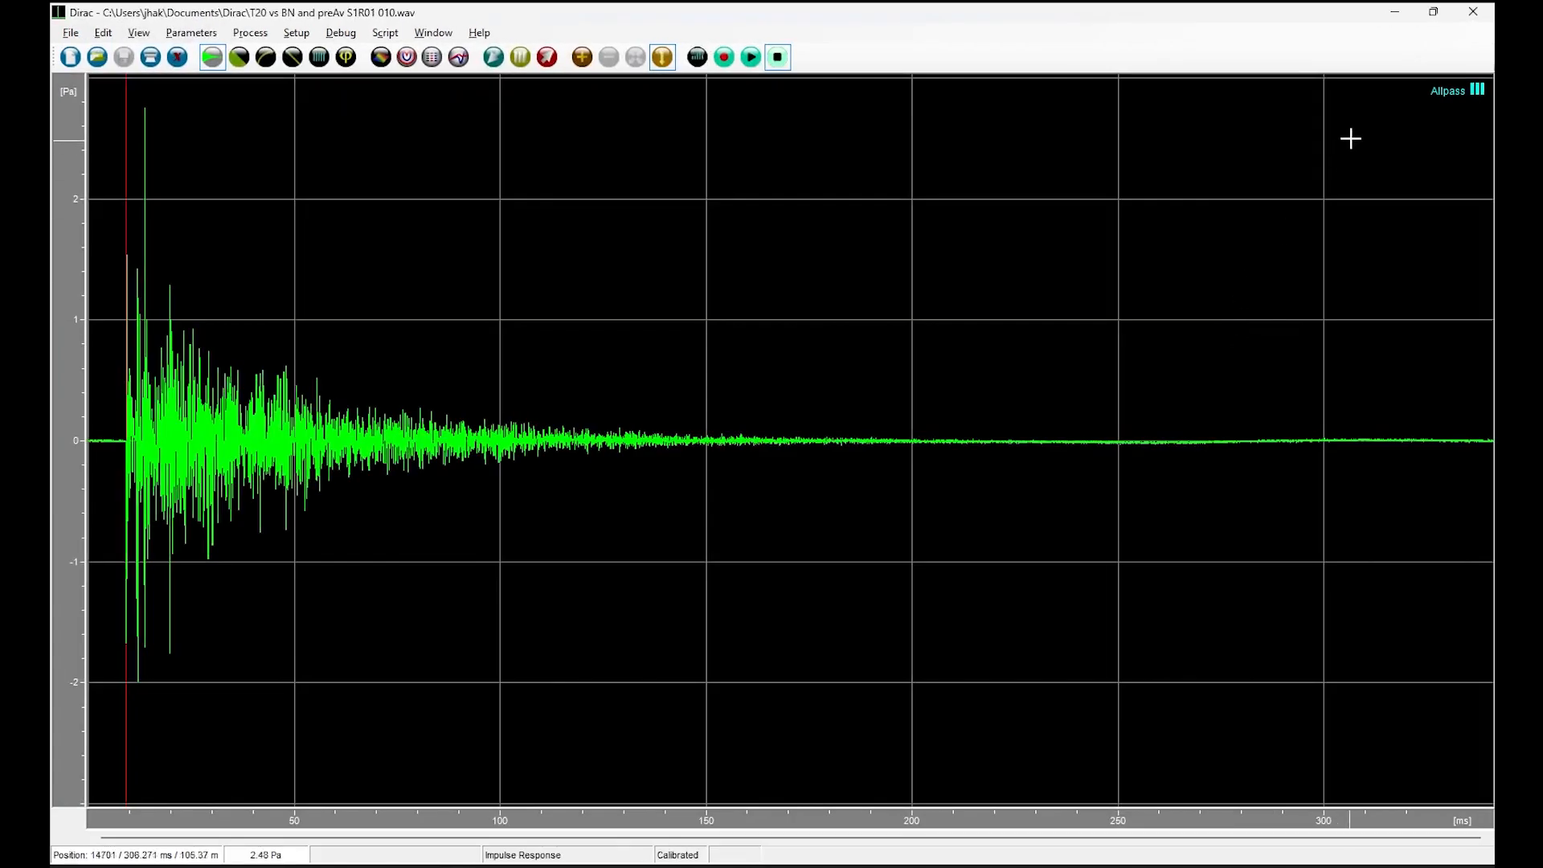
Close the full-size impulse response, plot the group's INR and T20 as graphs, and inspect the T20 graph's properties.
left_click(1474, 14)
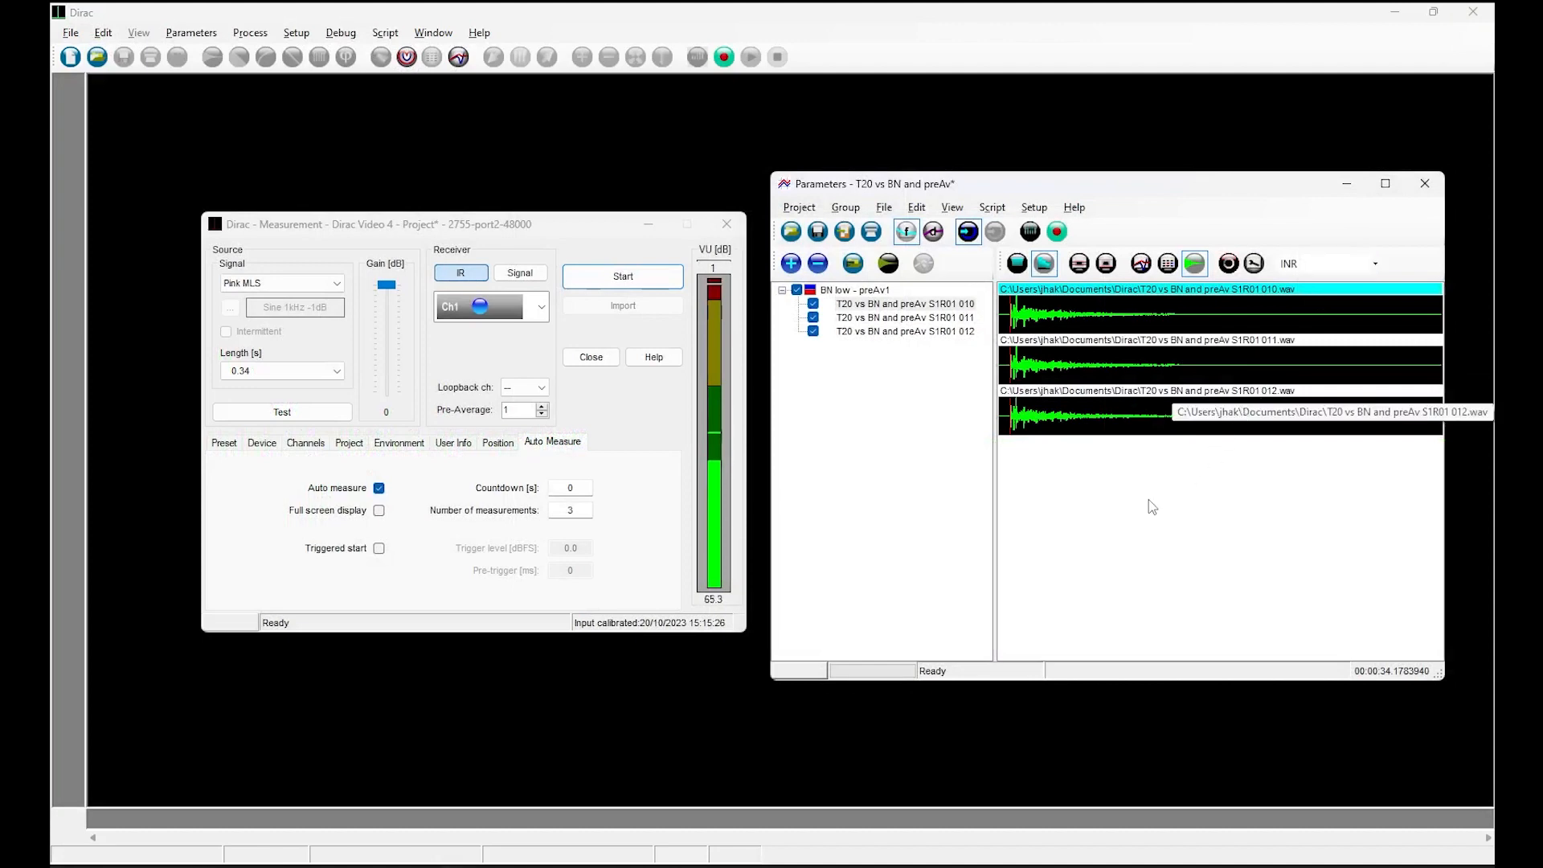
left_click(1142, 264)
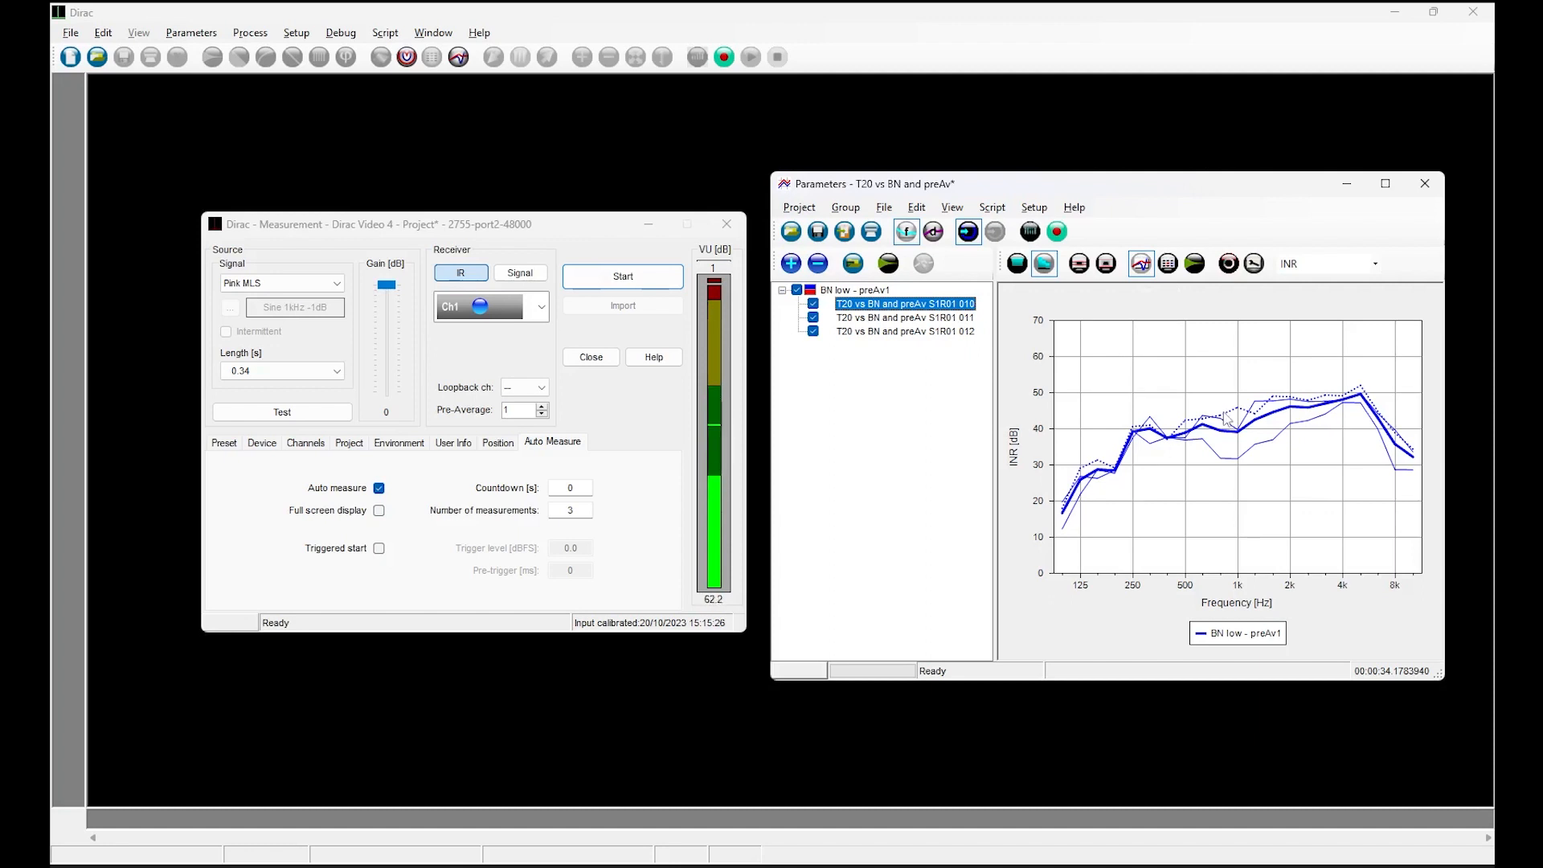
left_click(1304, 266)
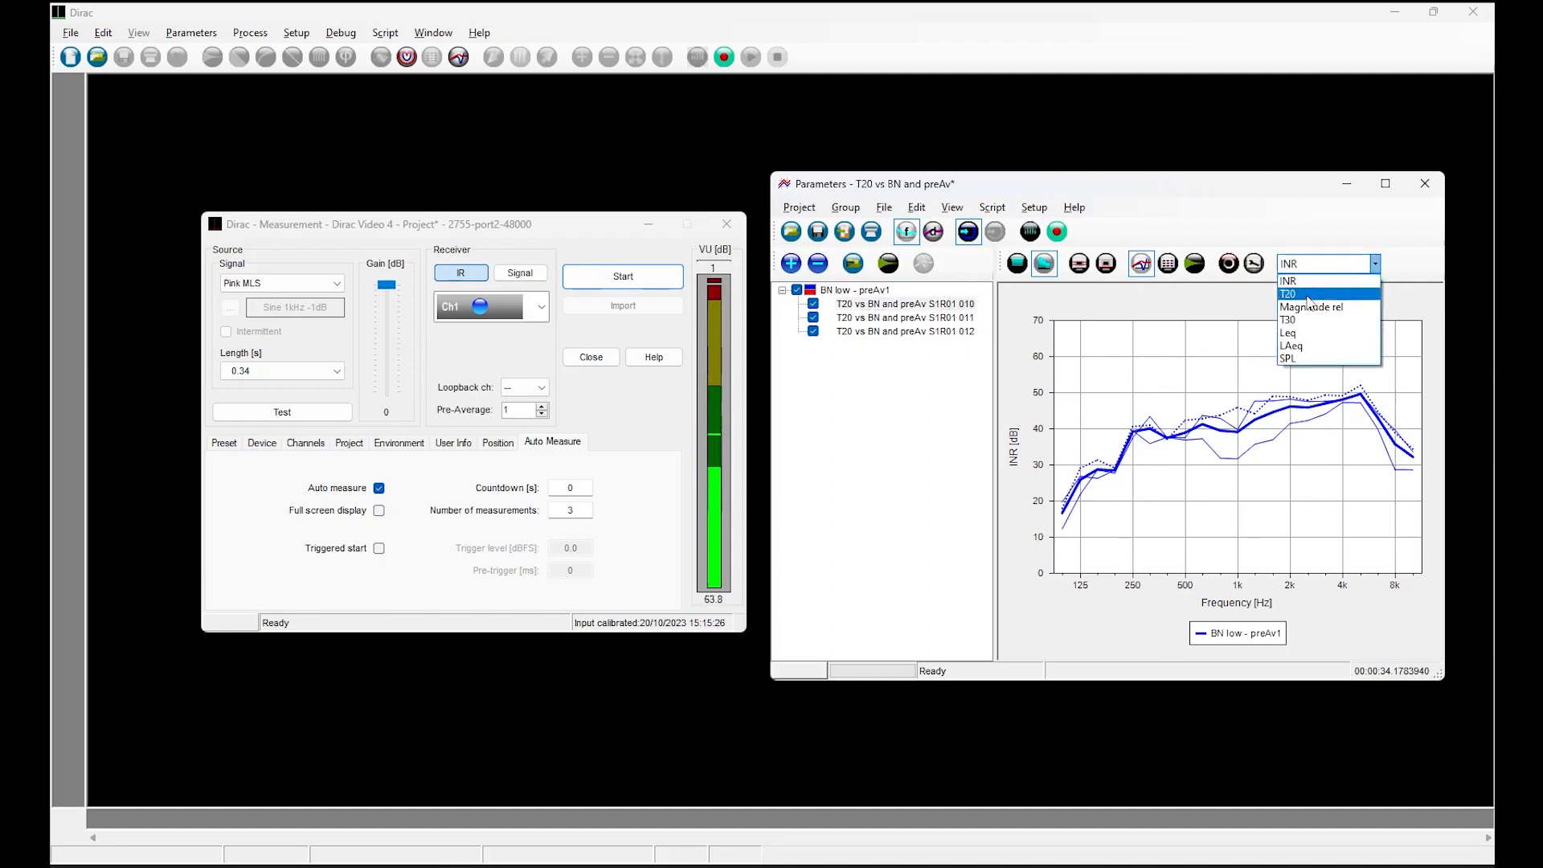
left_click(1309, 296)
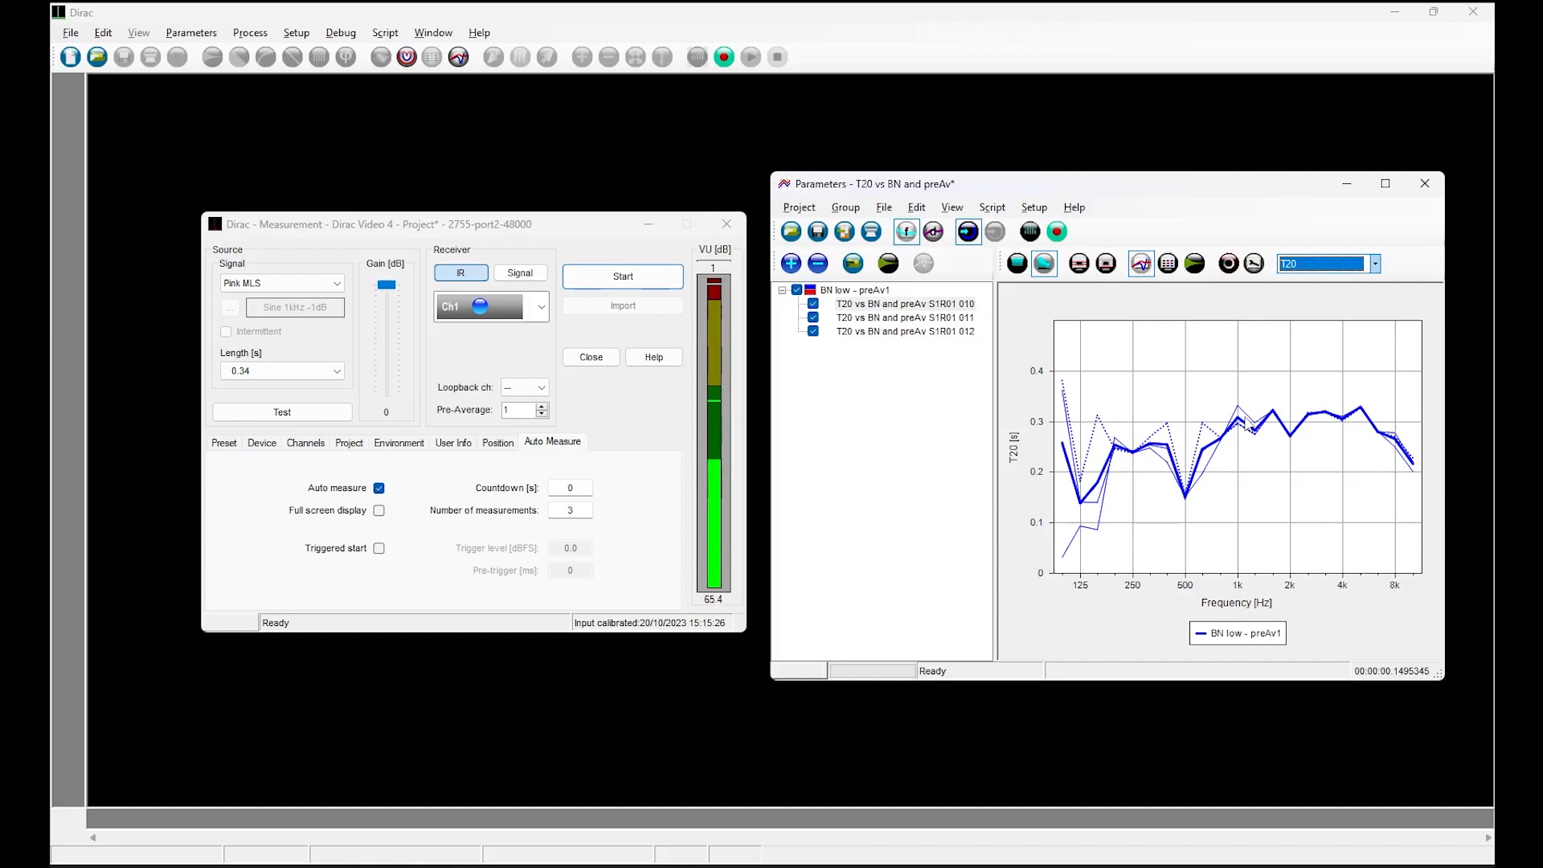
left_click(1256, 266)
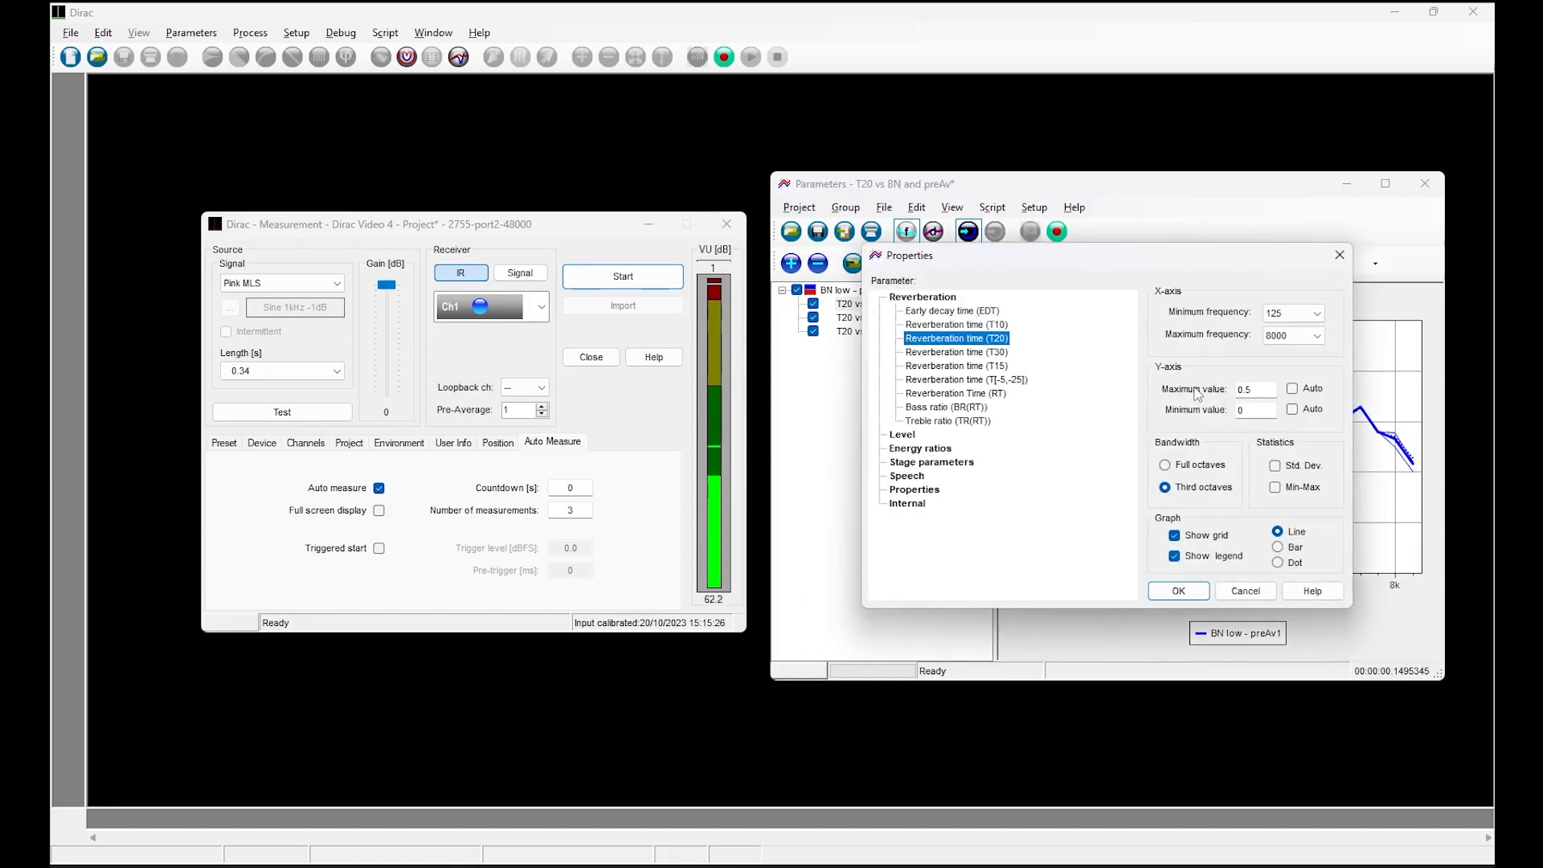
left_click(1340, 255)
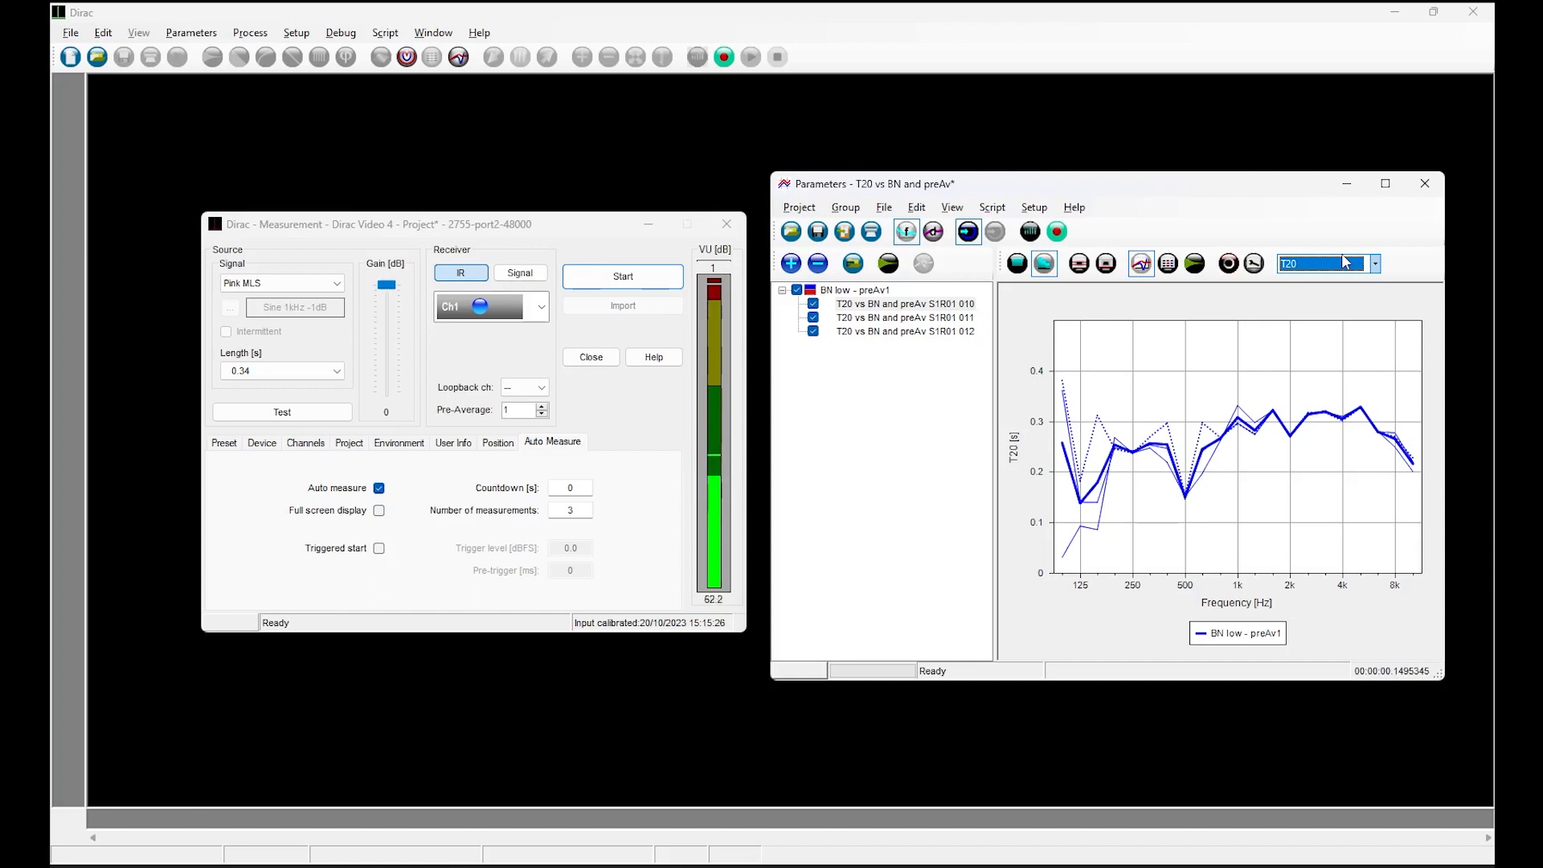
Toggle off the selection of the individual files in the "BN low - preAv1" group to graph only the group's T20 curve.
left_click(876, 291)
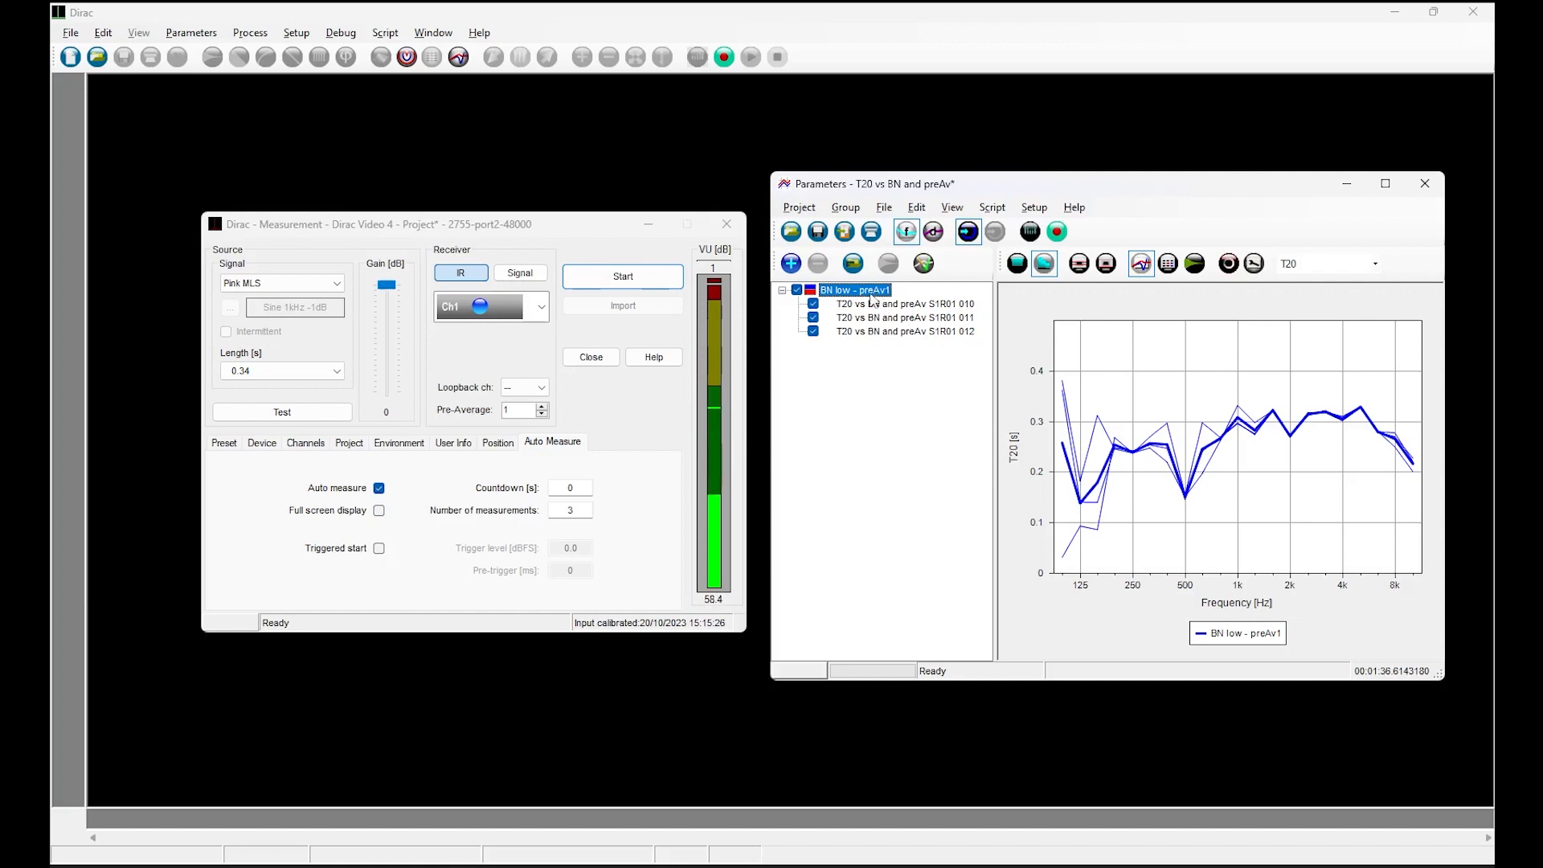
right_click(875, 293)
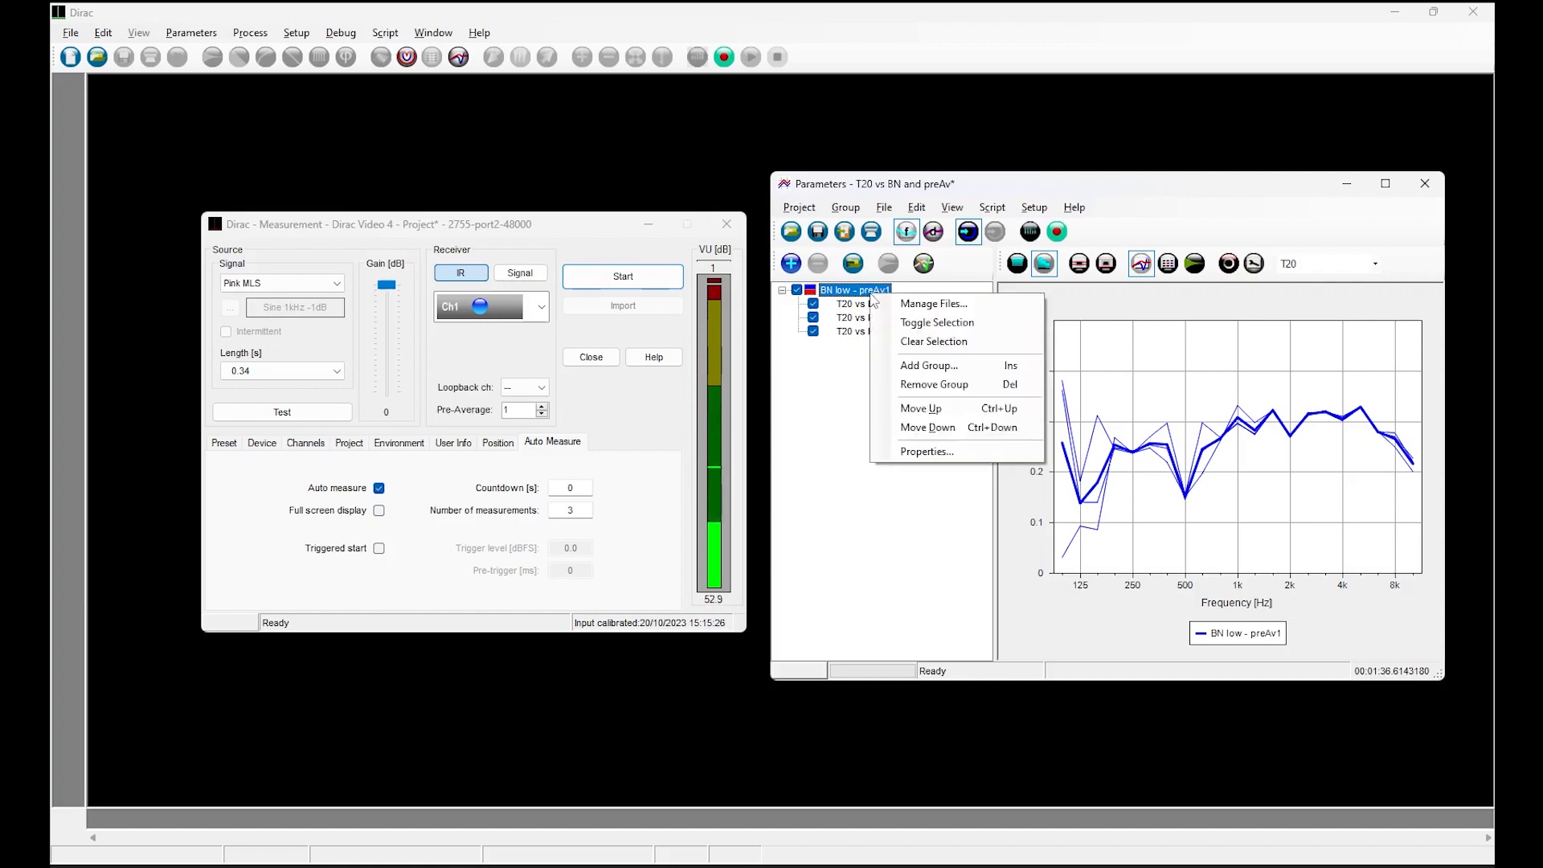
left_click(925, 325)
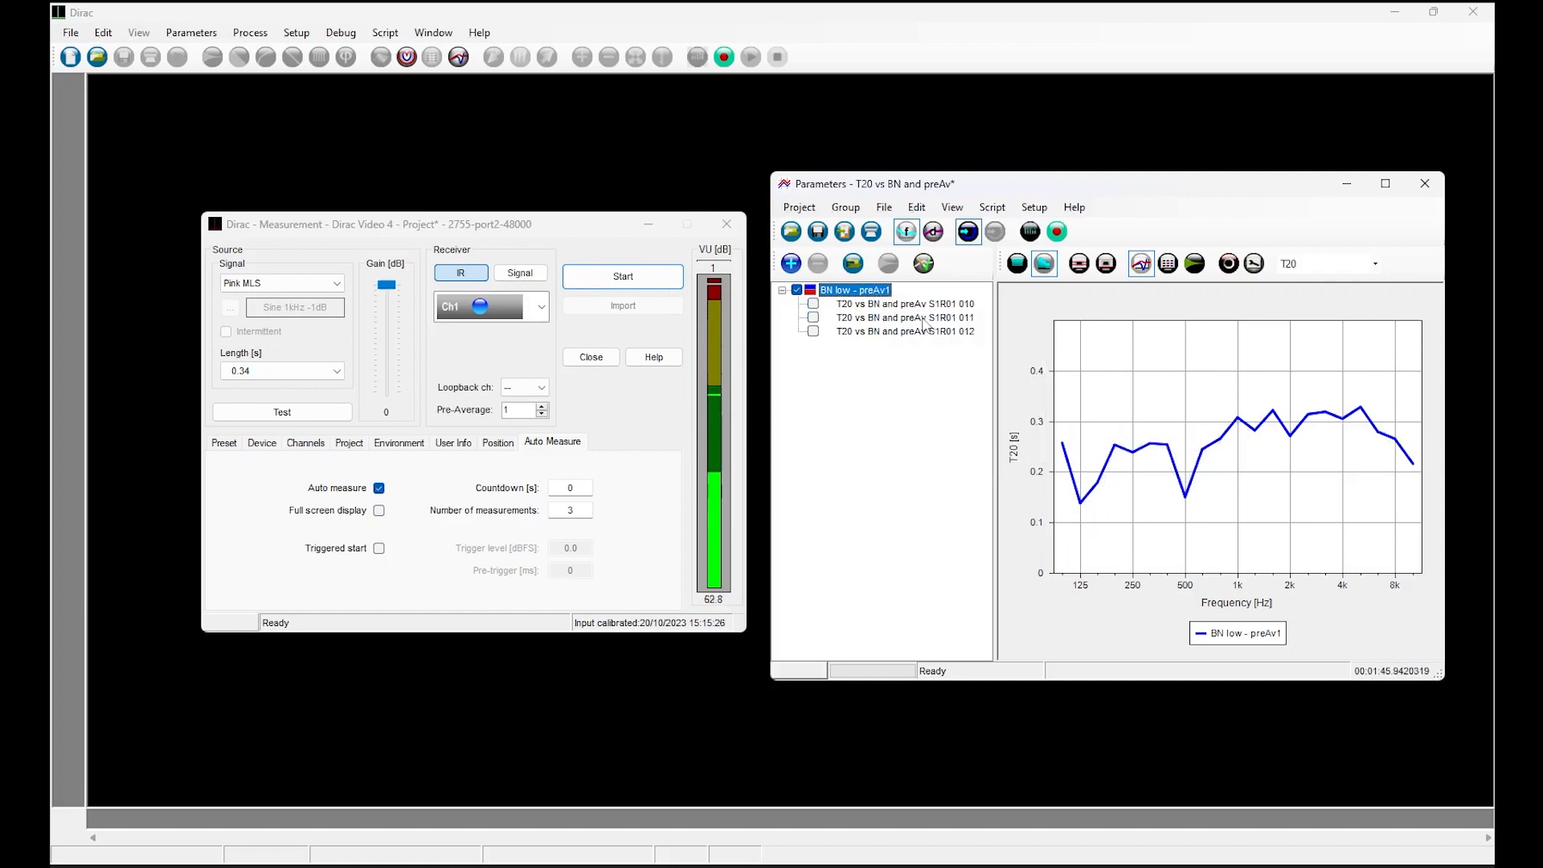
View the standard deviation and min-max curves on the T20 graph, and turn them off again.
left_click(1079, 263)
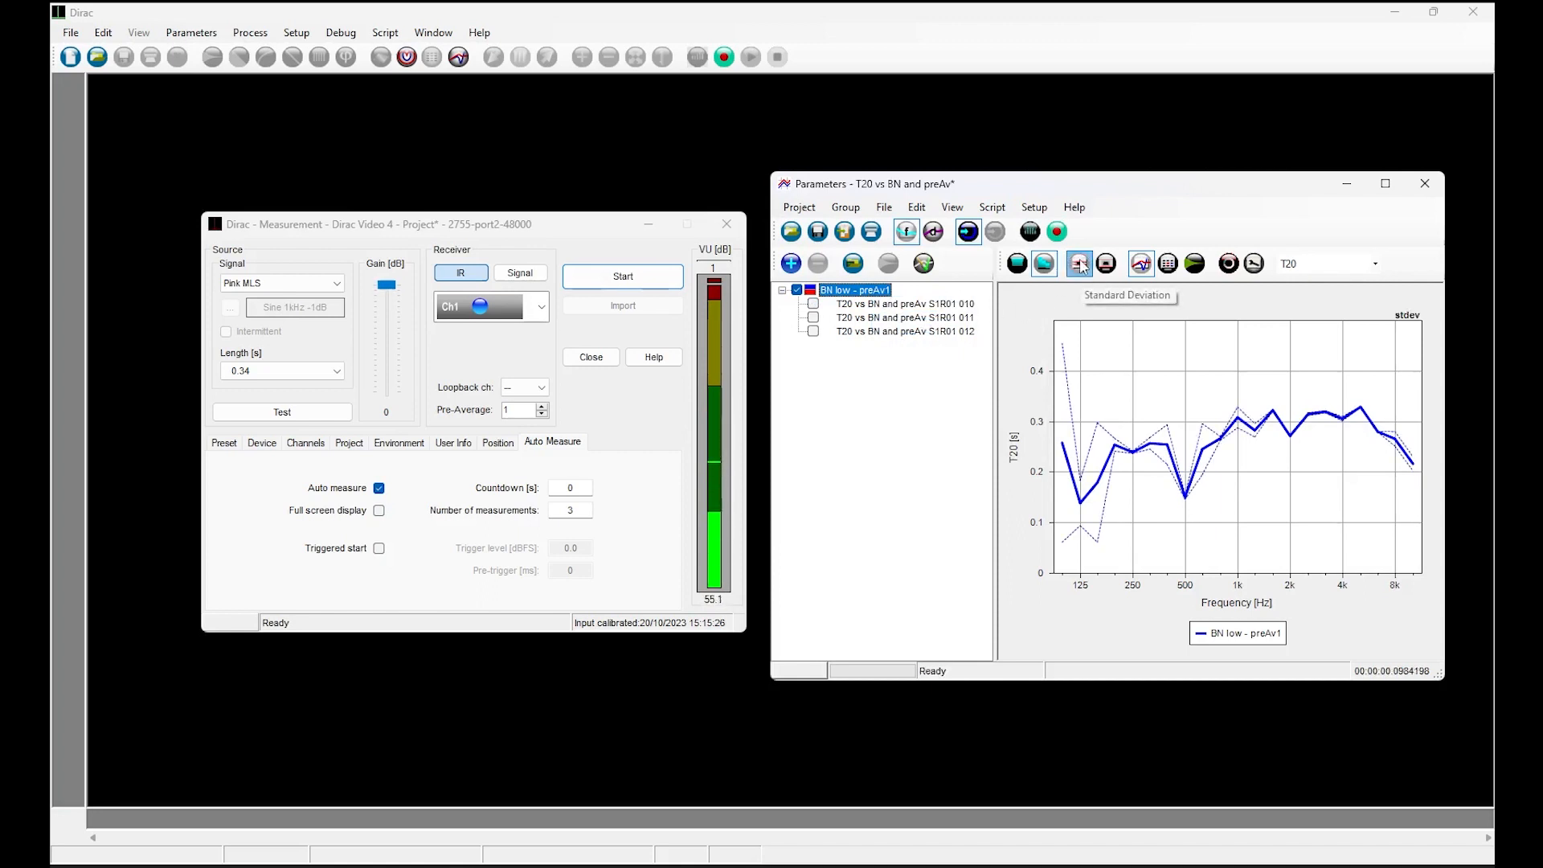
left_click(1107, 265)
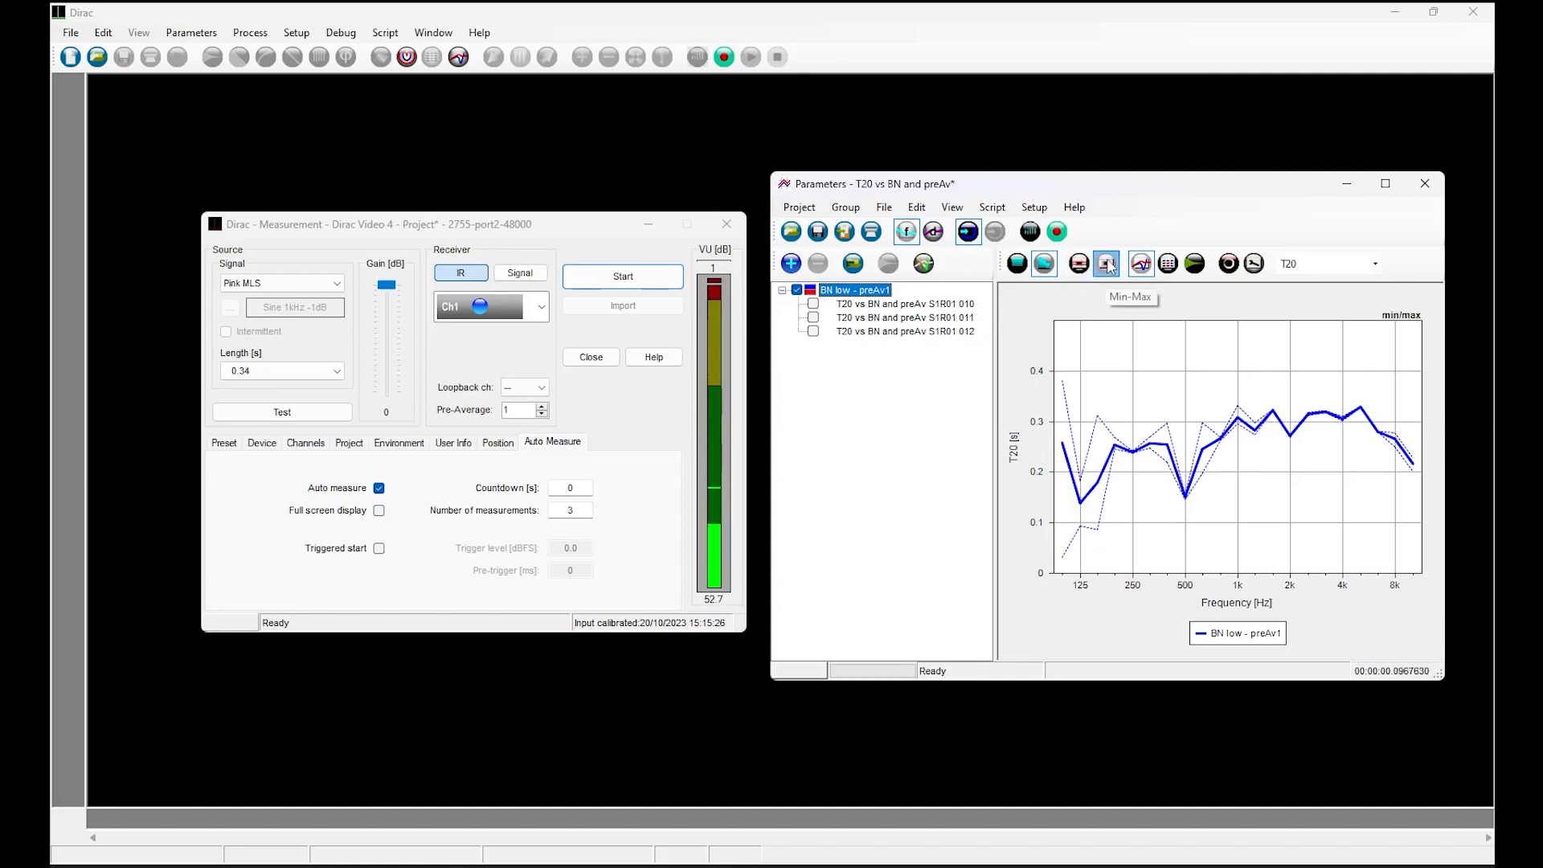
left_click(1108, 264)
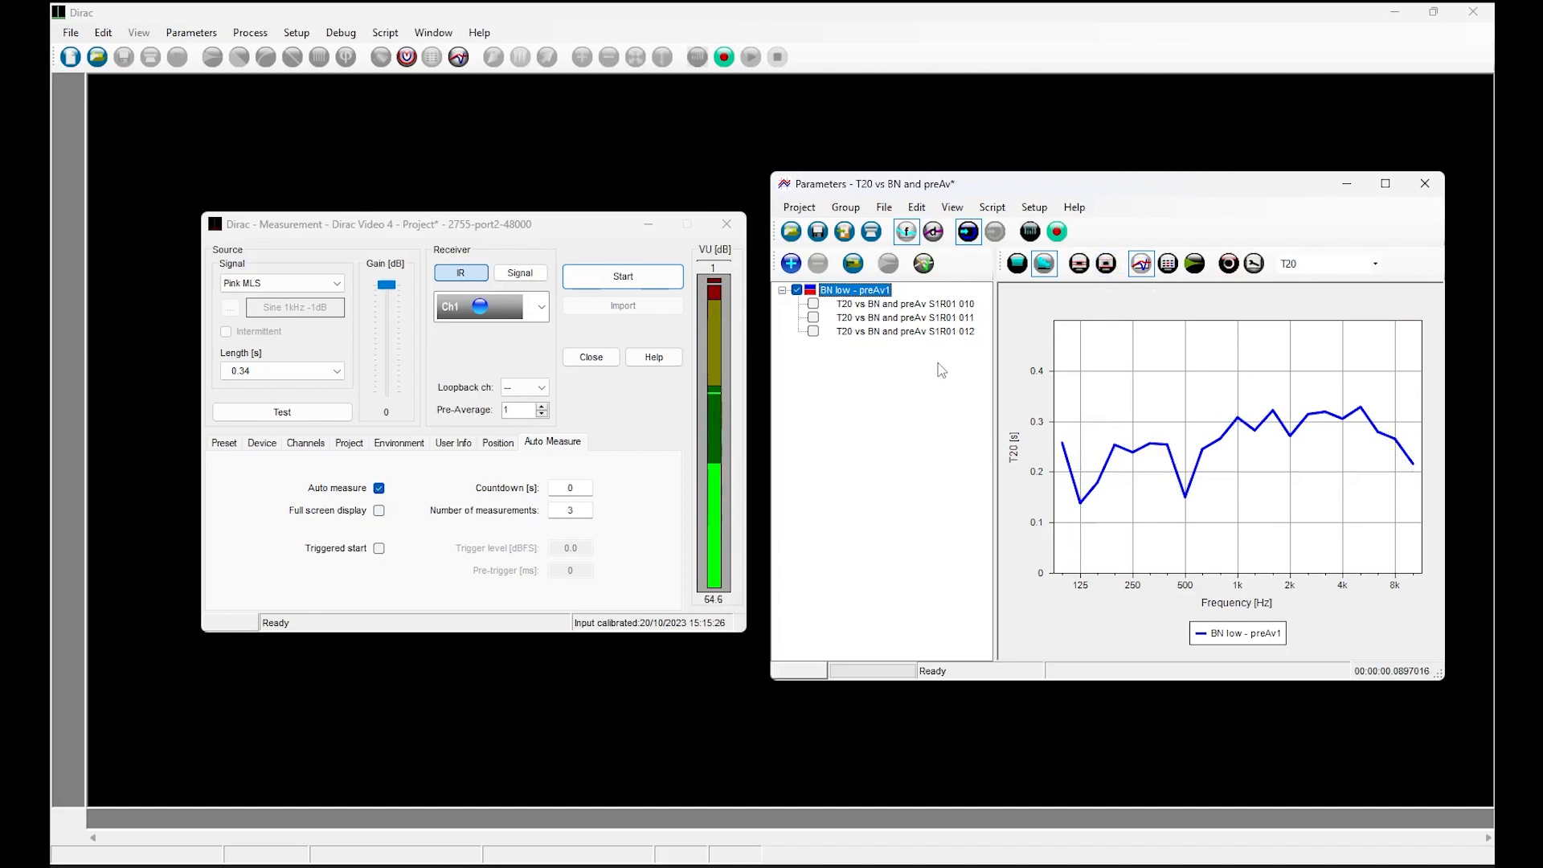
Compare the T20 curves of files 010, 011 and 012 one by one with the group curve, and return to the impulse responses.
left_click(908, 305)
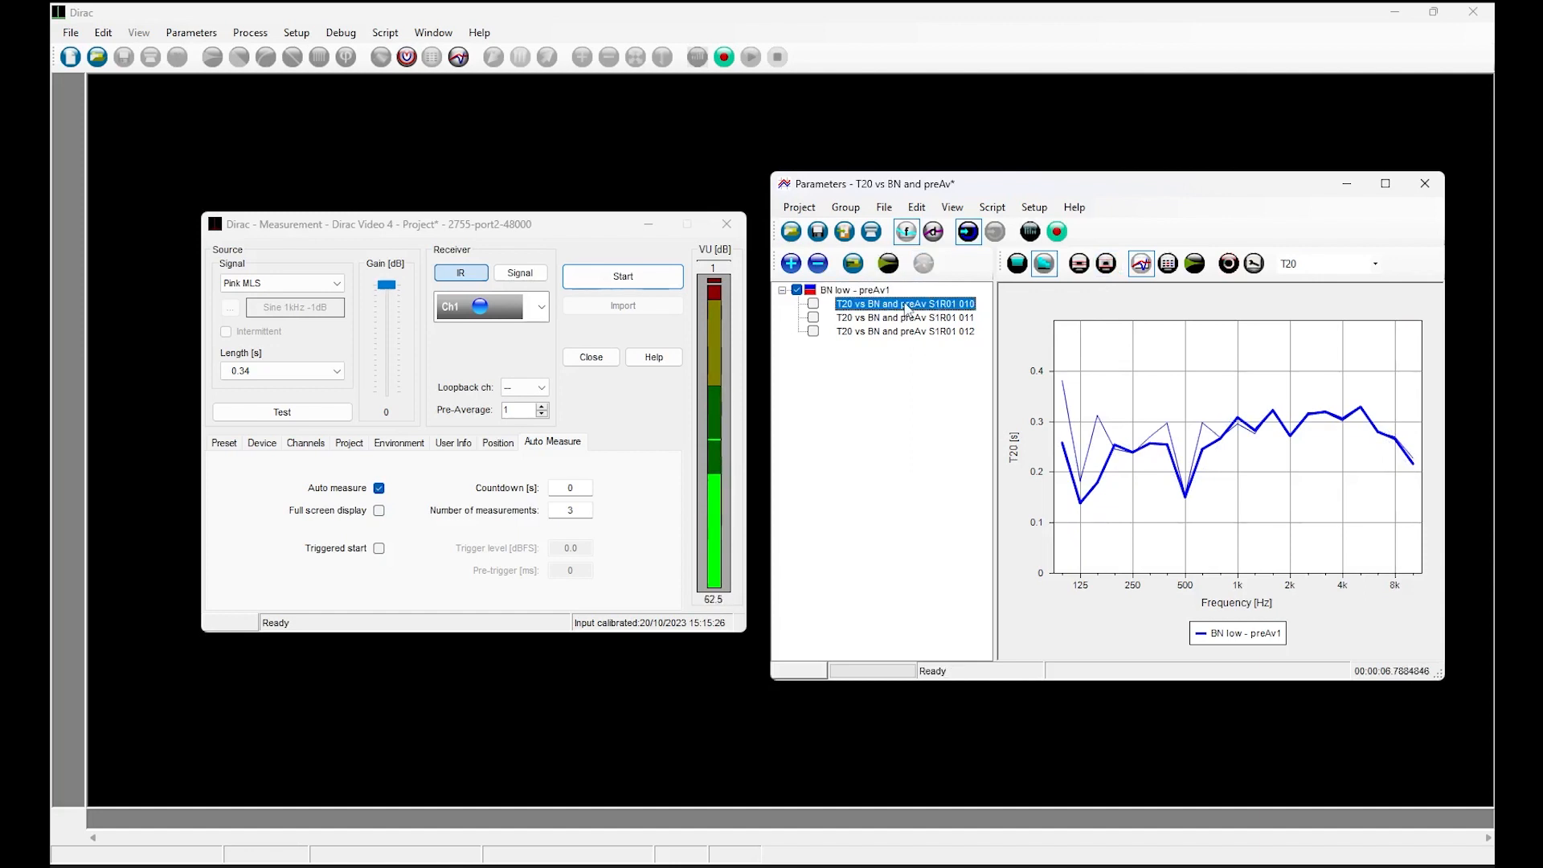
key("Down")
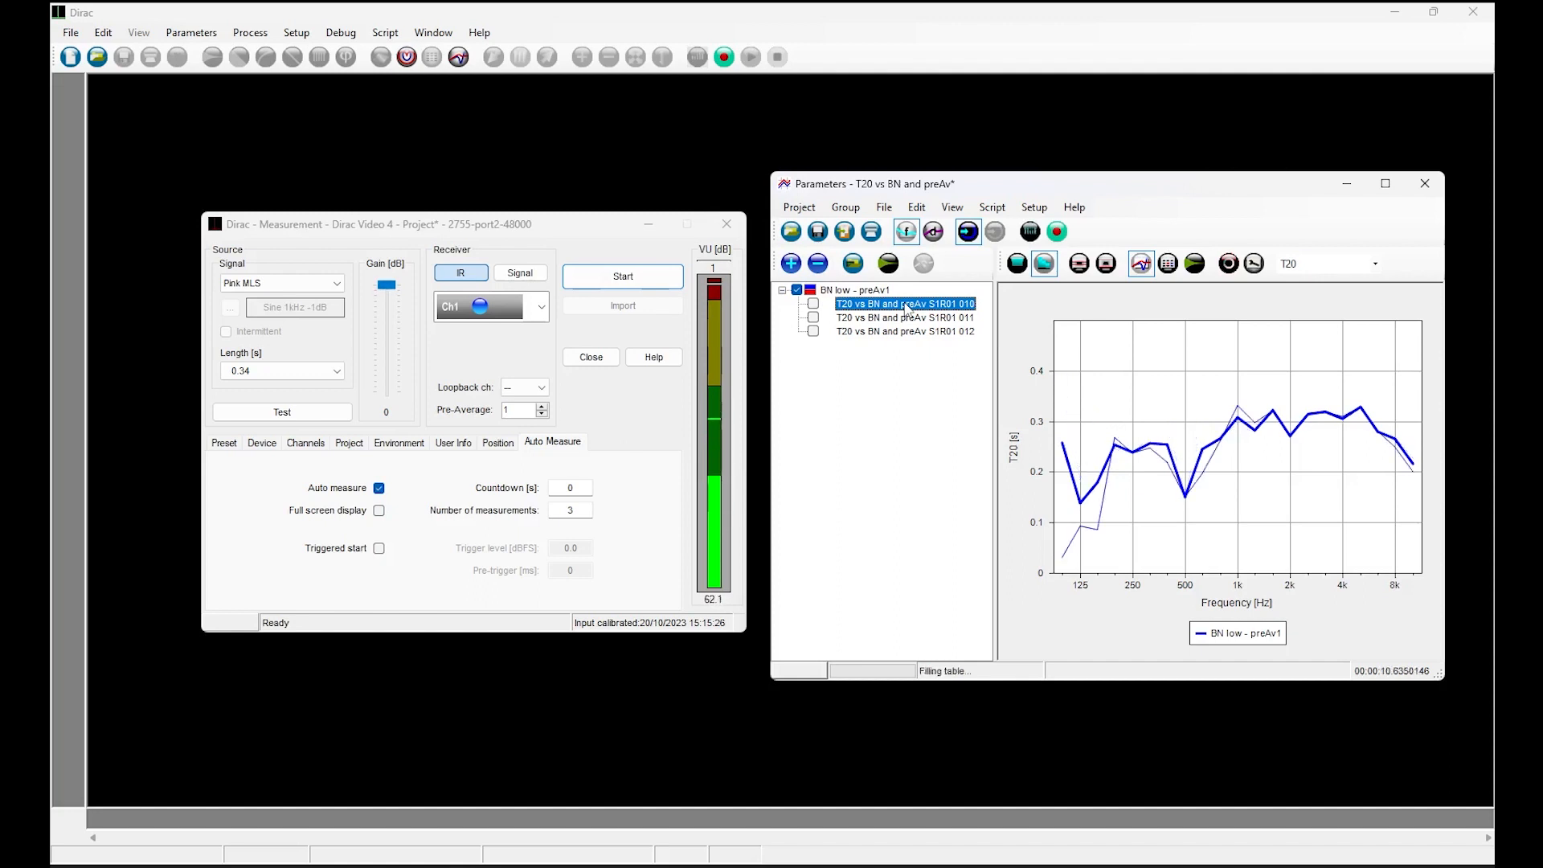
key("Down")
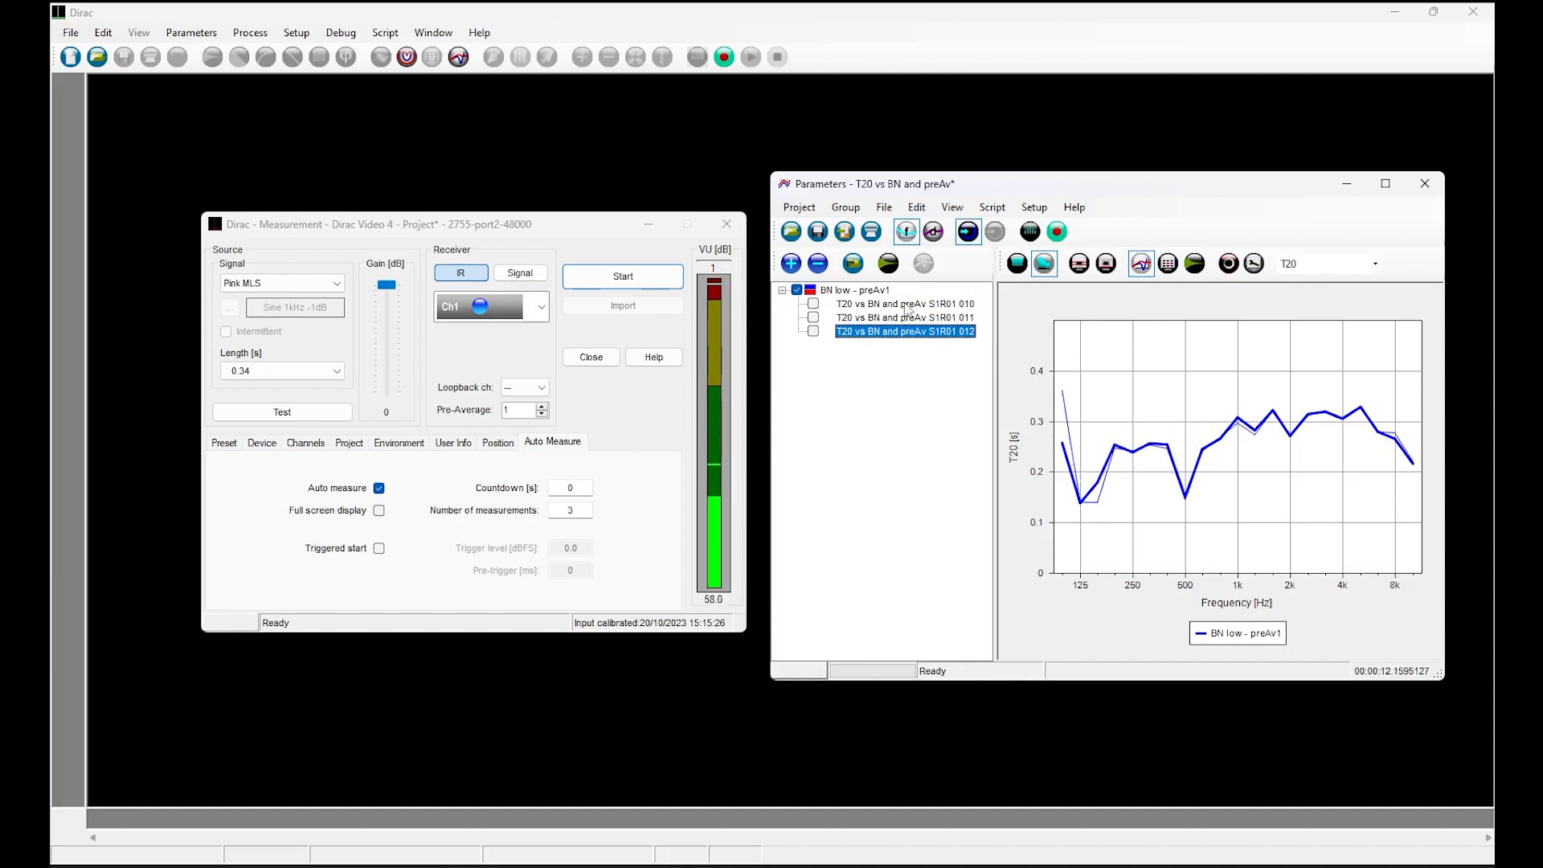
key("Up")
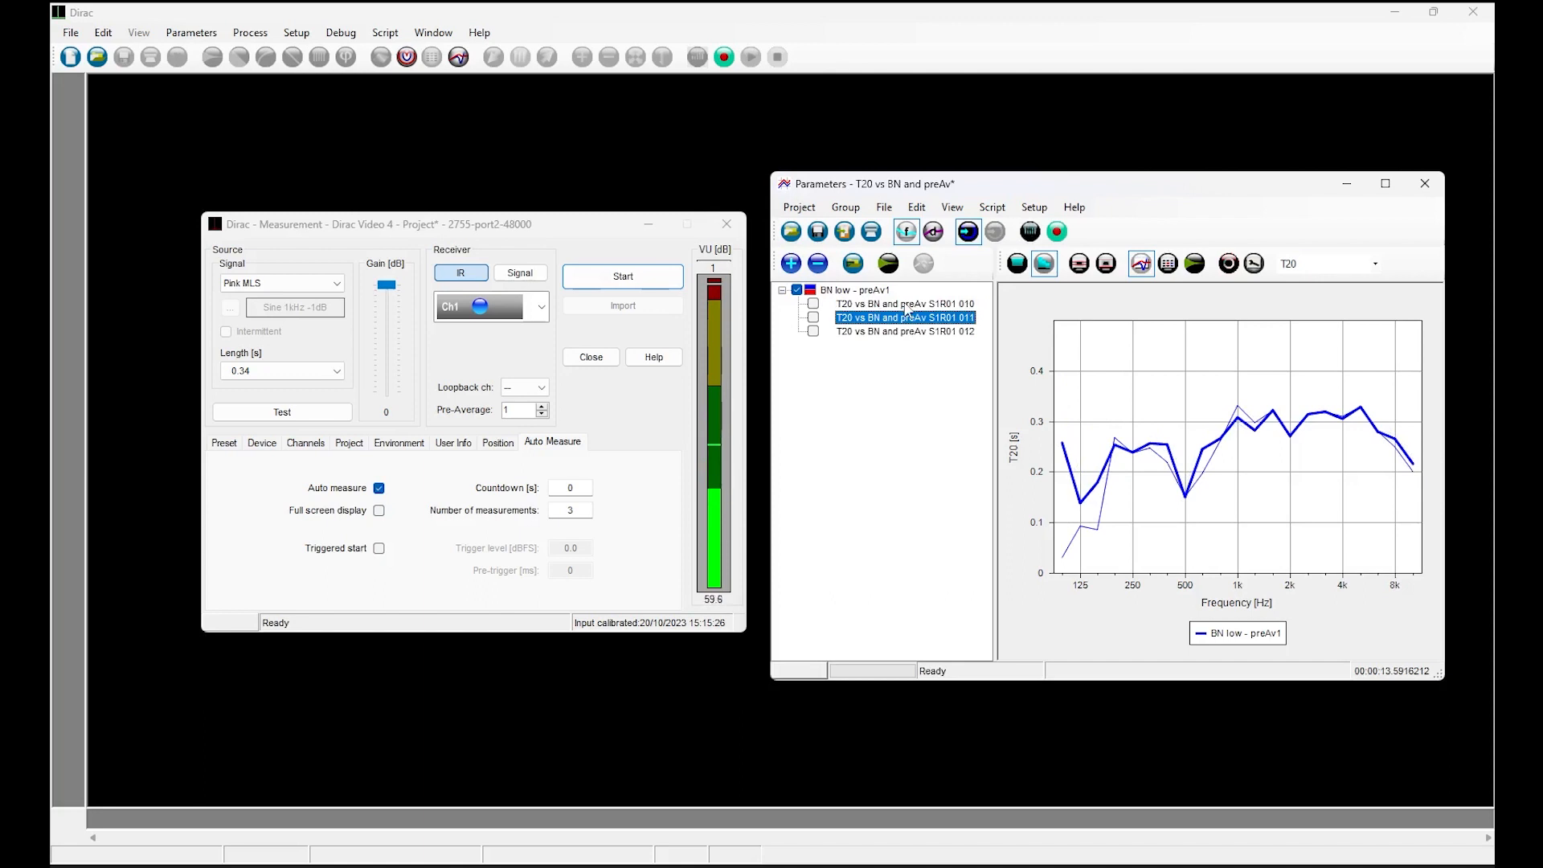
key("Up")
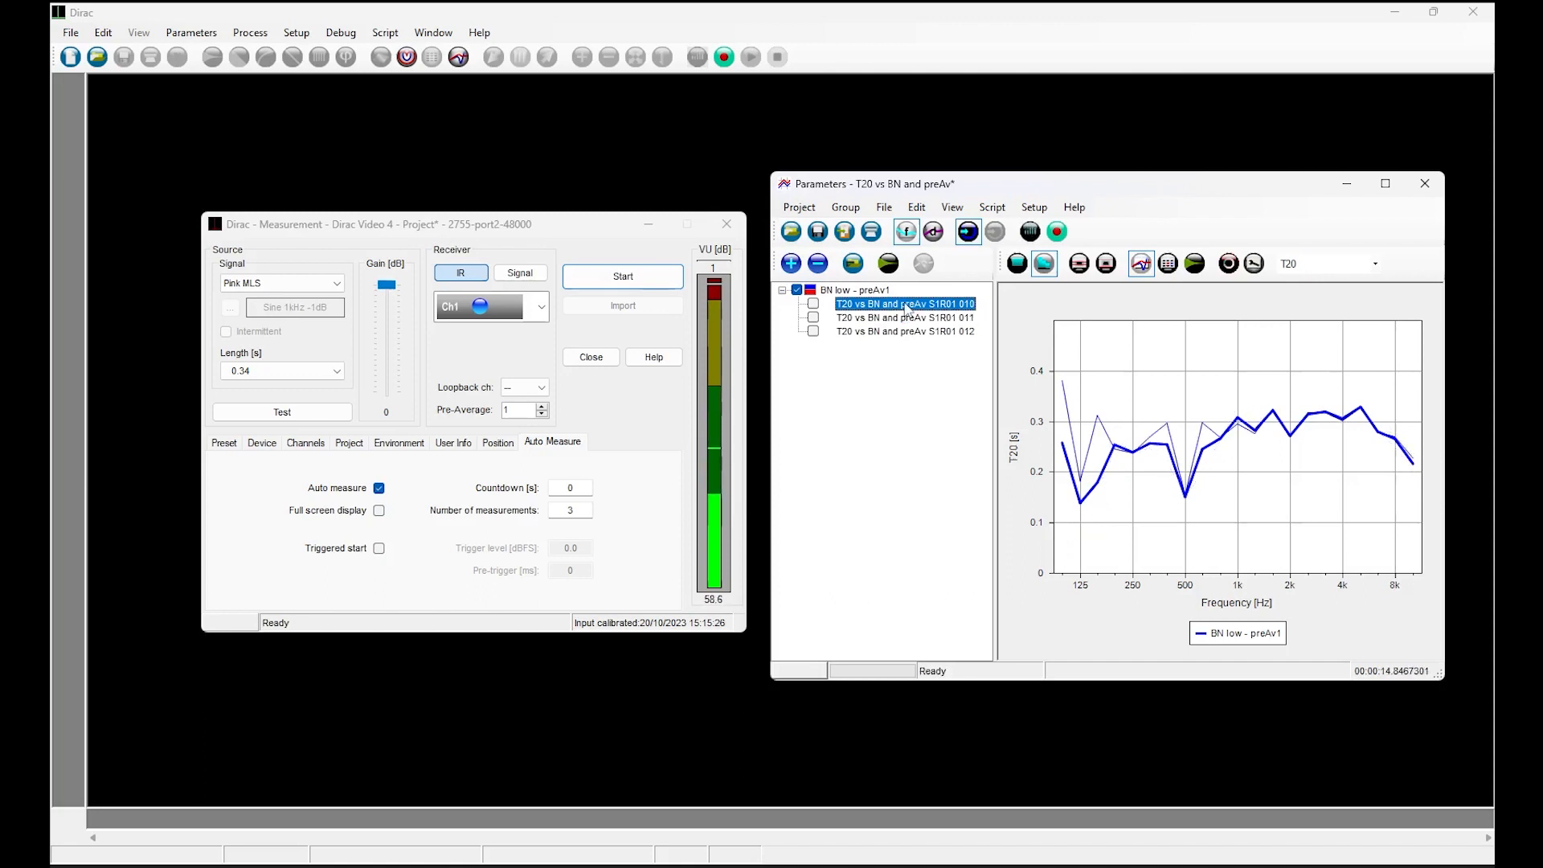
left_click(1196, 267)
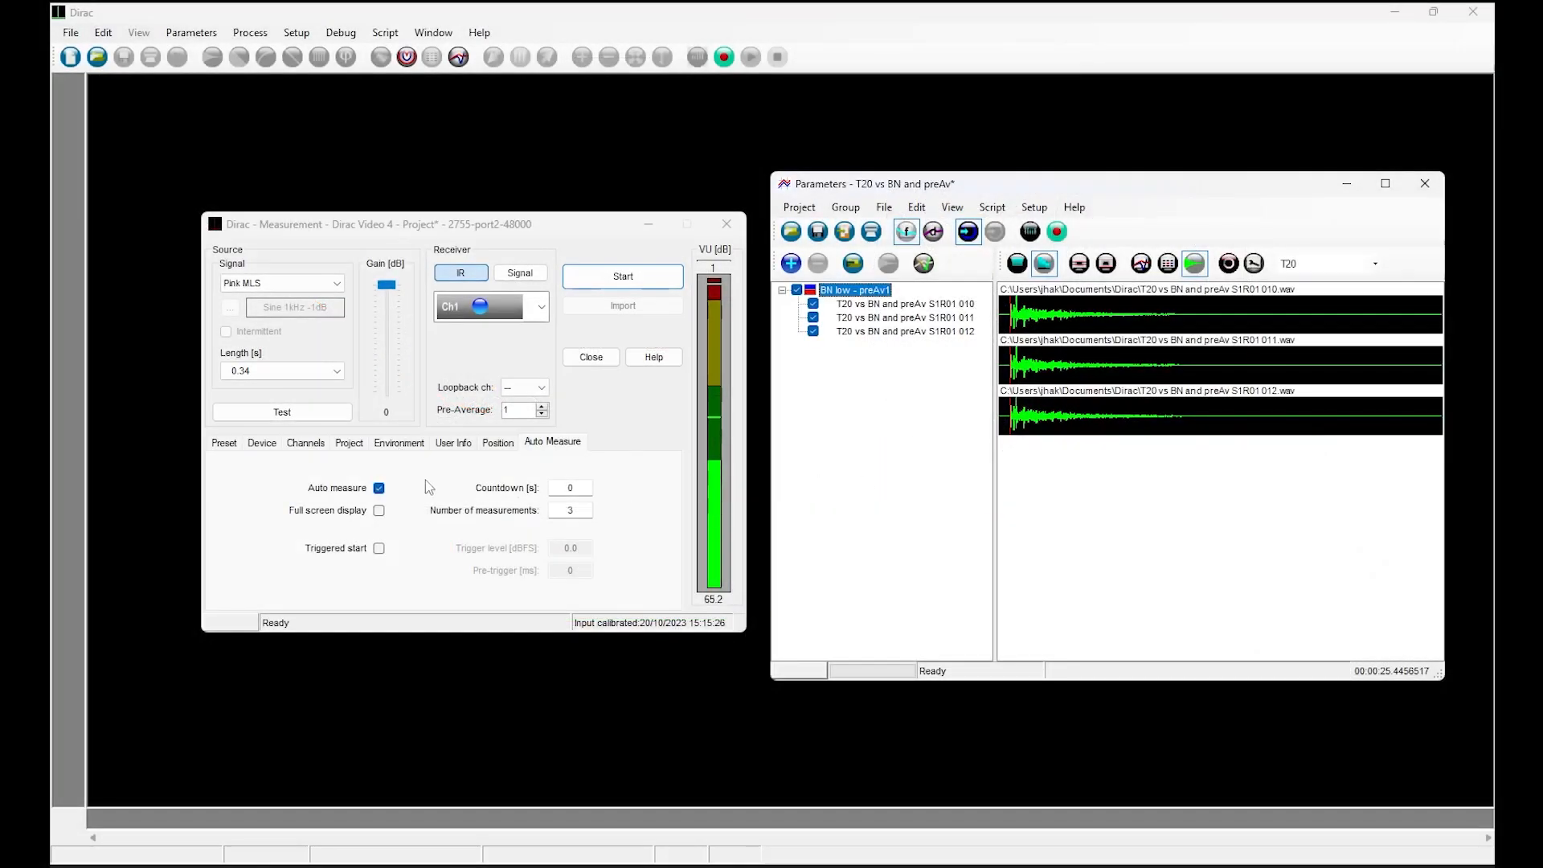
Change the measurement's group name to "BN high - preAv1" in the project settings.
left_click(349, 443)
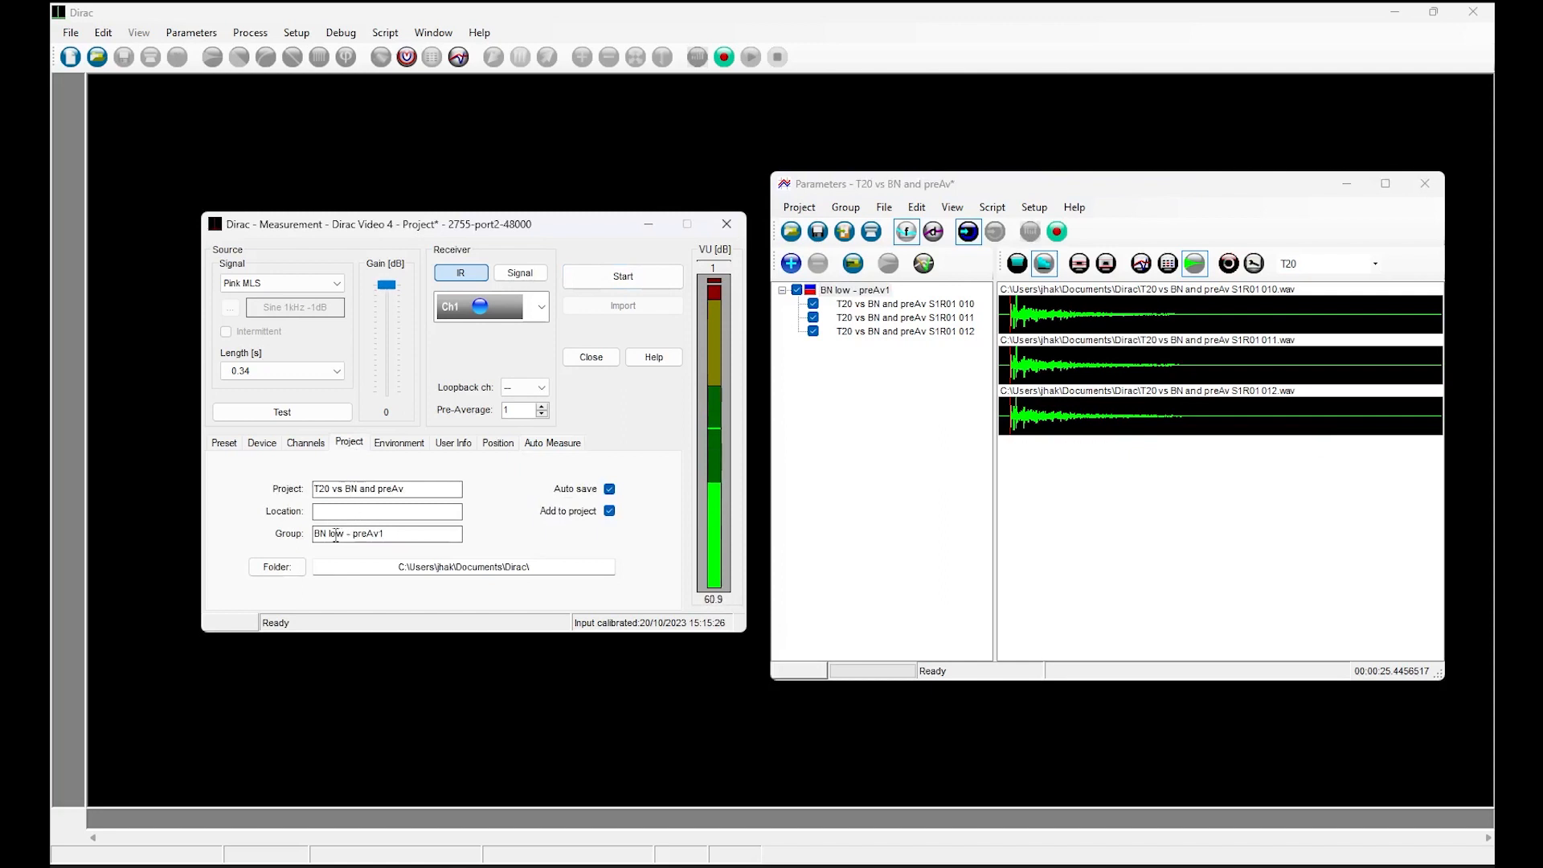
left_click_drag(330, 534, 344, 534)
type("high")
Change the user info comment to "Background noise high" and start the automatic measurement series.
left_click(453, 443)
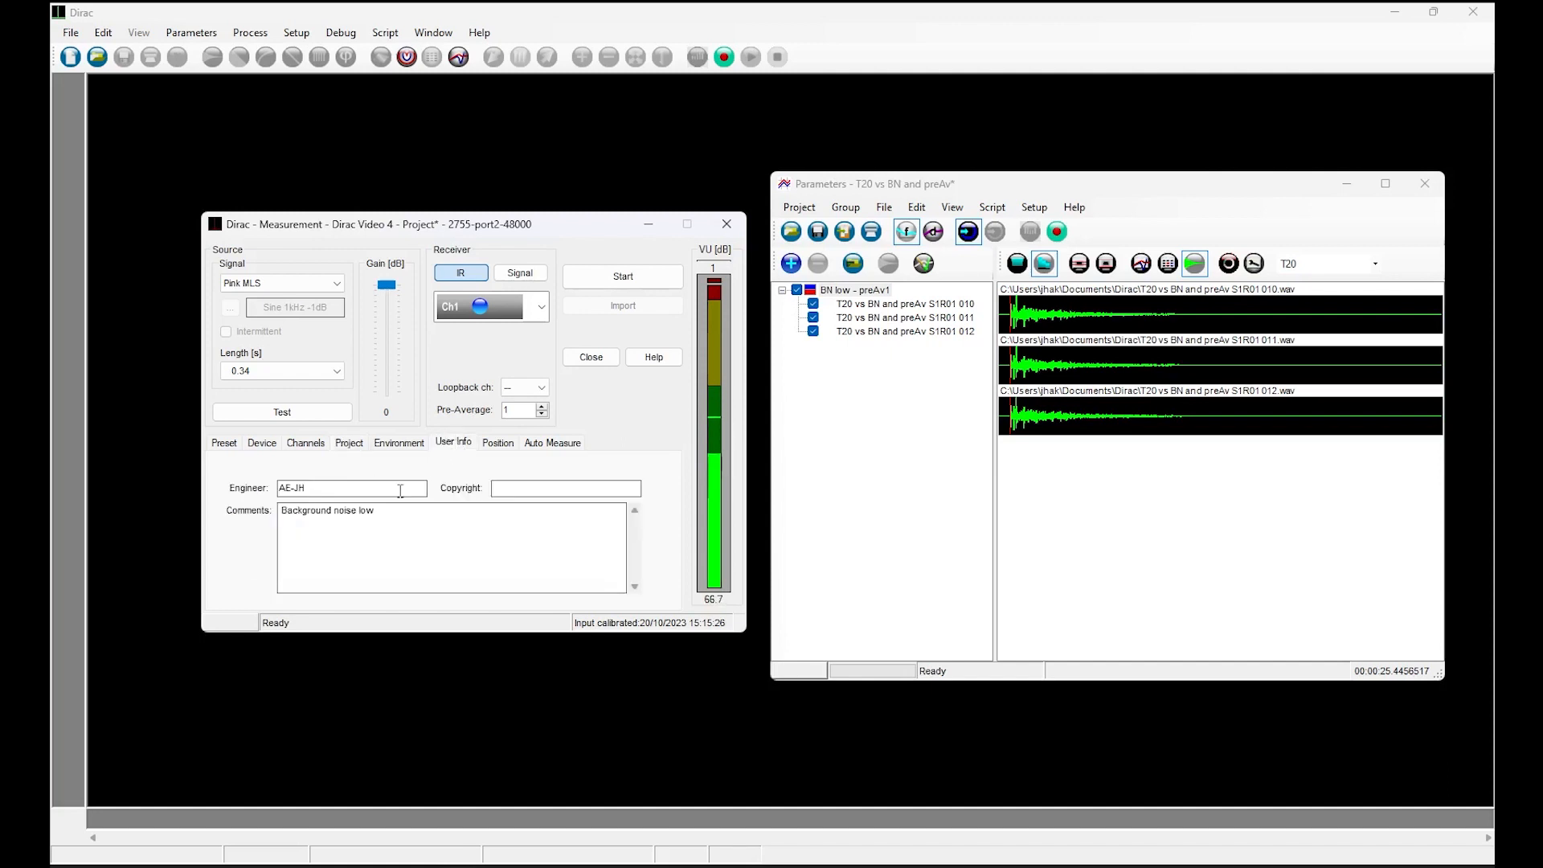
double_click(366, 511)
type("high")
left_click(598, 283)
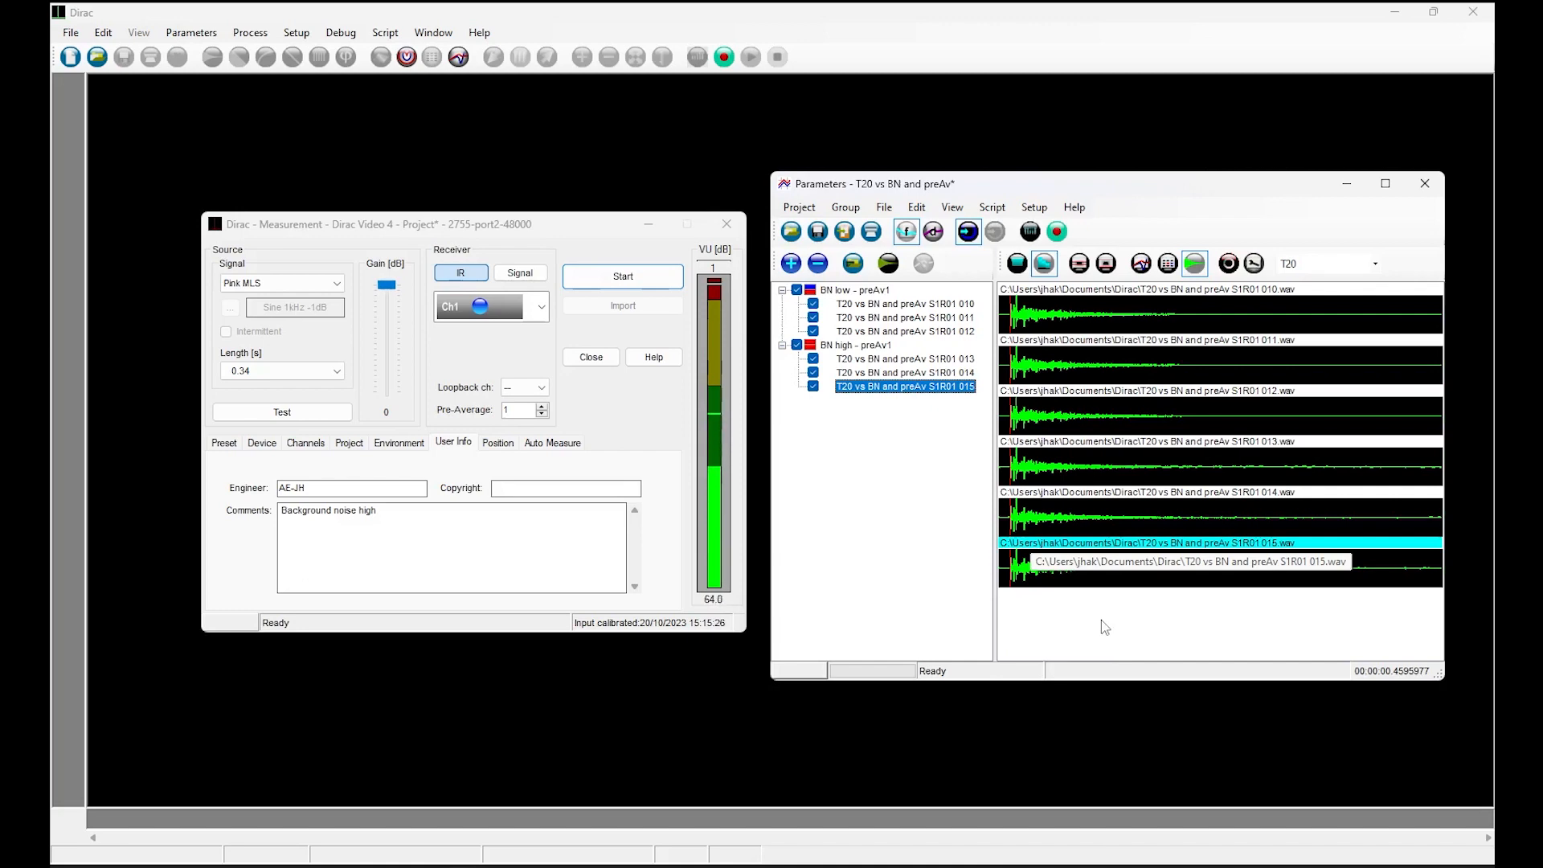
View the impulse response "T20 vs BN and preAv S1R01 013.wav" at full size and close it.
left_click(1144, 480)
double_click(1144, 481)
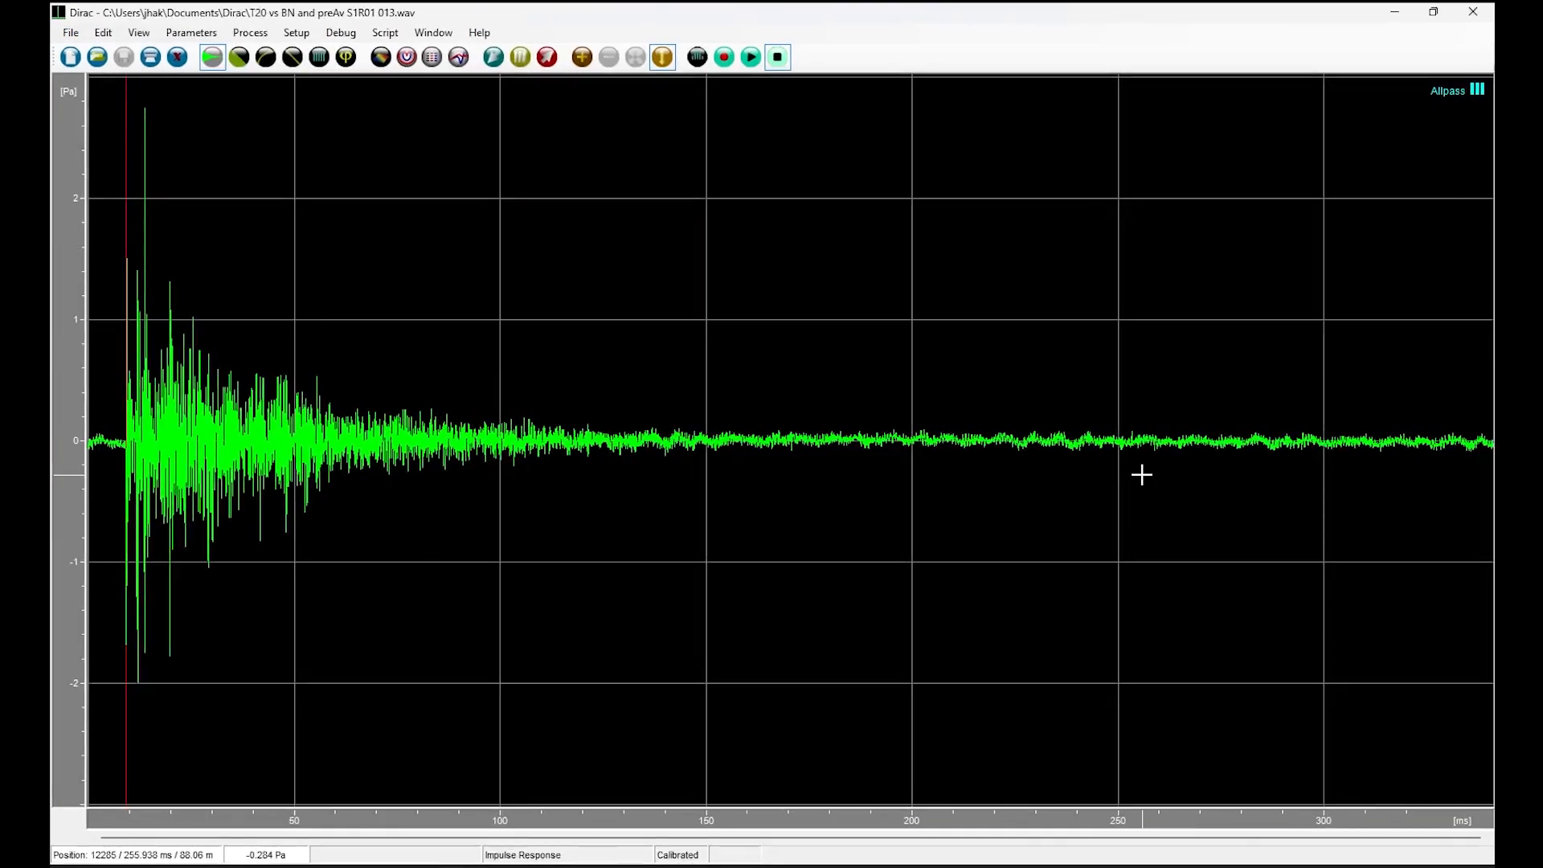
left_click(1476, 13)
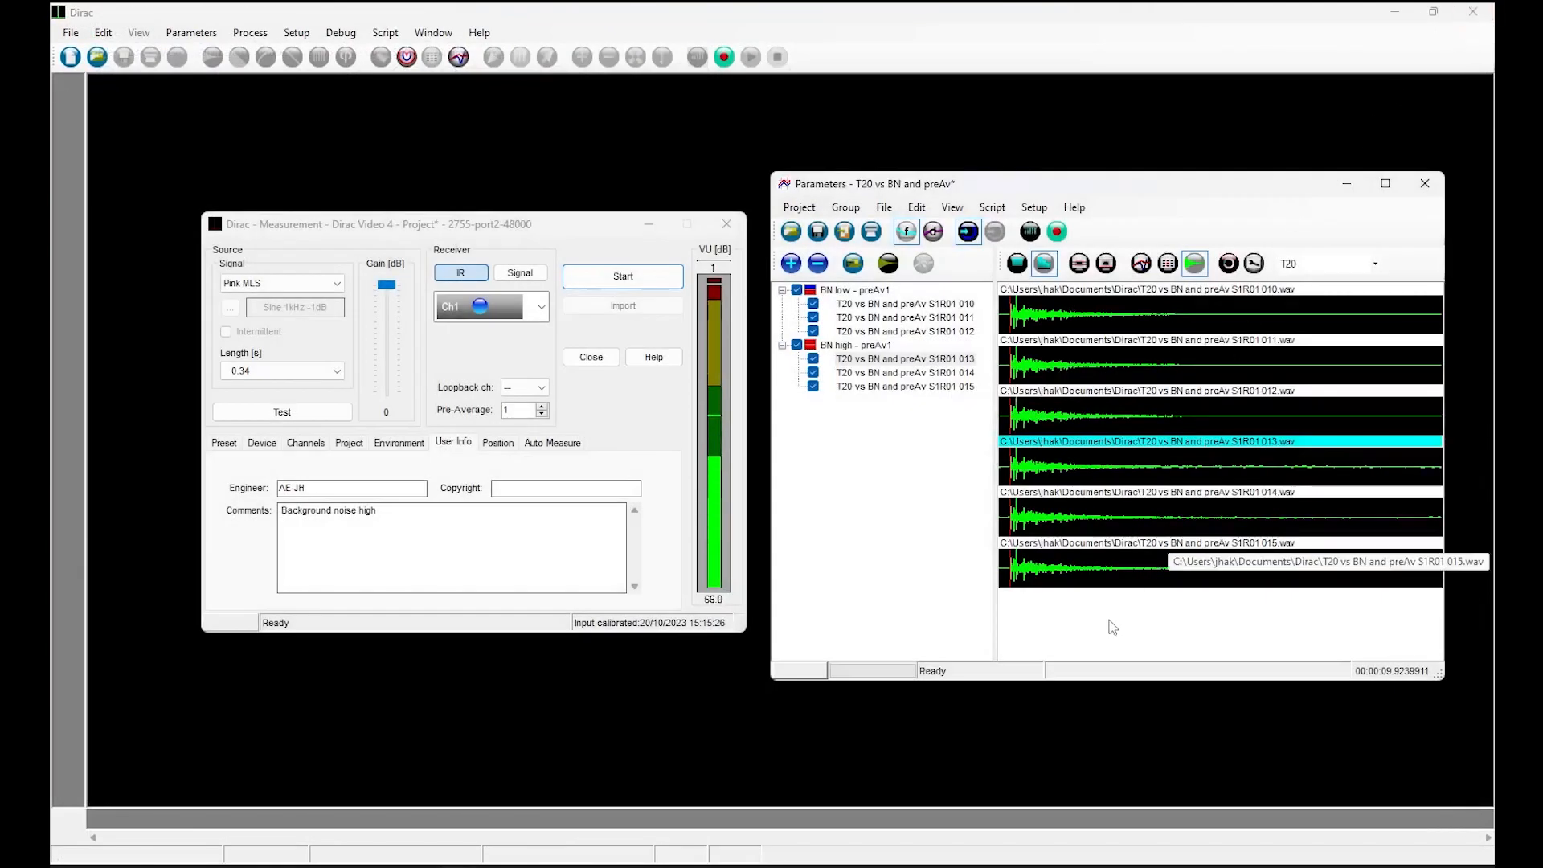
Graph the T20 and the INR of the low and high background noise groups for comparison.
left_click(1141, 264)
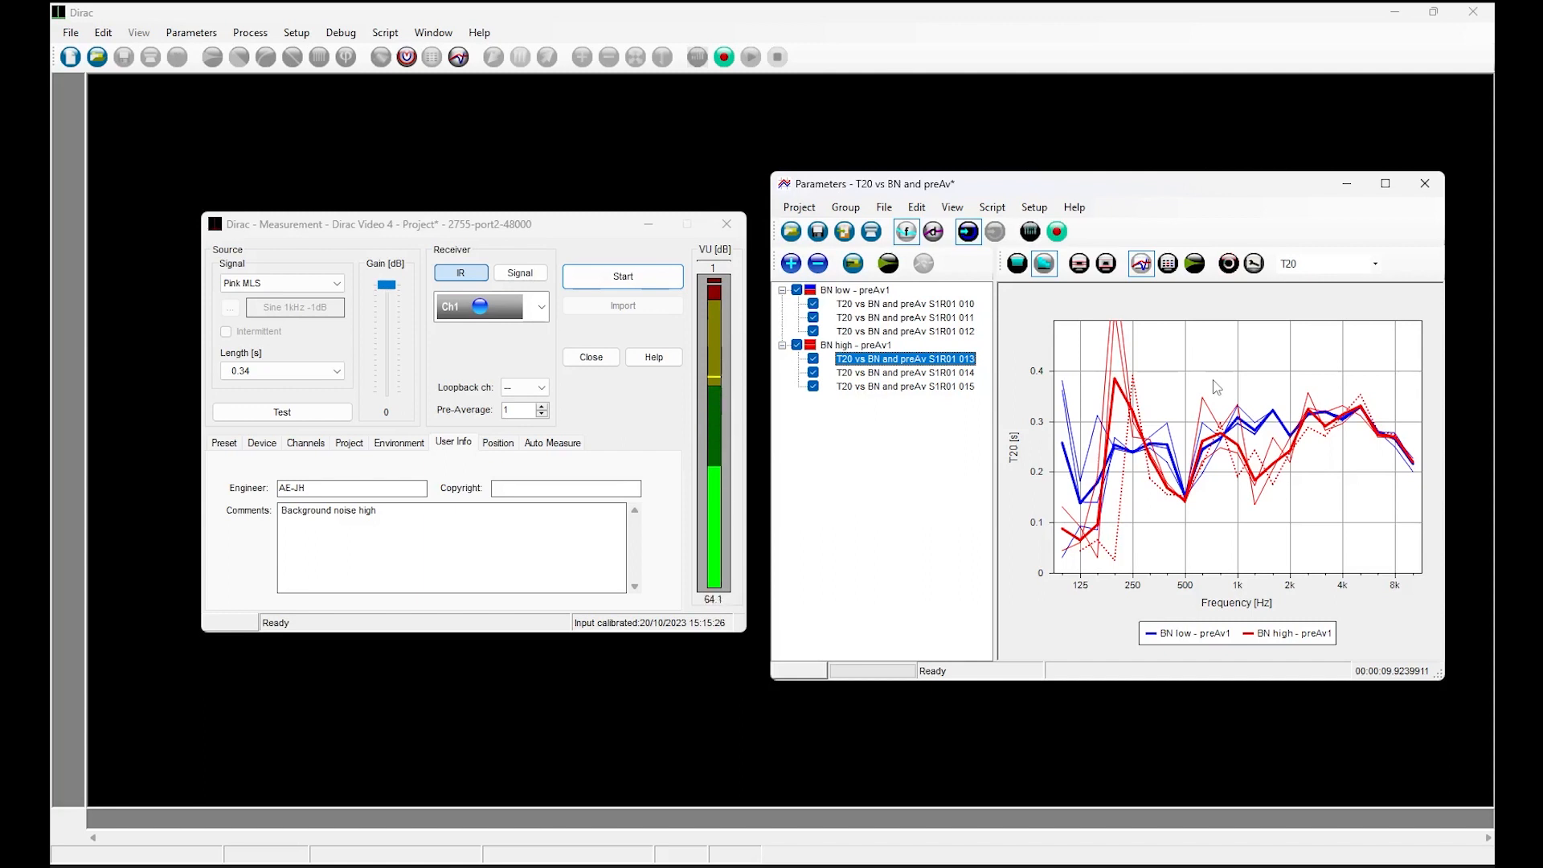
left_click(1326, 265)
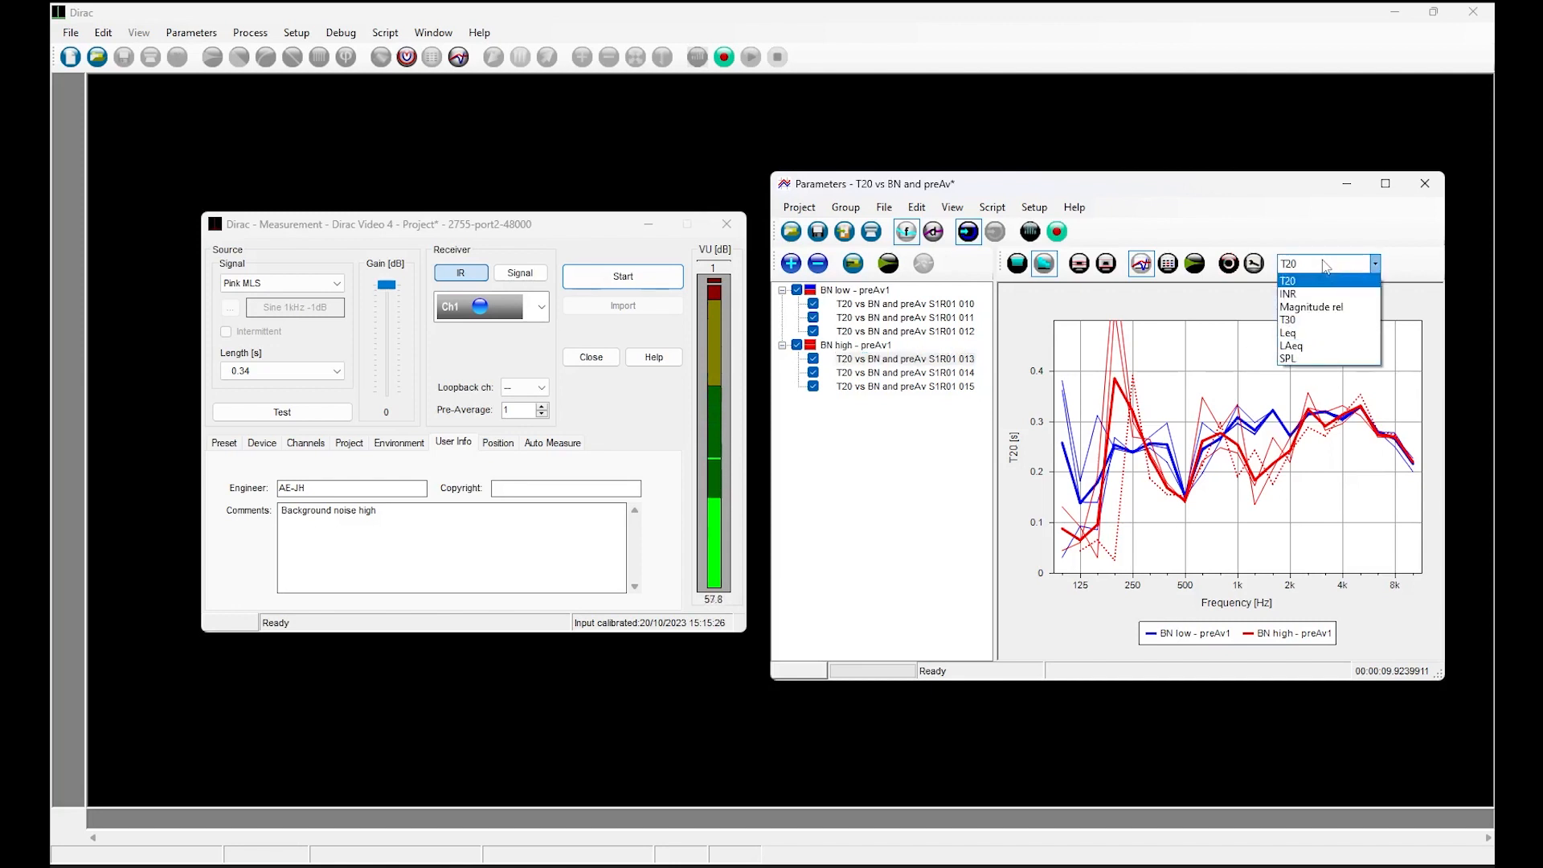
left_click(1314, 294)
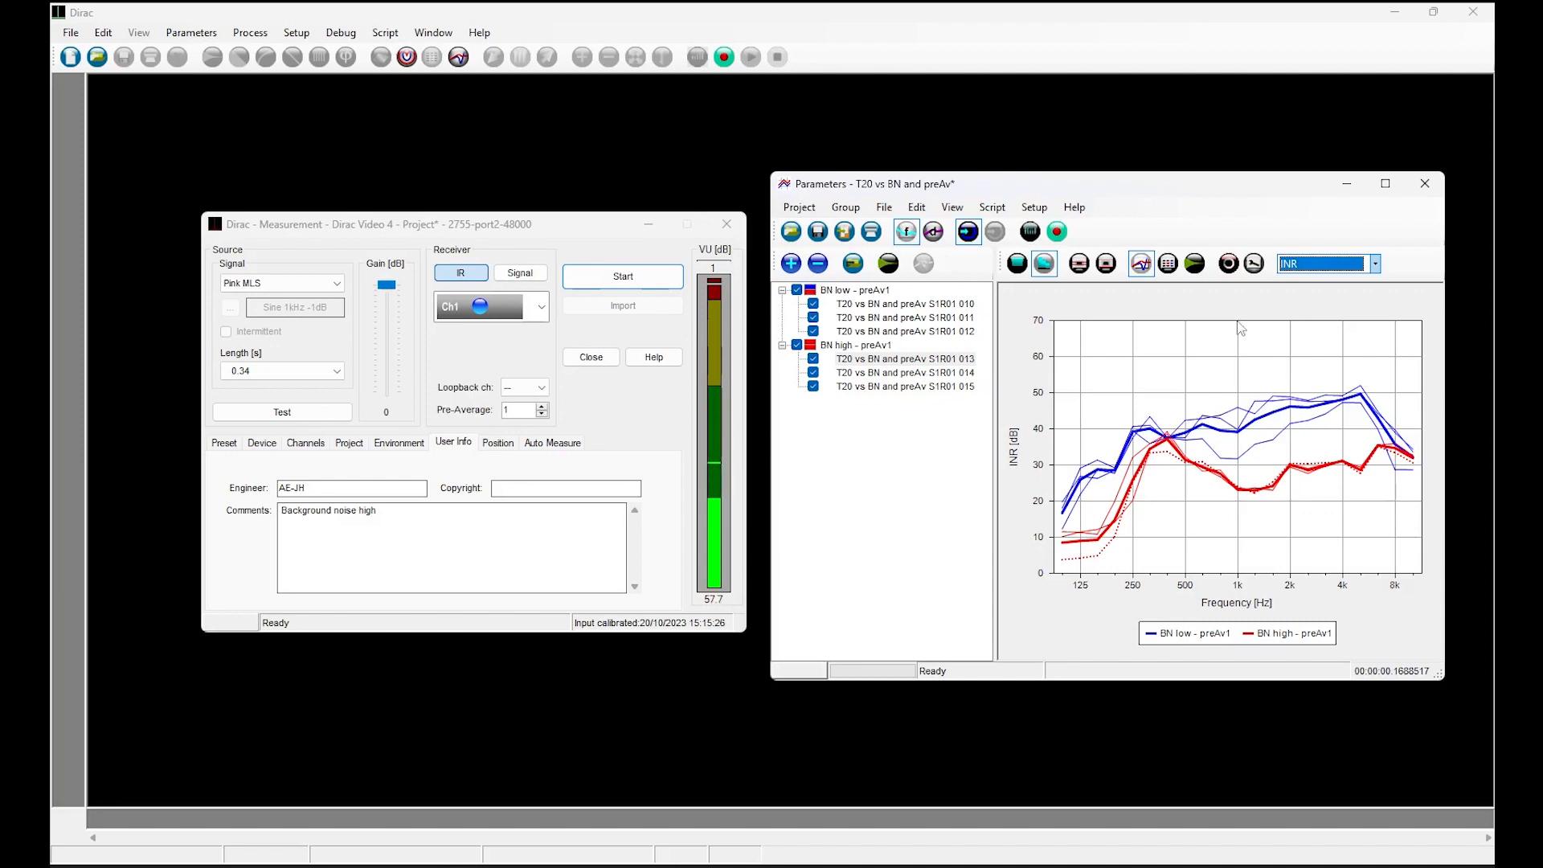
Return to the impulse response view and set the measurement's pre-average to 16.
left_click(1195, 266)
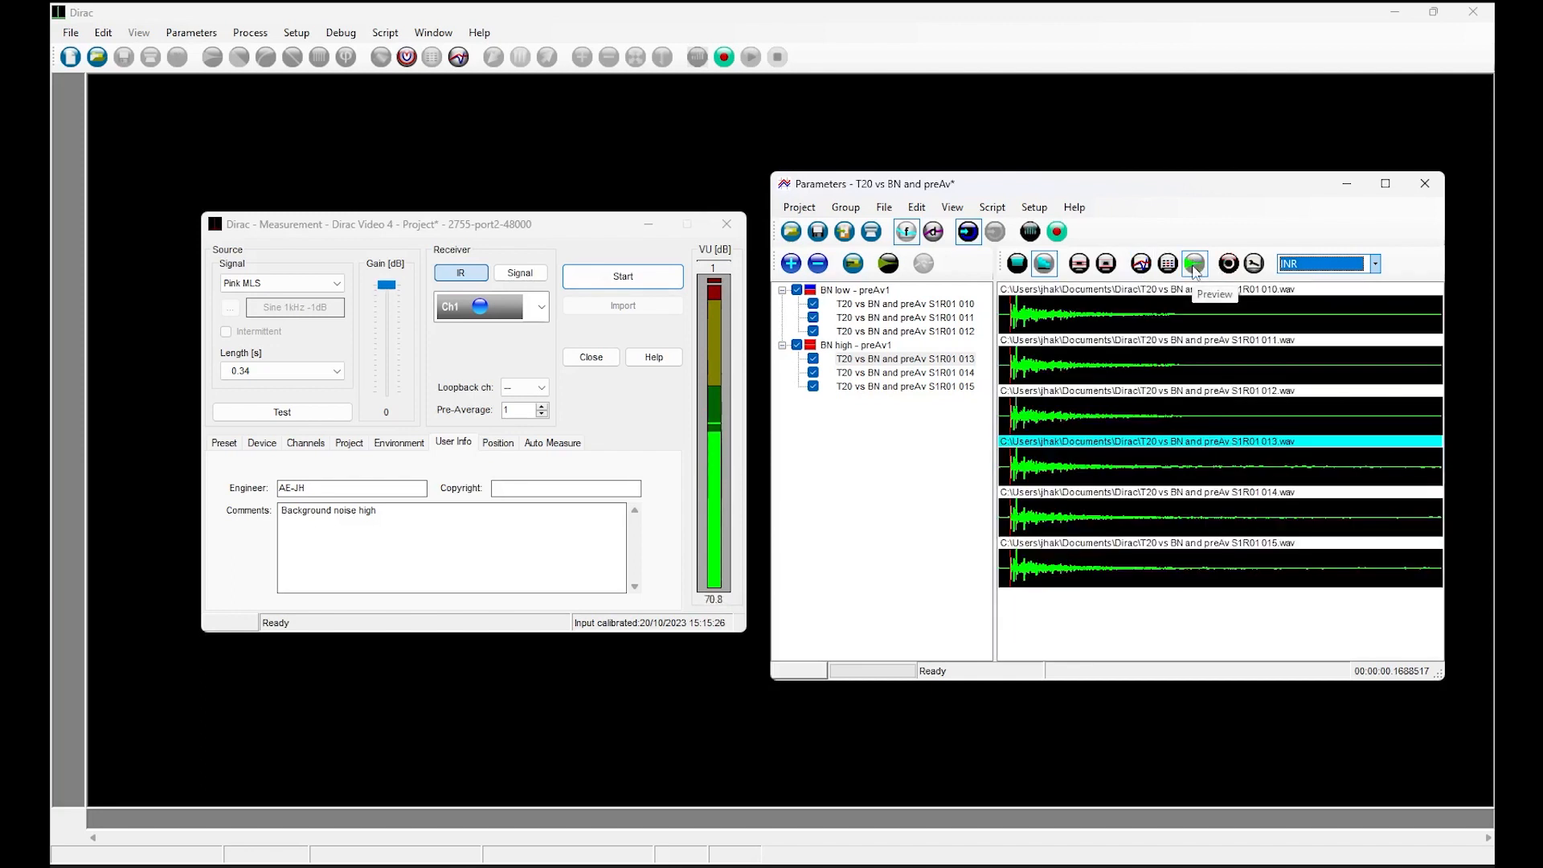
left_click(522, 410)
type("6")
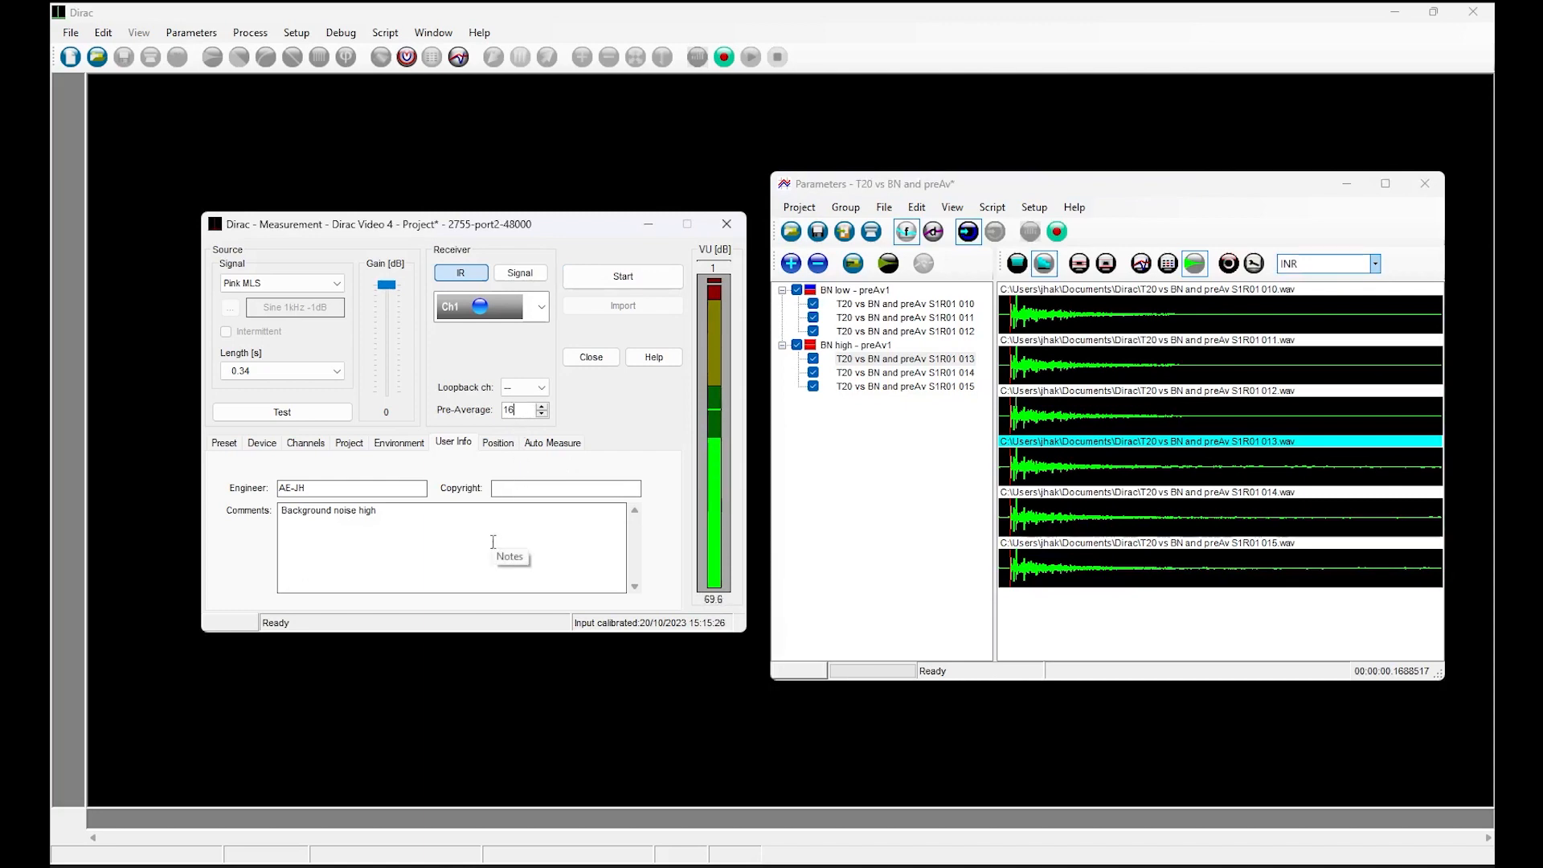
Change the group name to "BN high - preAv16" and start the automatic measurement series.
left_click(349, 447)
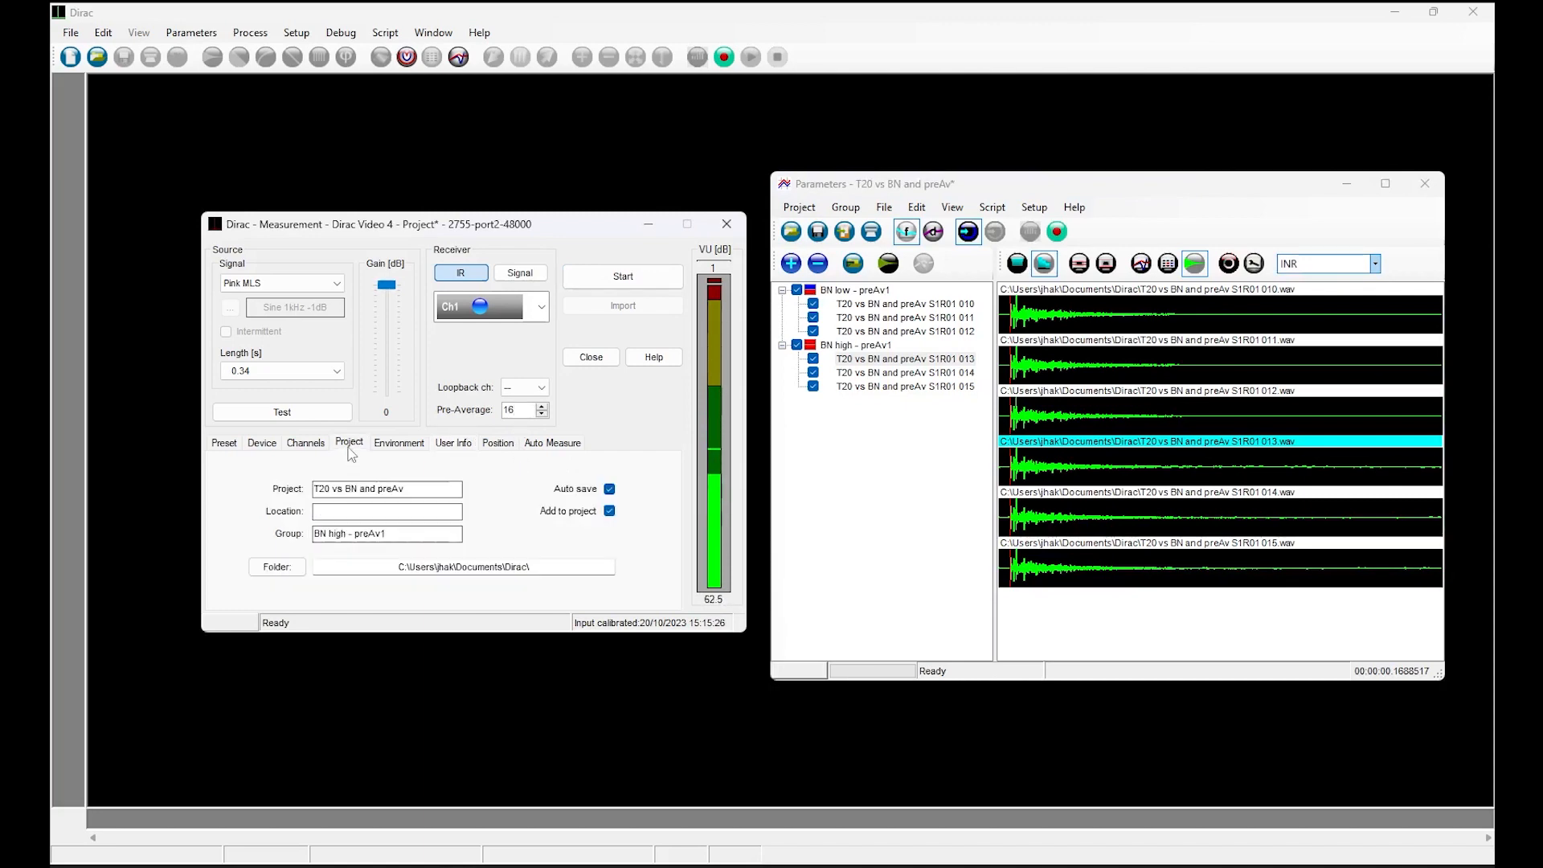
left_click(397, 534)
type("6")
left_click(583, 278)
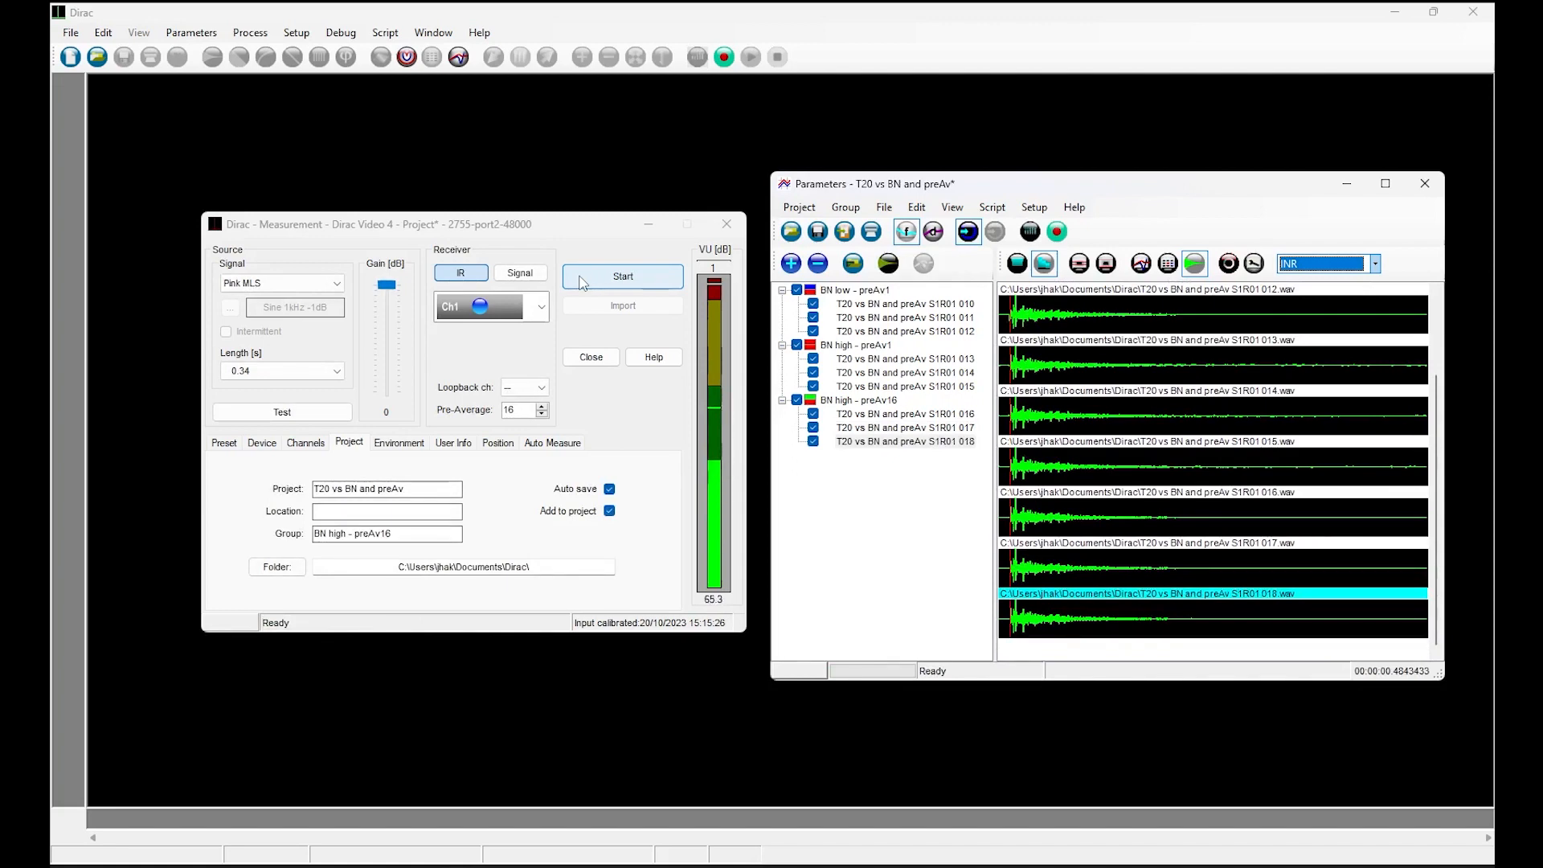
View the impulse response "T20 vs BN and preAv S1R01 016.wav" at full size and close it.
left_click(1209, 528)
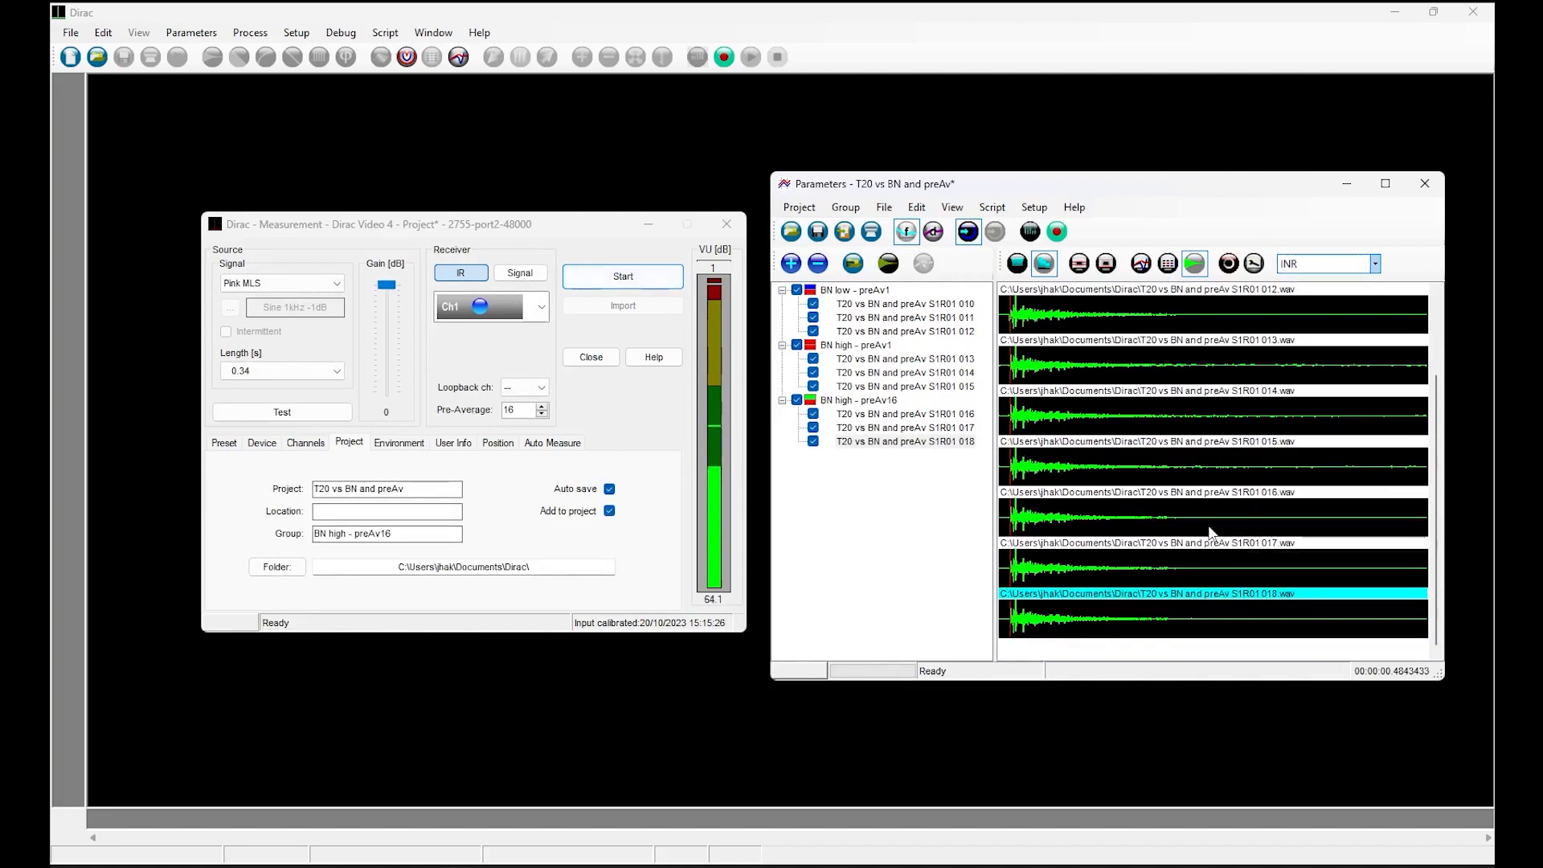
double_click(1211, 532)
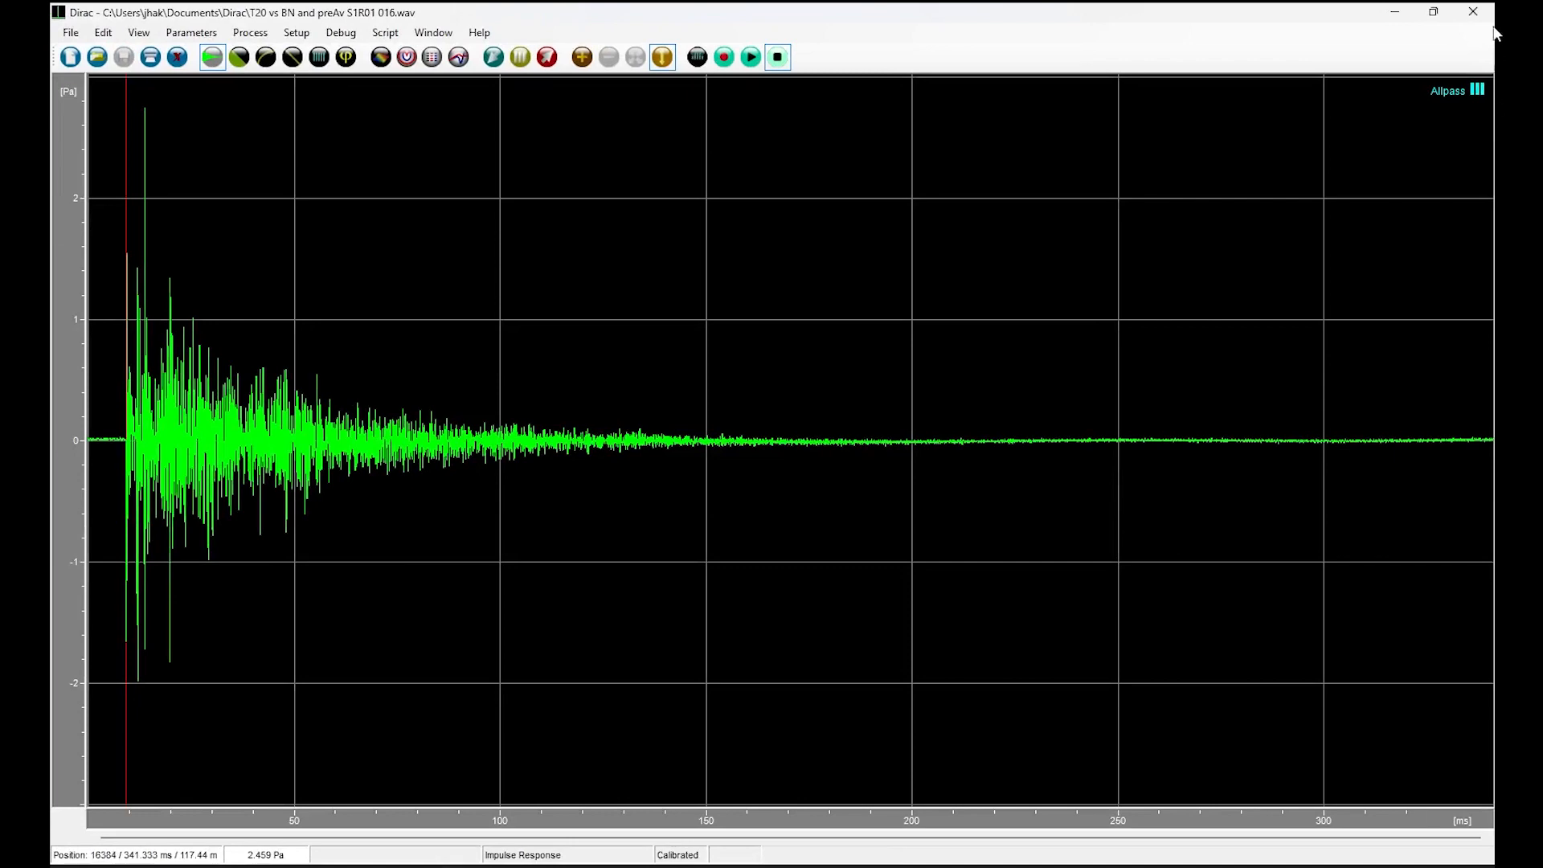
left_click(1474, 11)
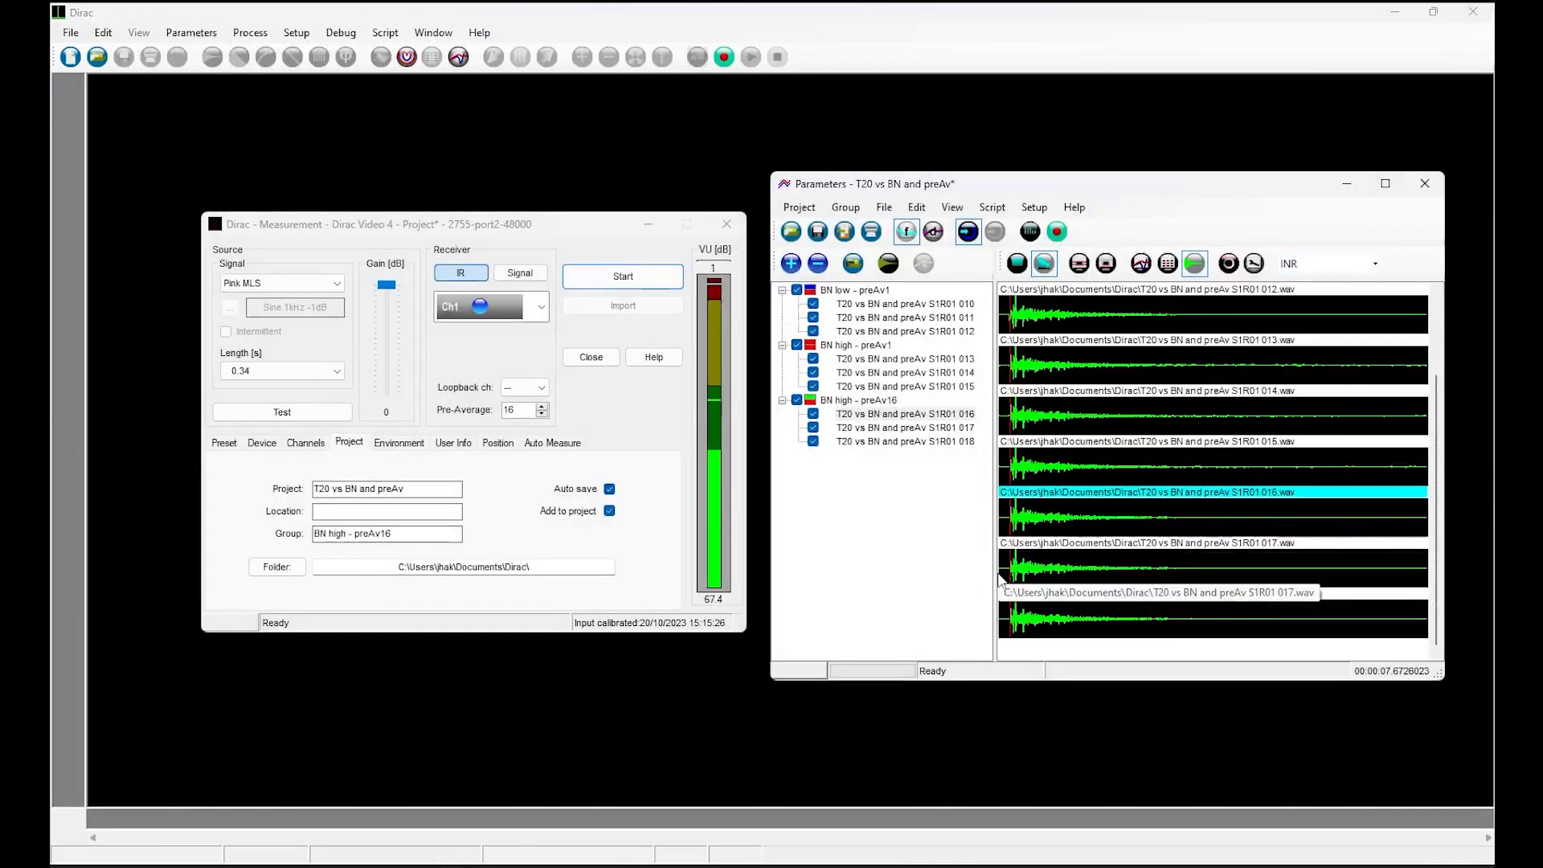
Compare the INR and T20 graphs of all three measurement groups, ending on the INR graph.
left_click(1141, 265)
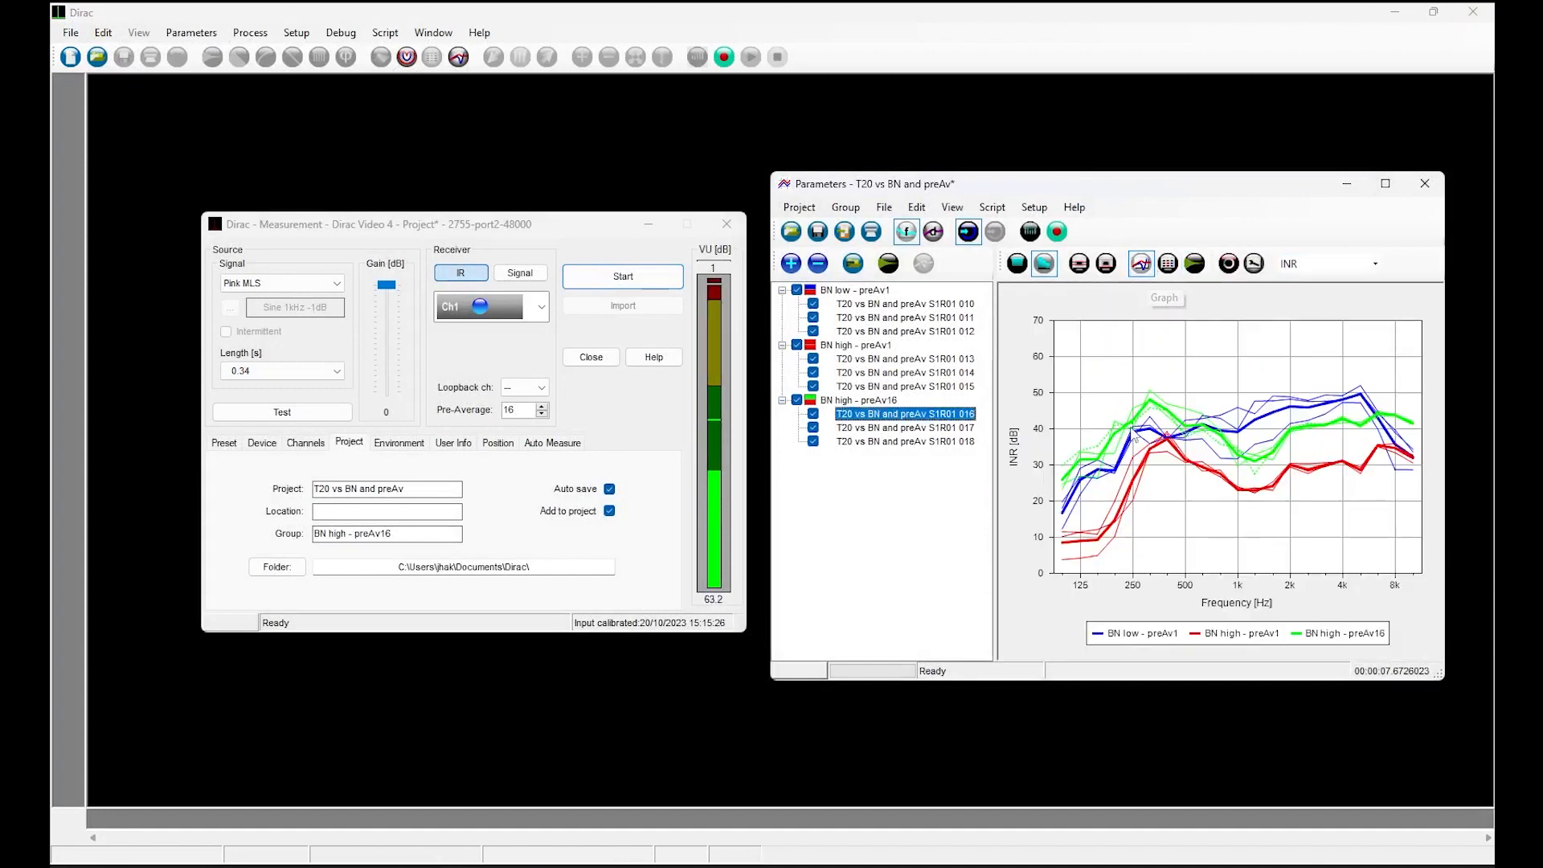
left_click(1310, 266)
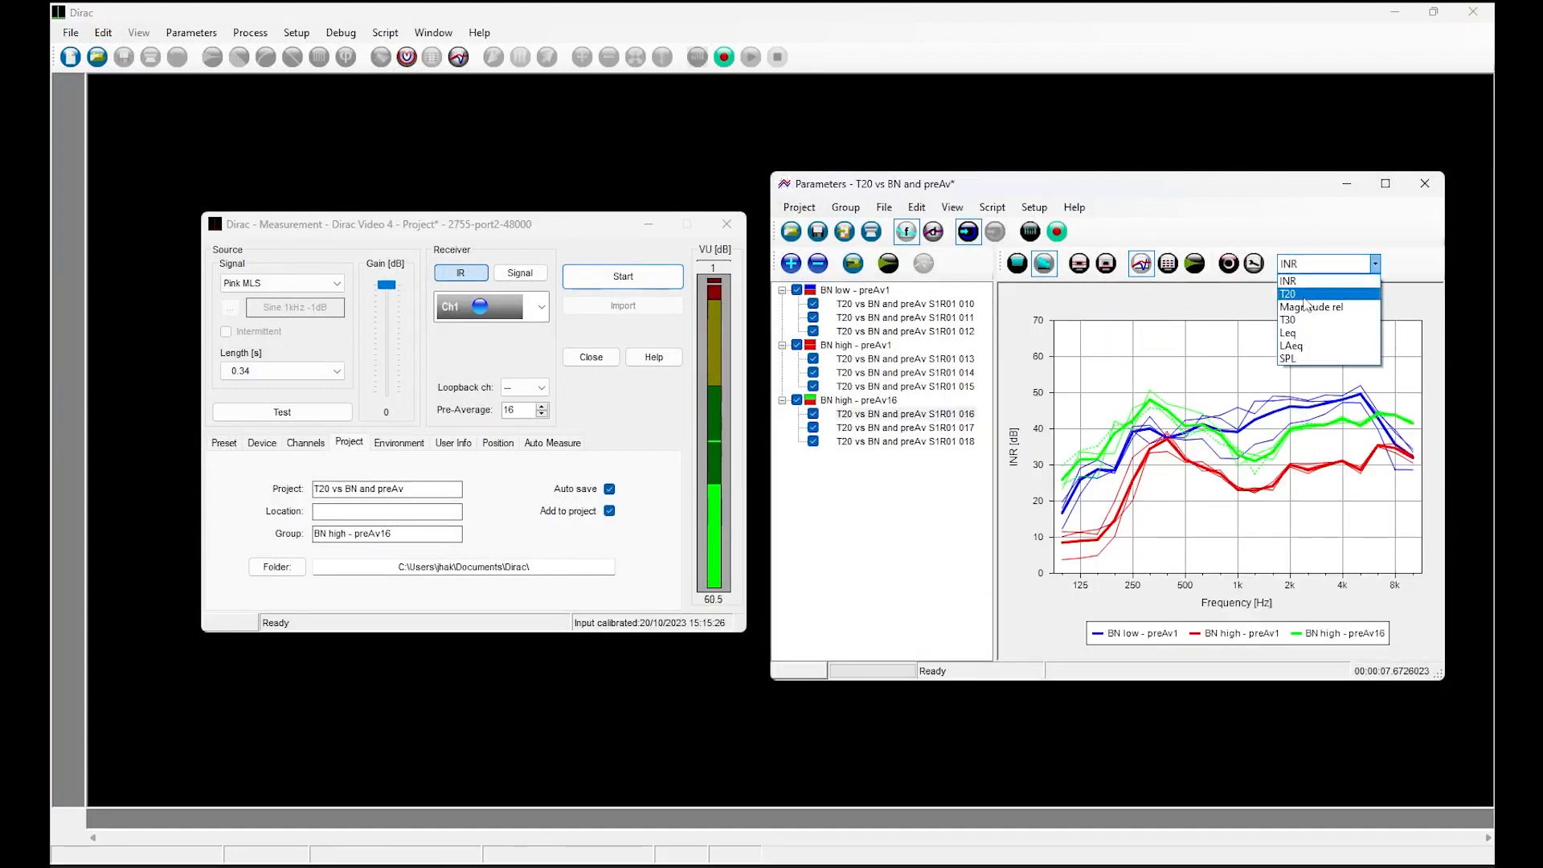
left_click(1304, 296)
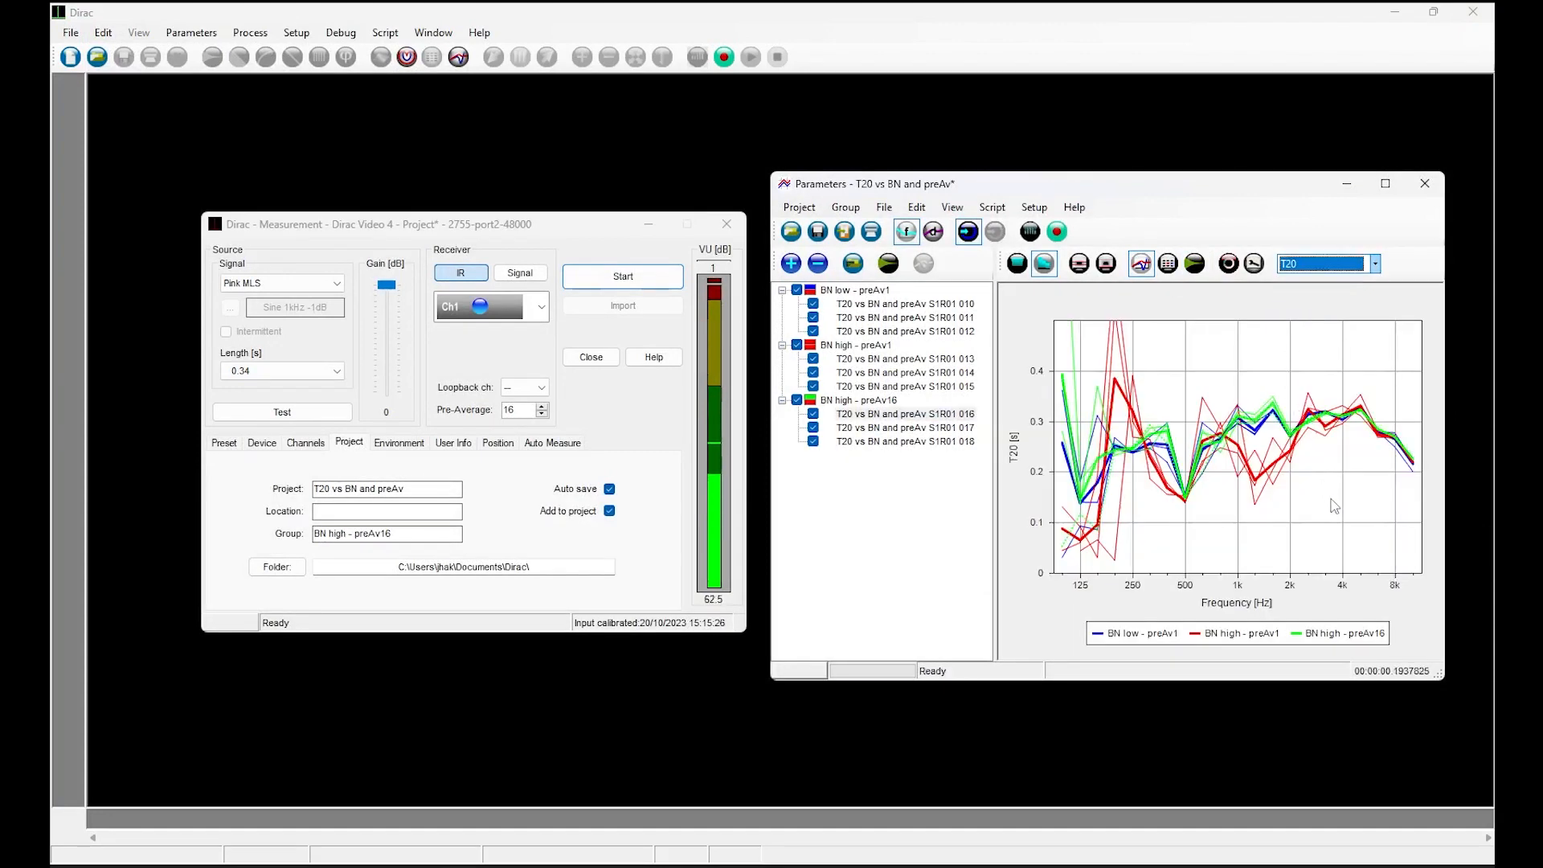
left_click(1325, 265)
left_click(1308, 295)
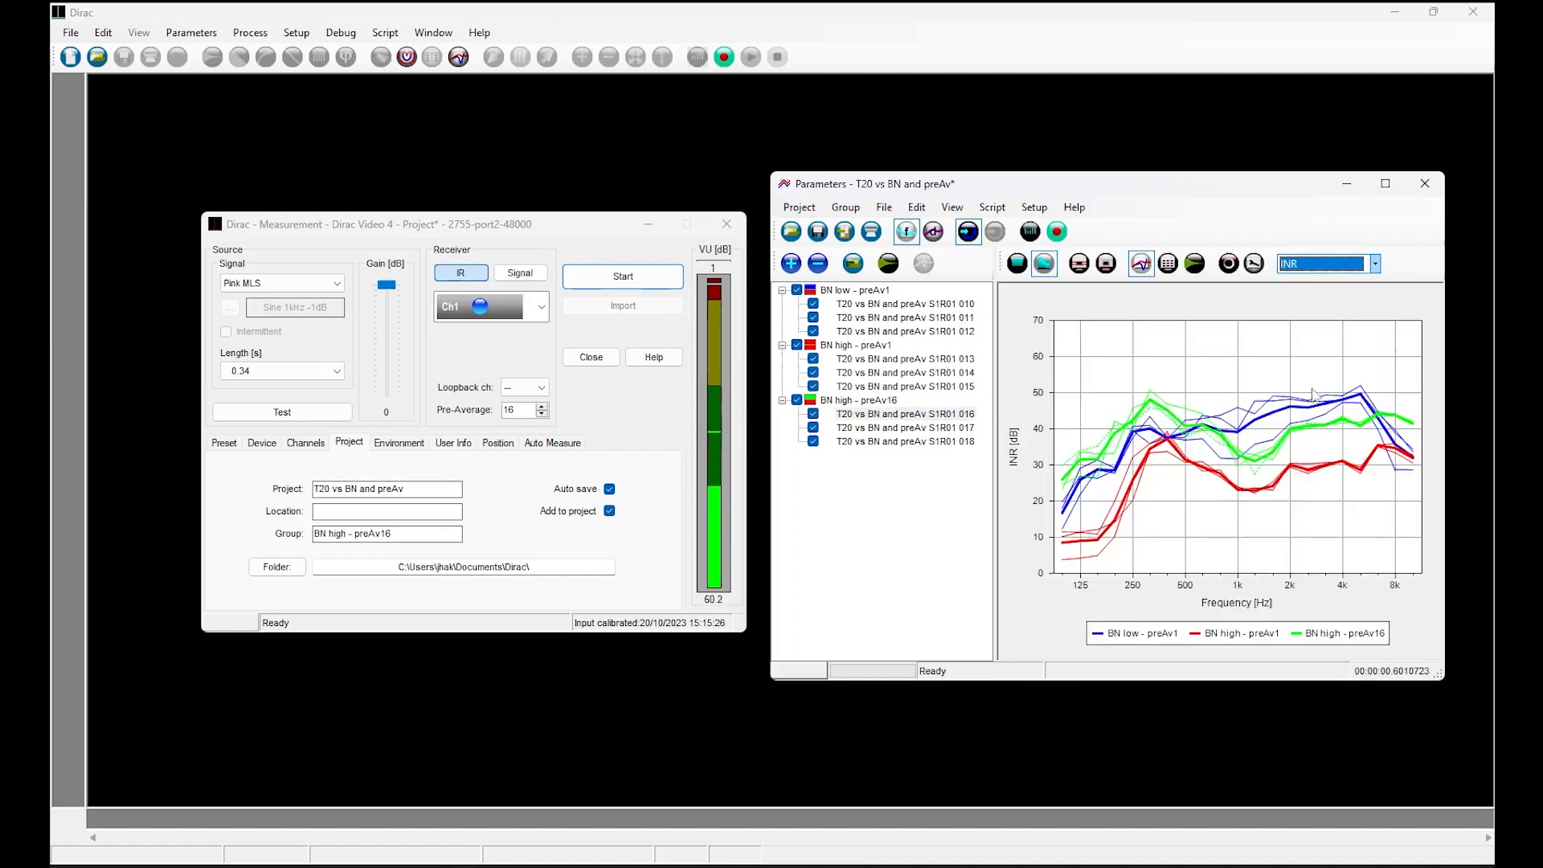